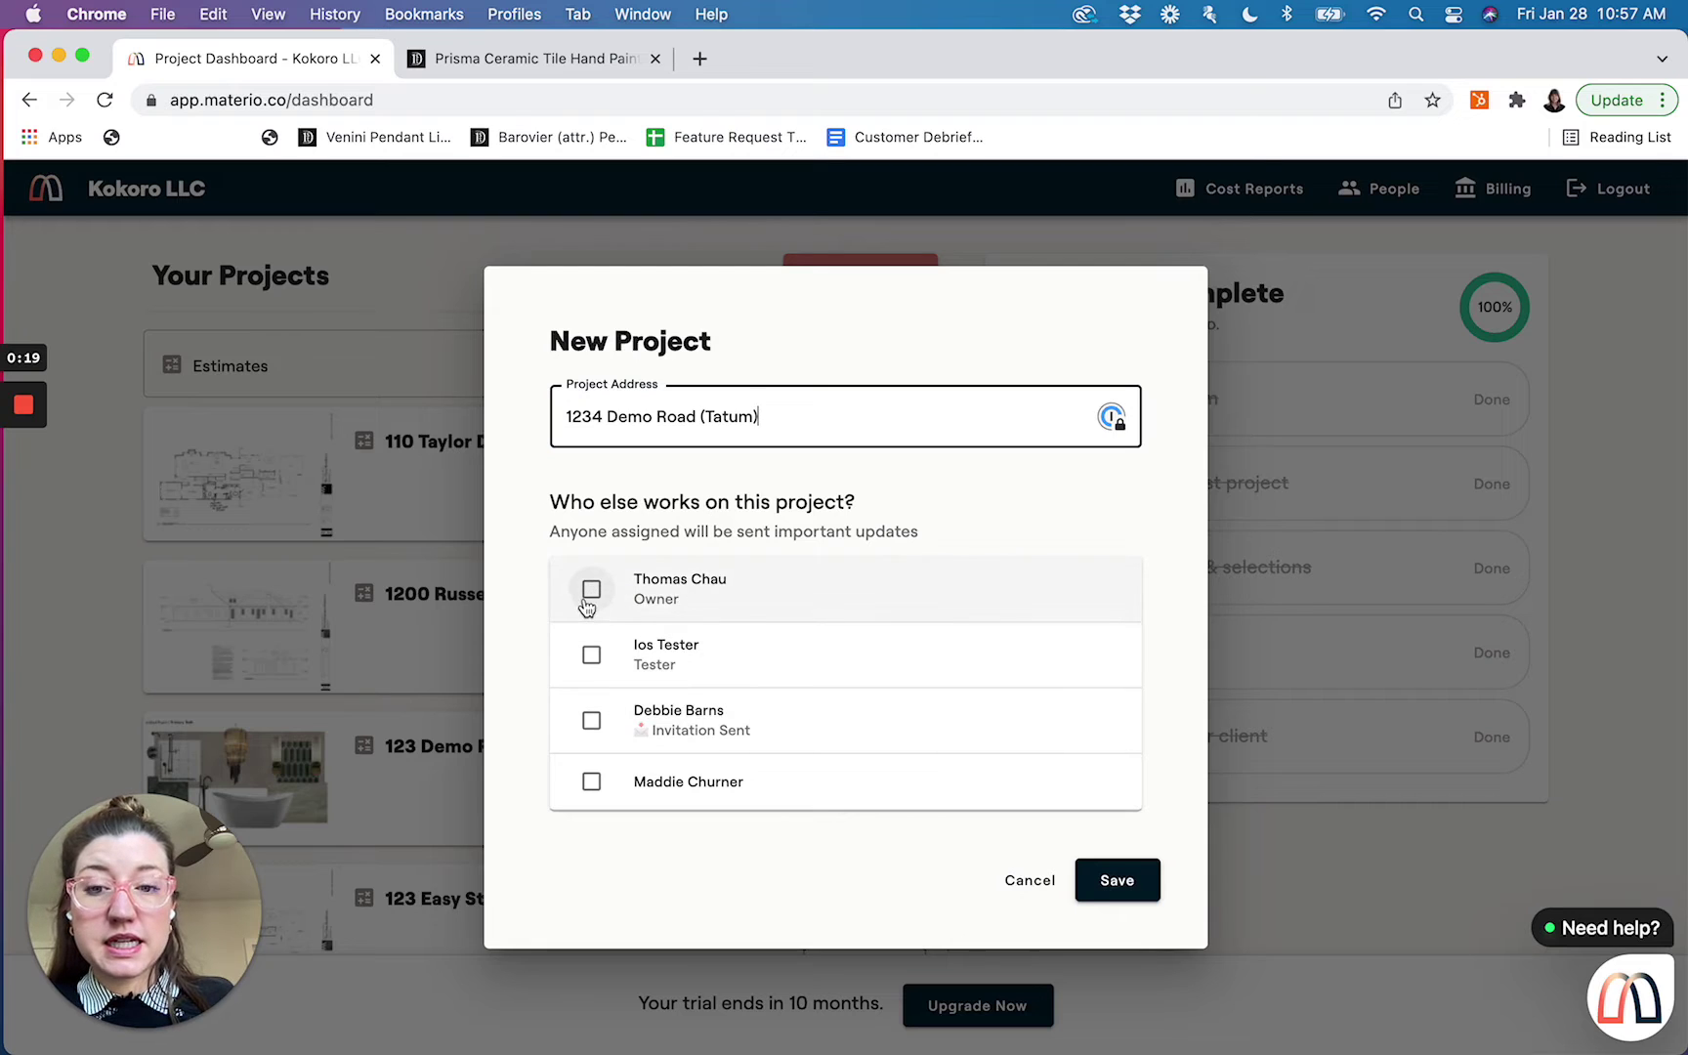
Tick the Owner under 'Who else works on this project?' to assign them to the new project
left_click(592, 592)
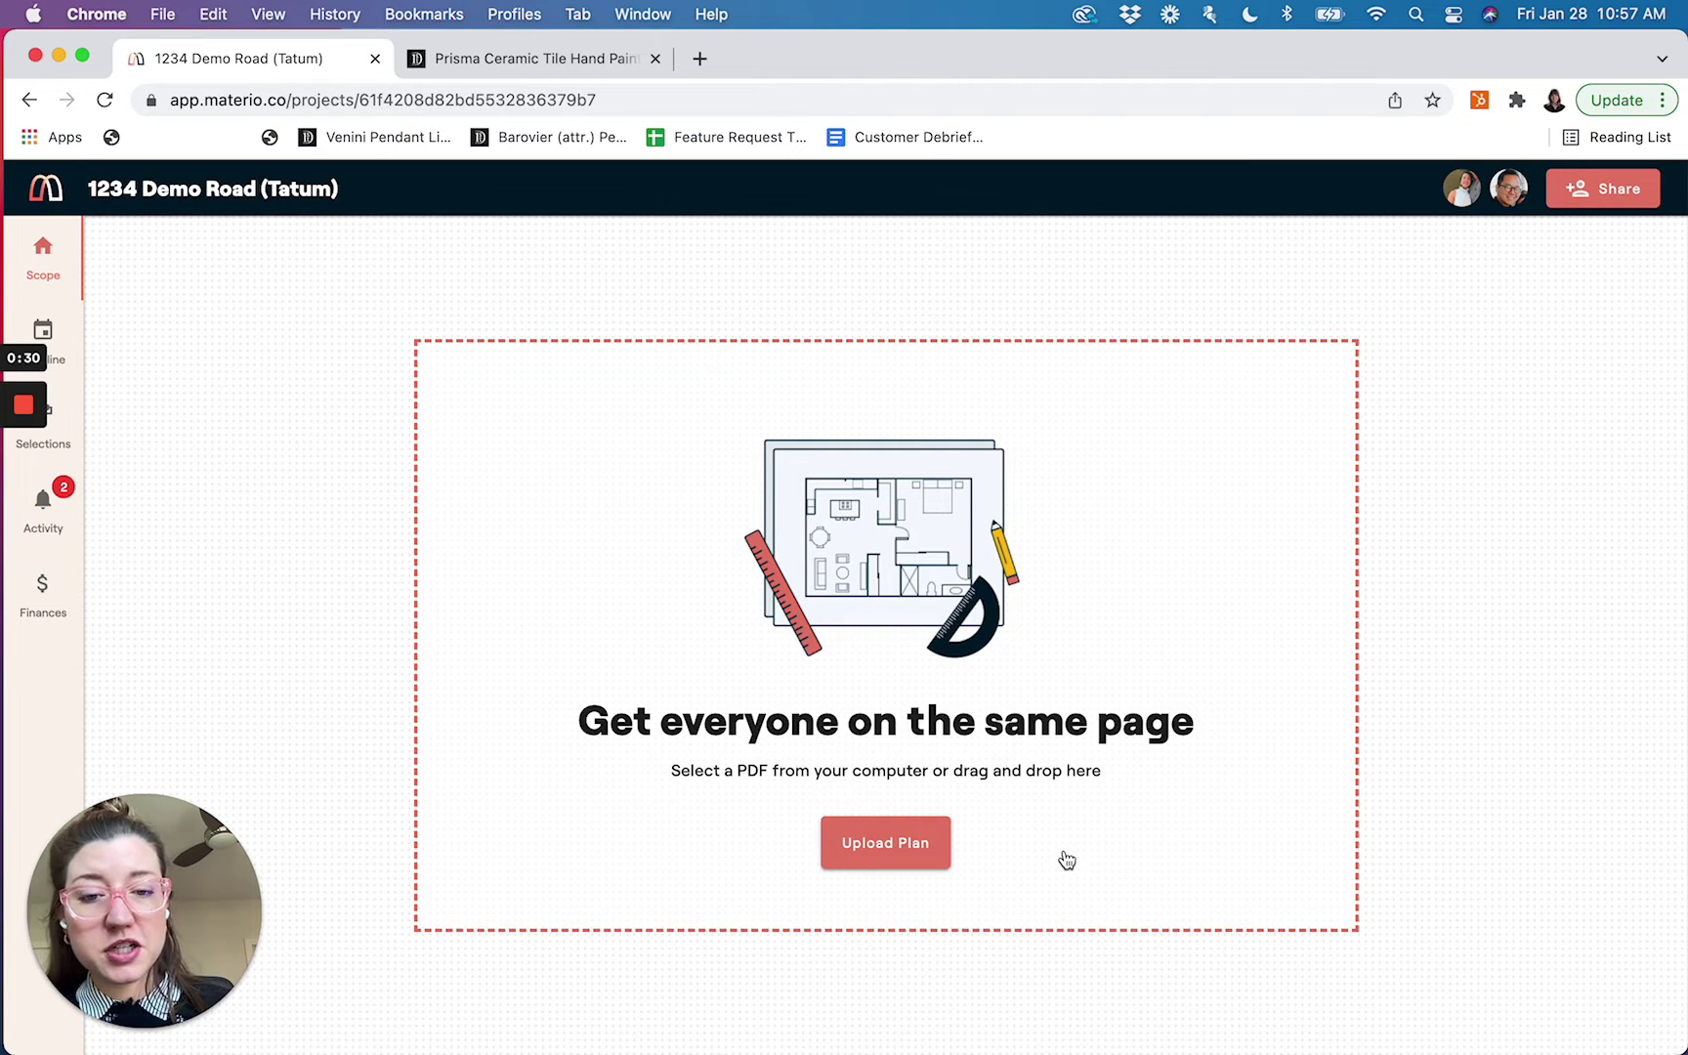
Upload primary-bath-board.pdf from 00 Demo Content as the project's first plan page
left_click(870, 845)
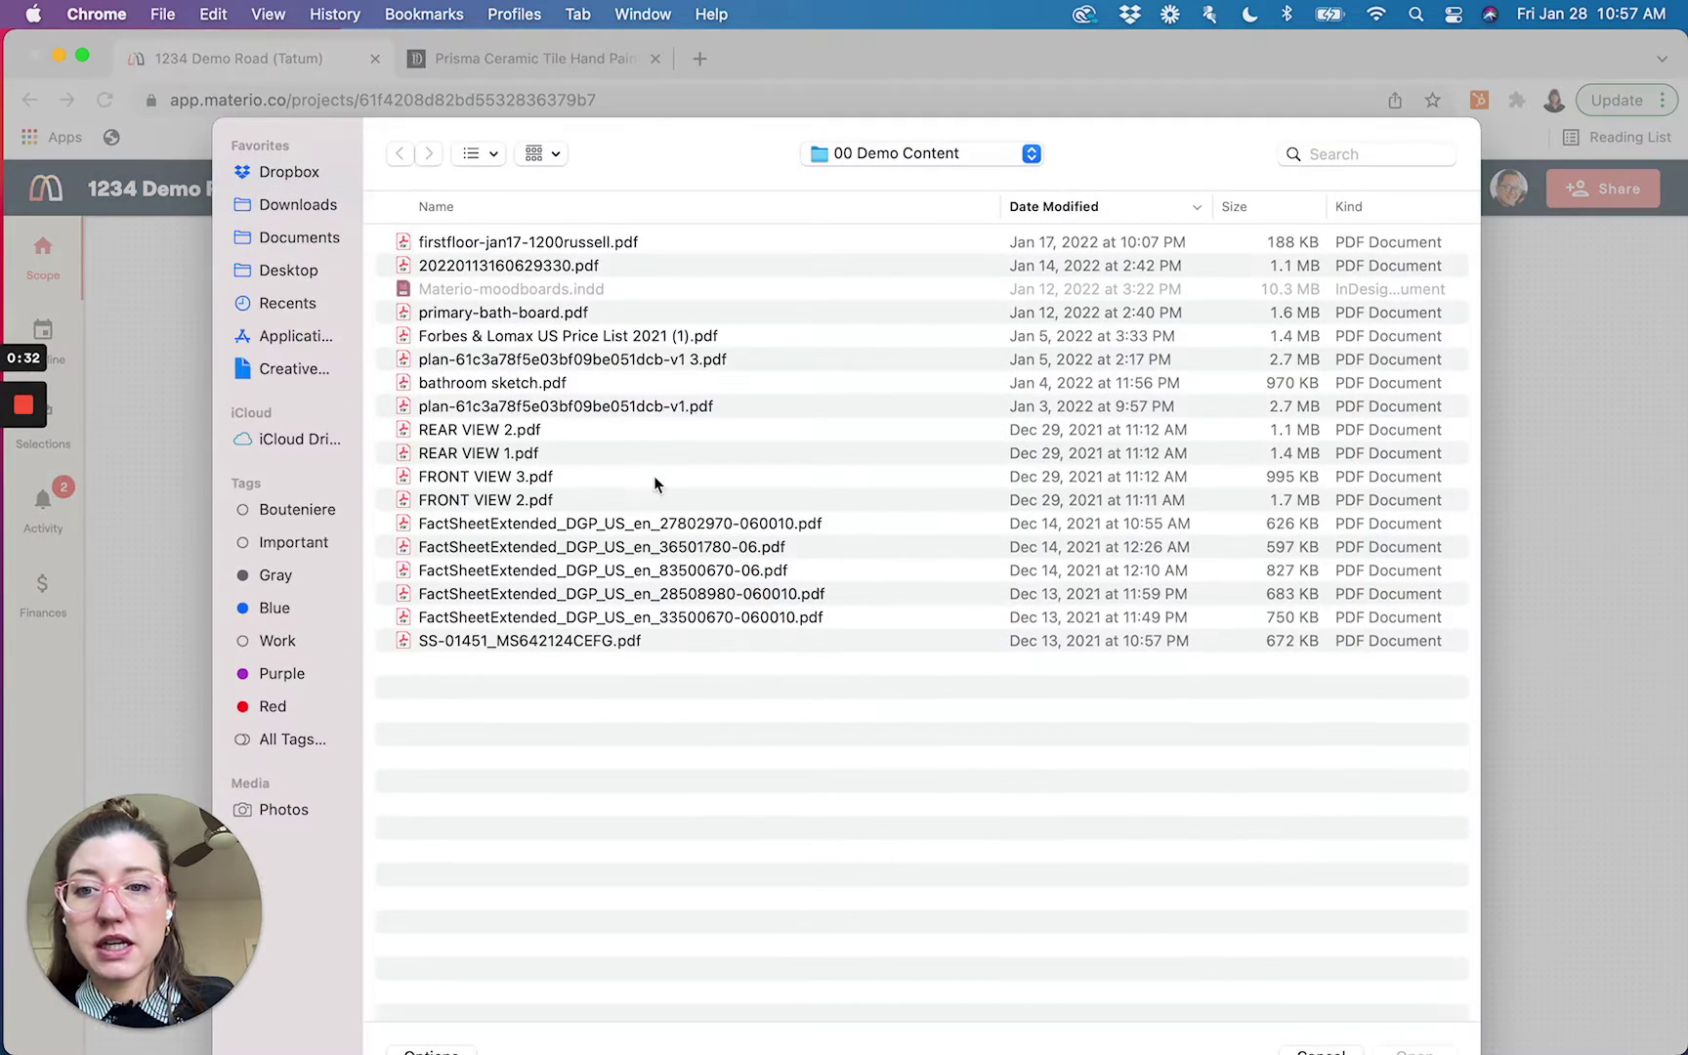
double_click(541, 312)
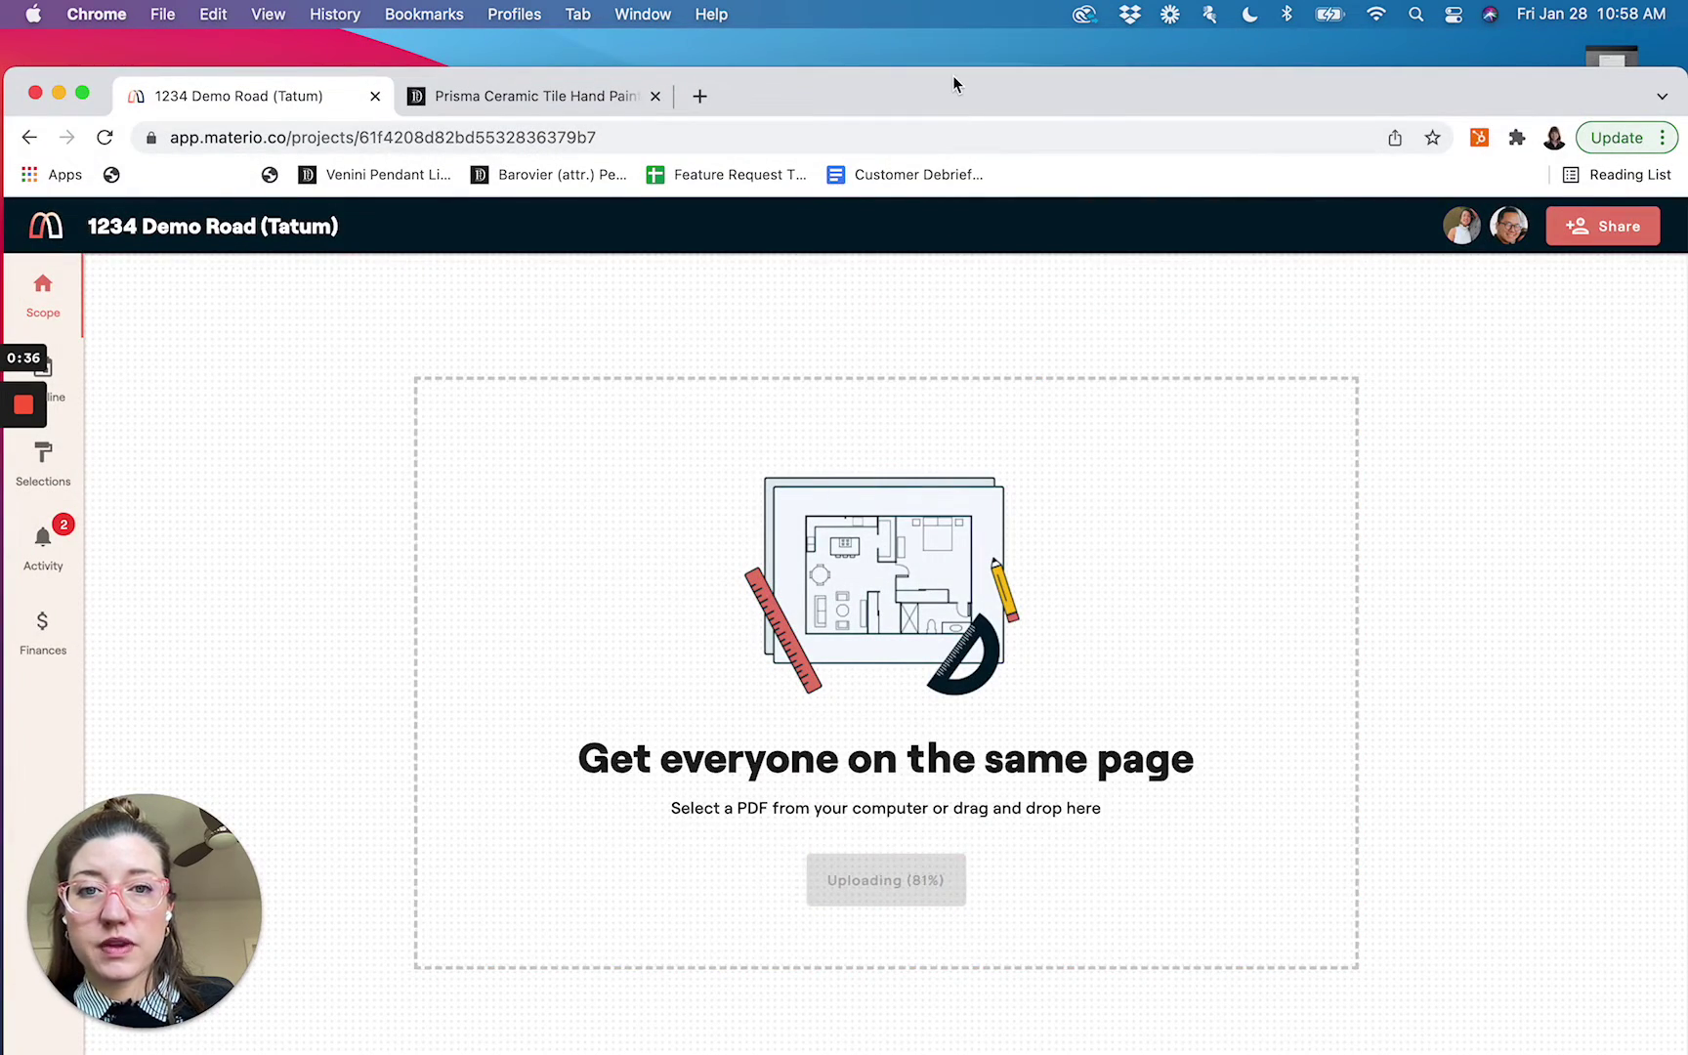
left_click_drag(952, 75, 952, 31)
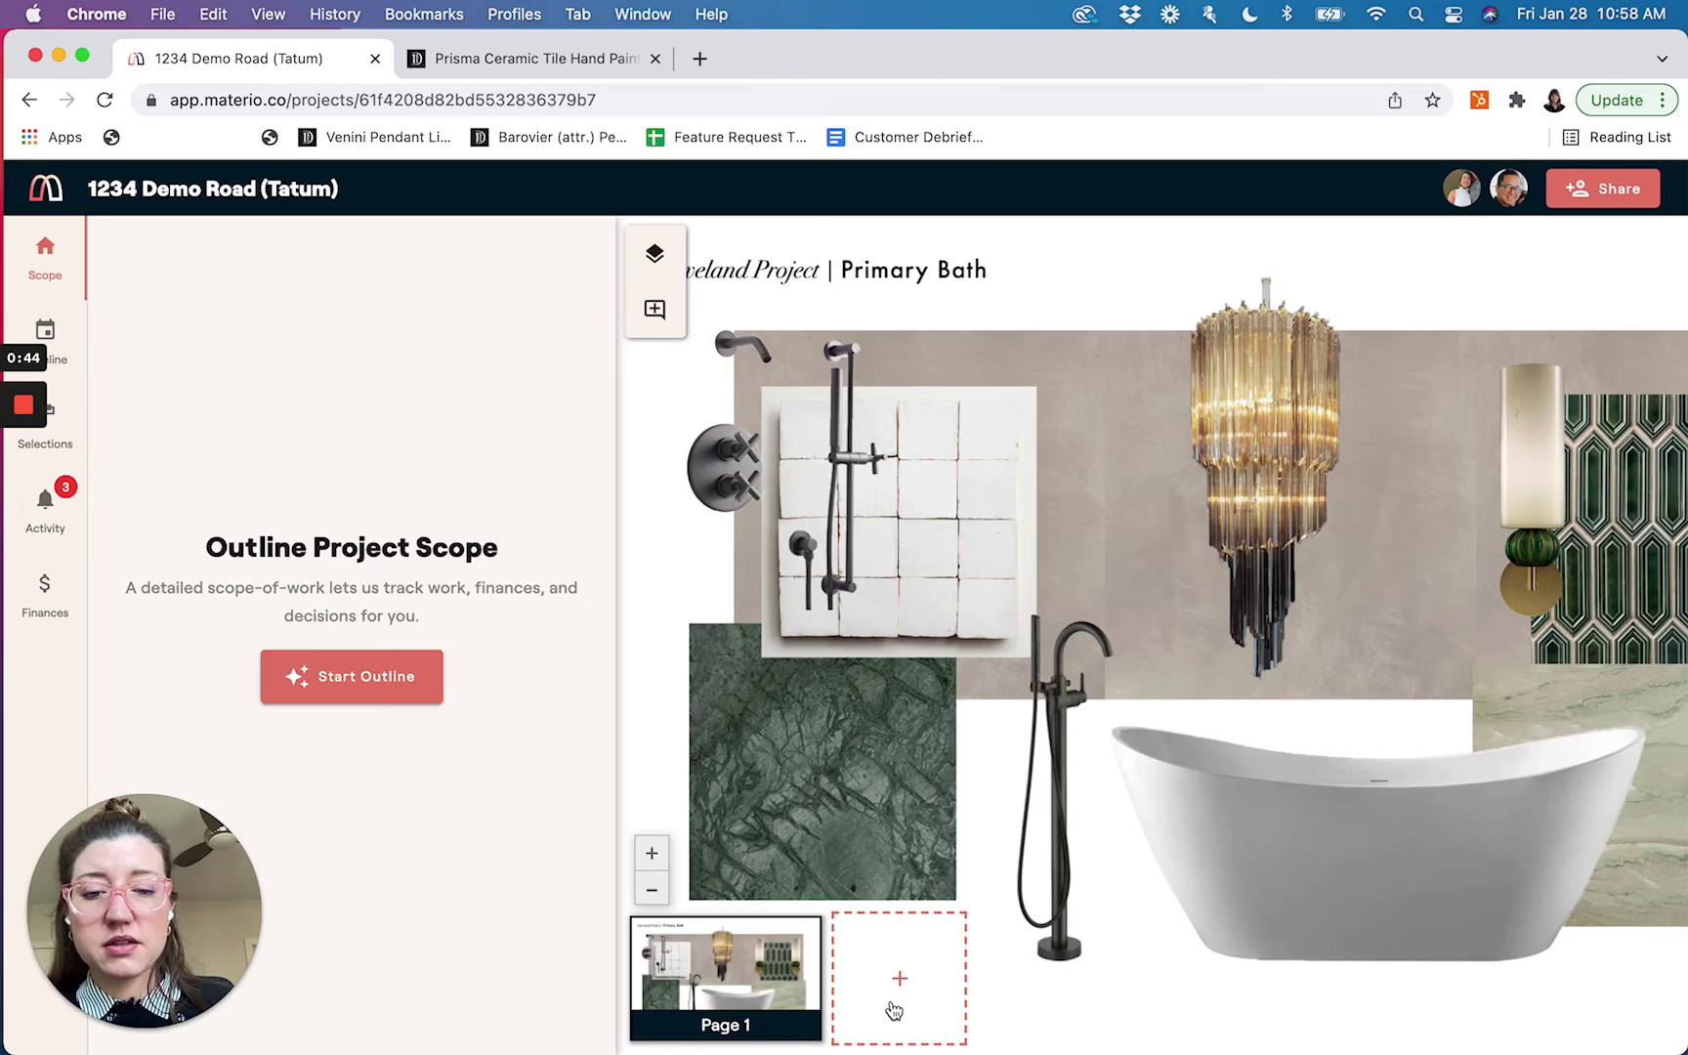
left_click(892, 1002)
double_click(572, 244)
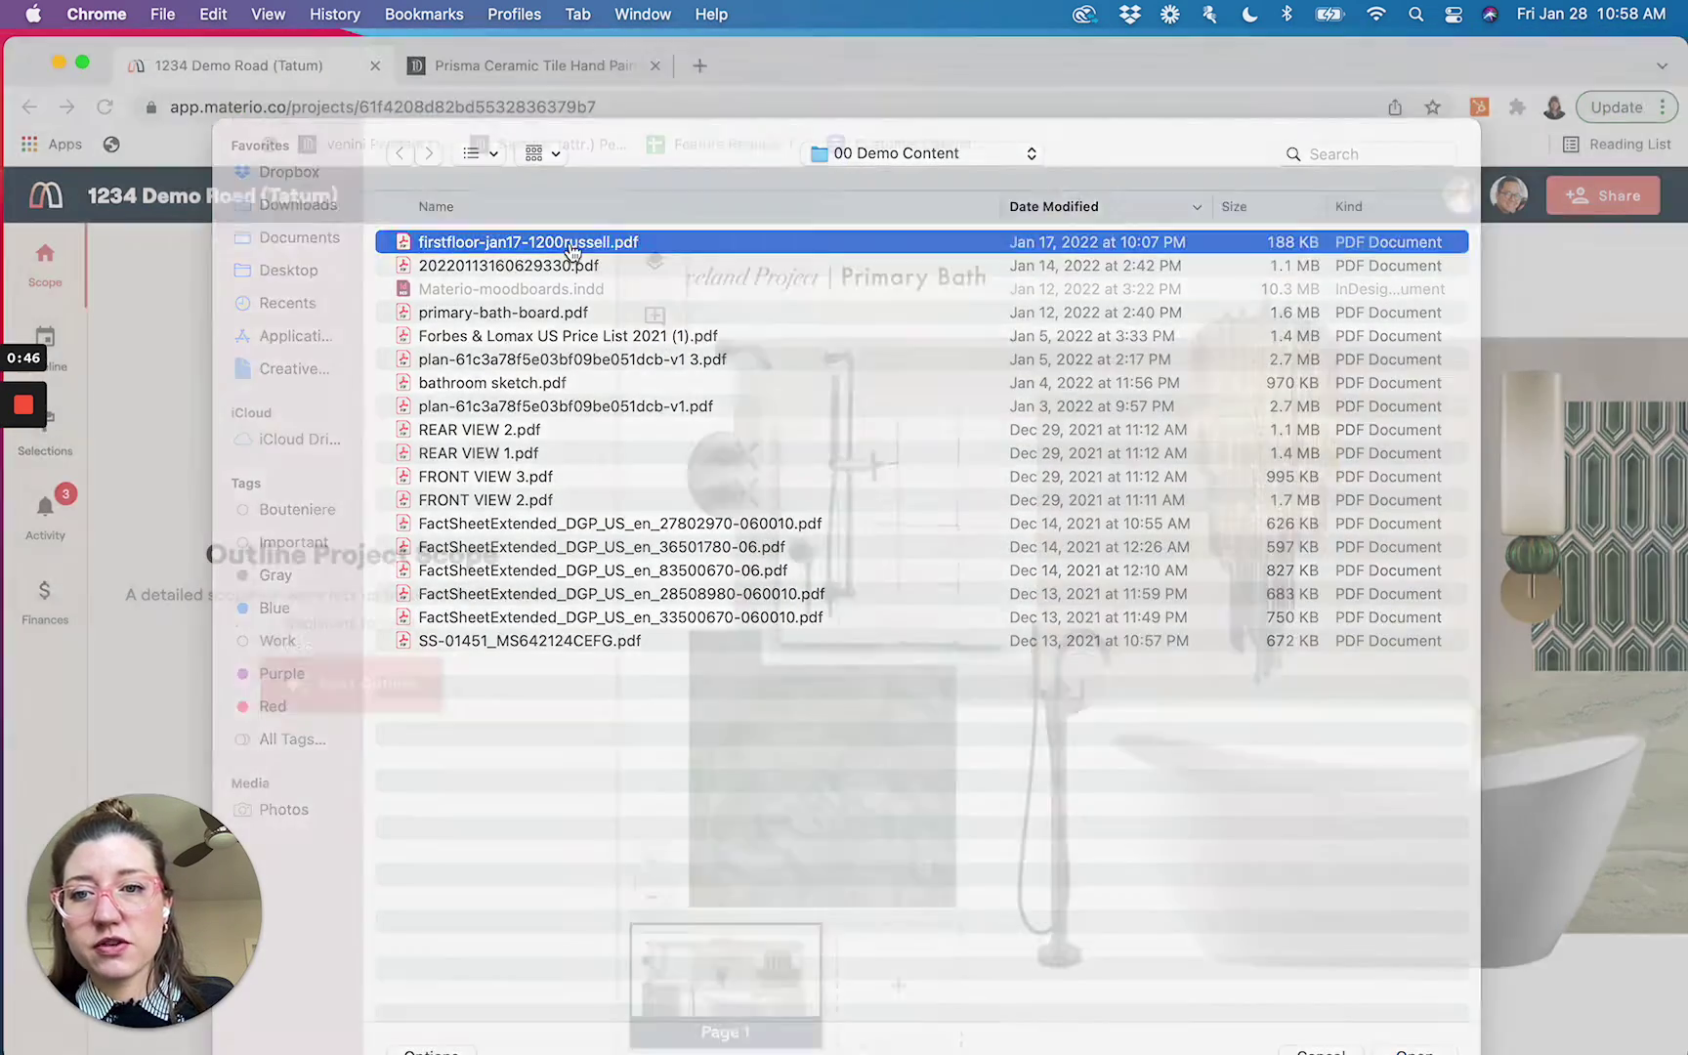
left_click_drag(827, 88, 833, 53)
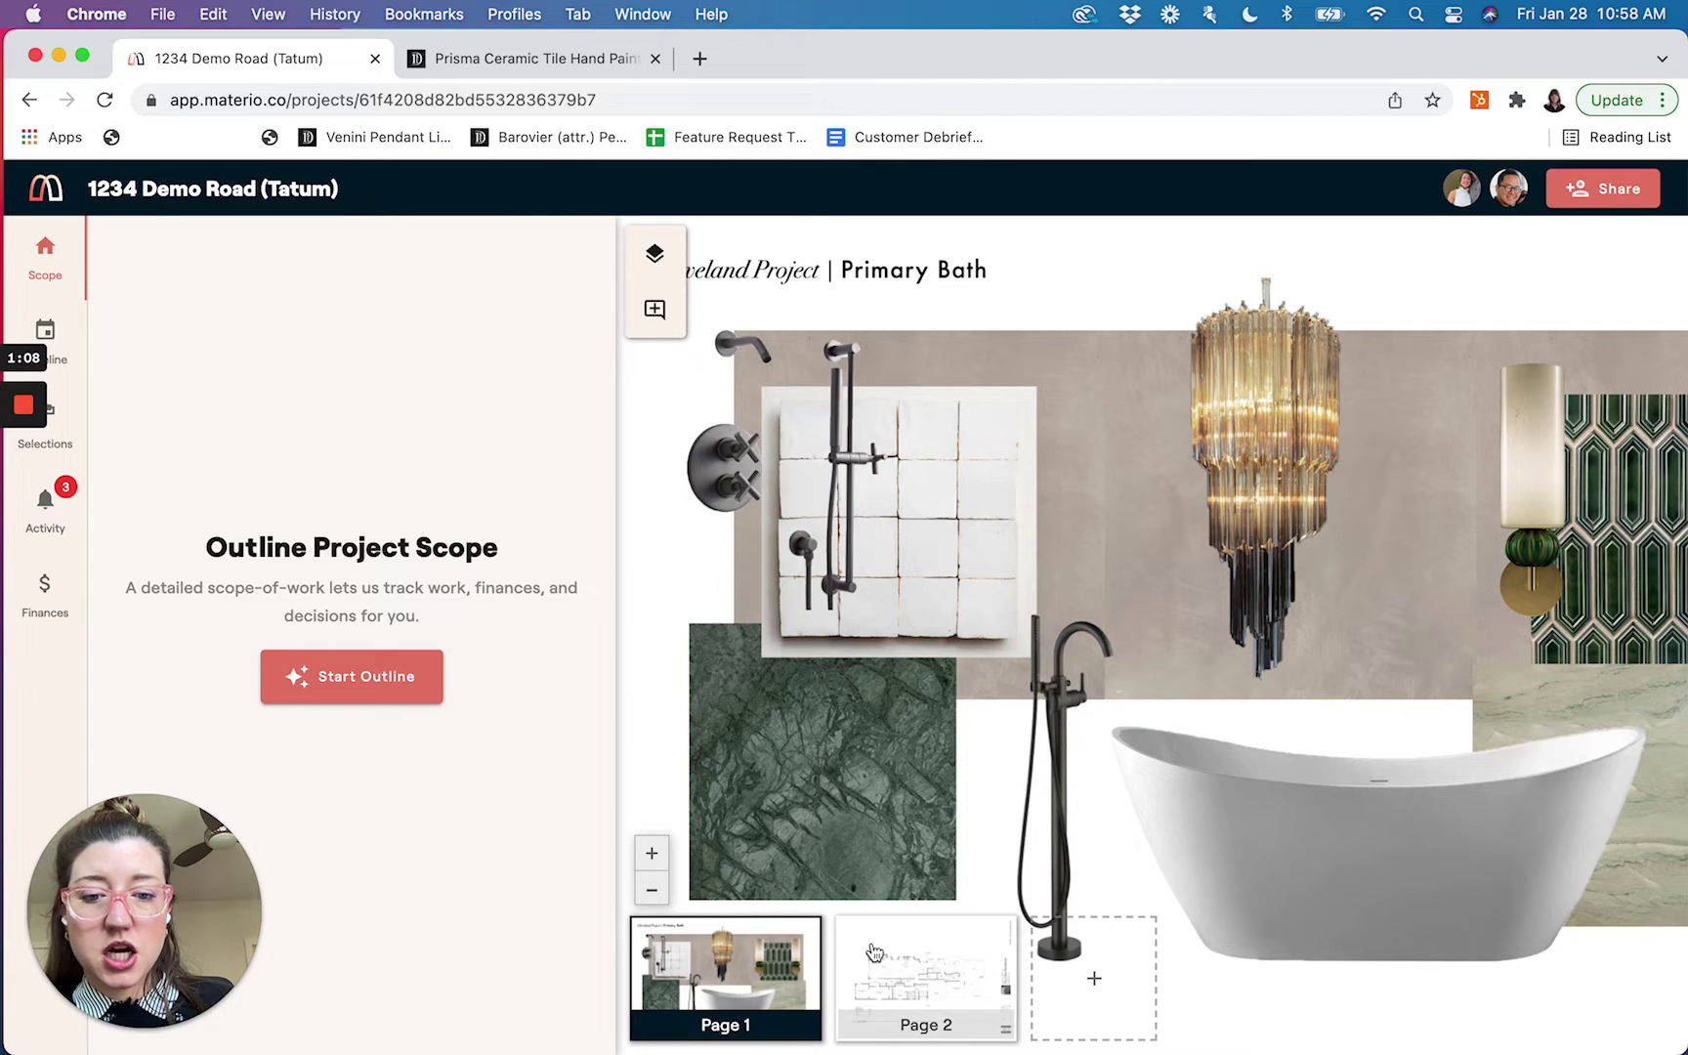
mouse_move(754, 974)
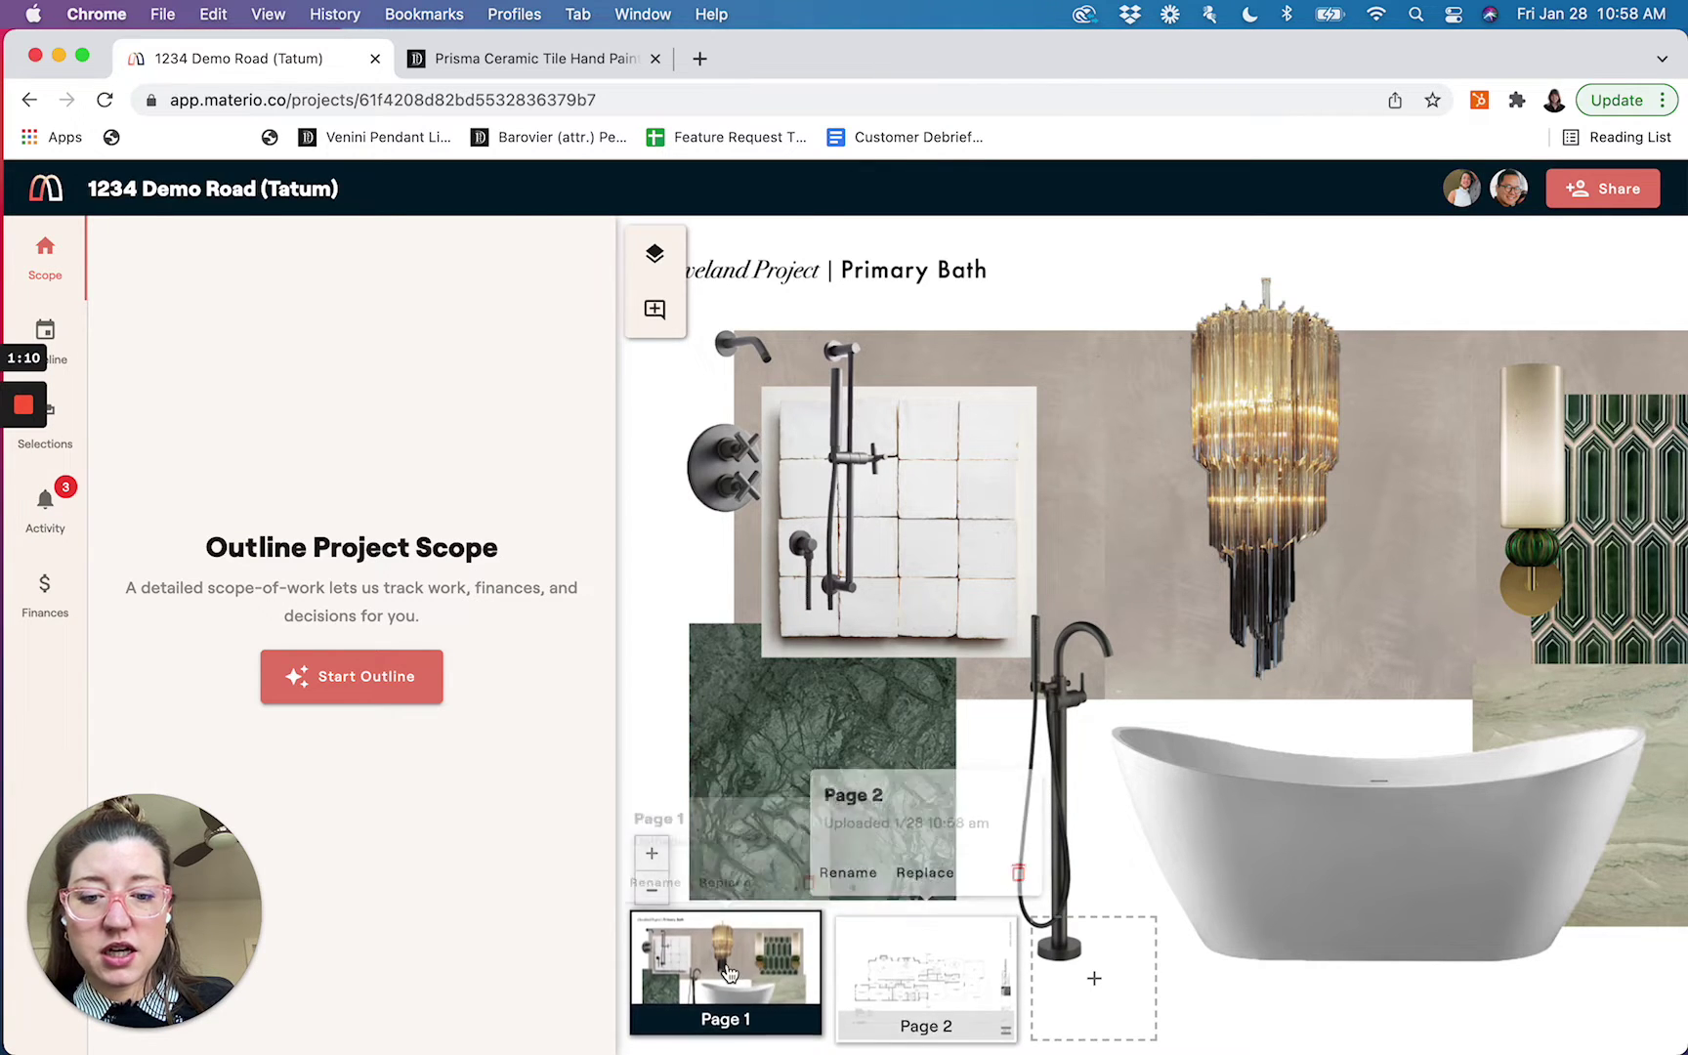
Rename the bath moodboard page to 'Bath Board'
left_click(645, 878)
triple_click(617, 612)
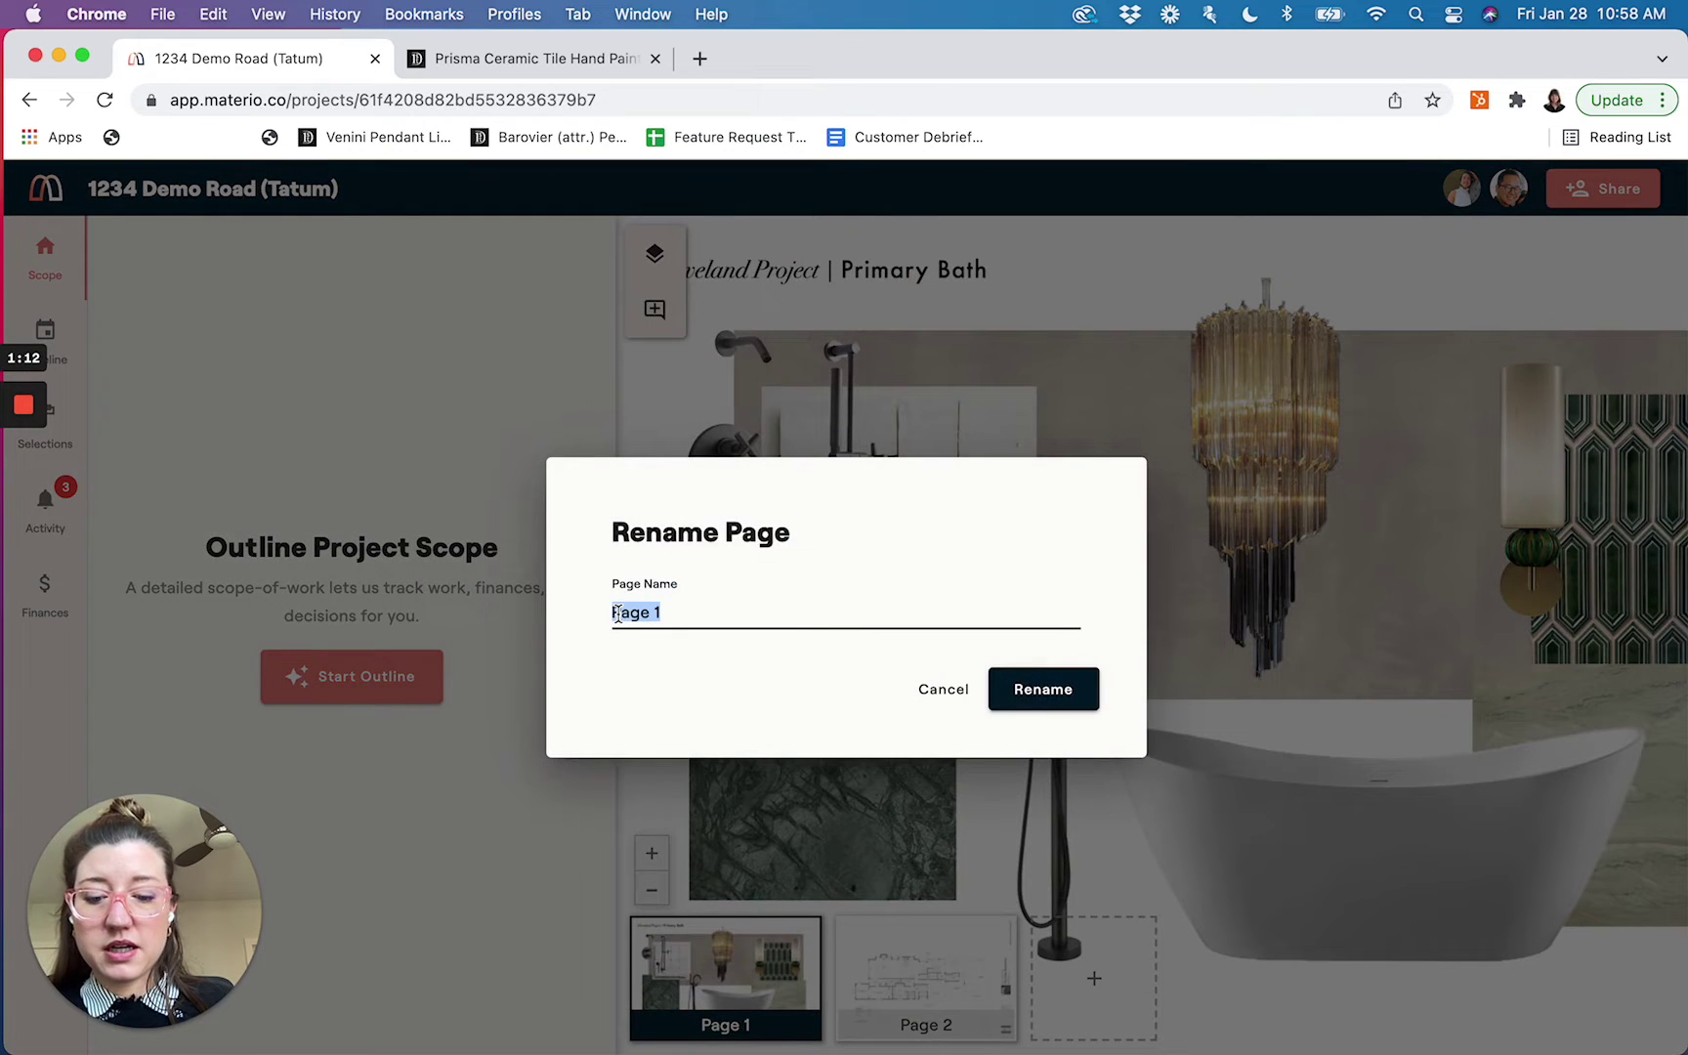
type("P")
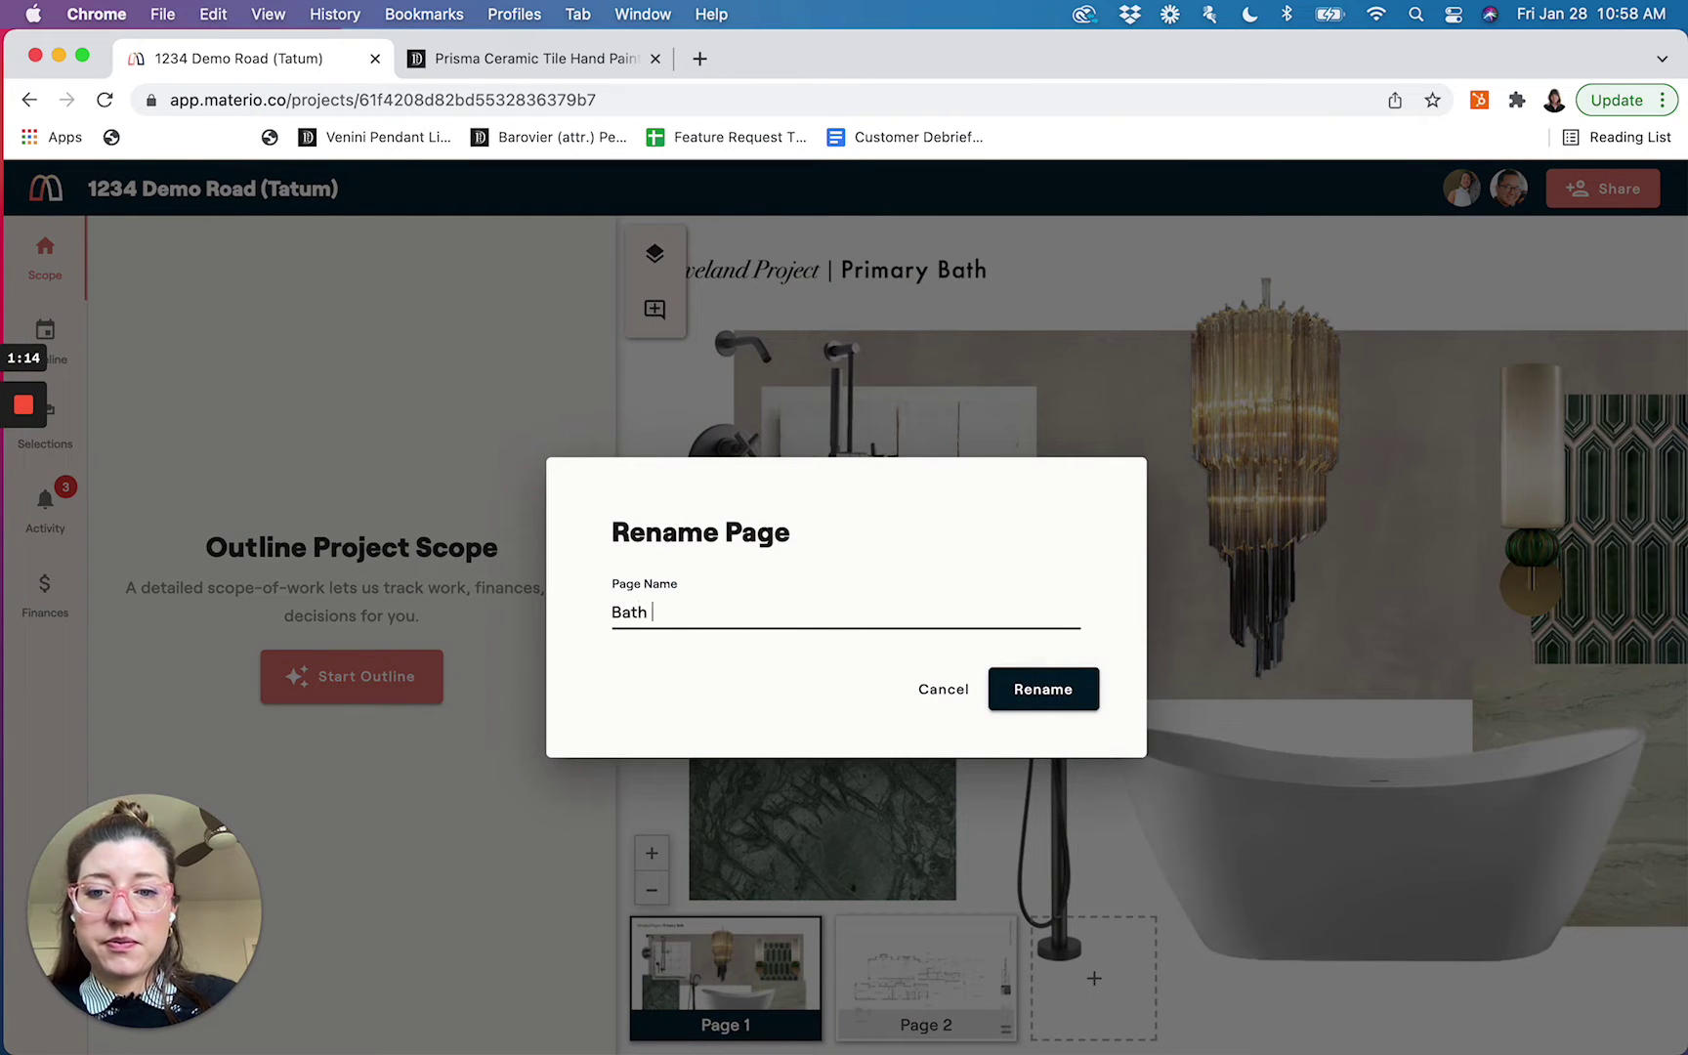
type("ath Board")
left_click(1031, 689)
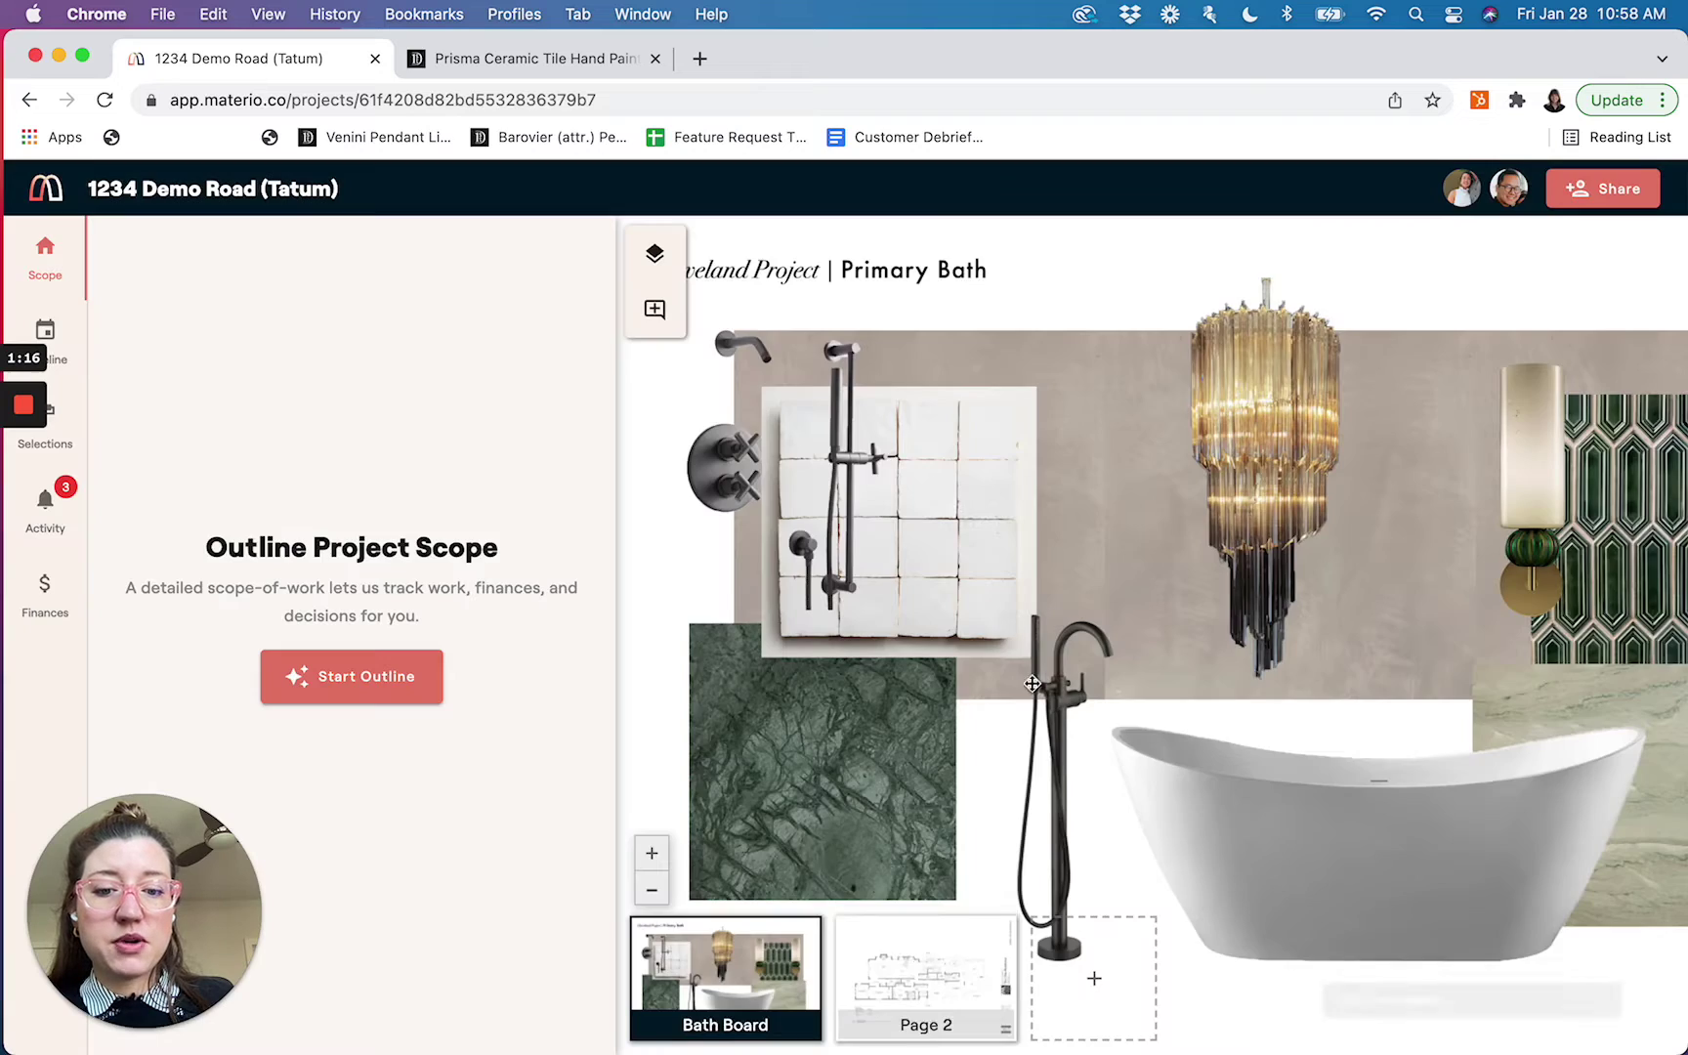
Rename the first-floor plan page to 'Main Floor 1/17'
left_click(889, 913)
left_click(852, 871)
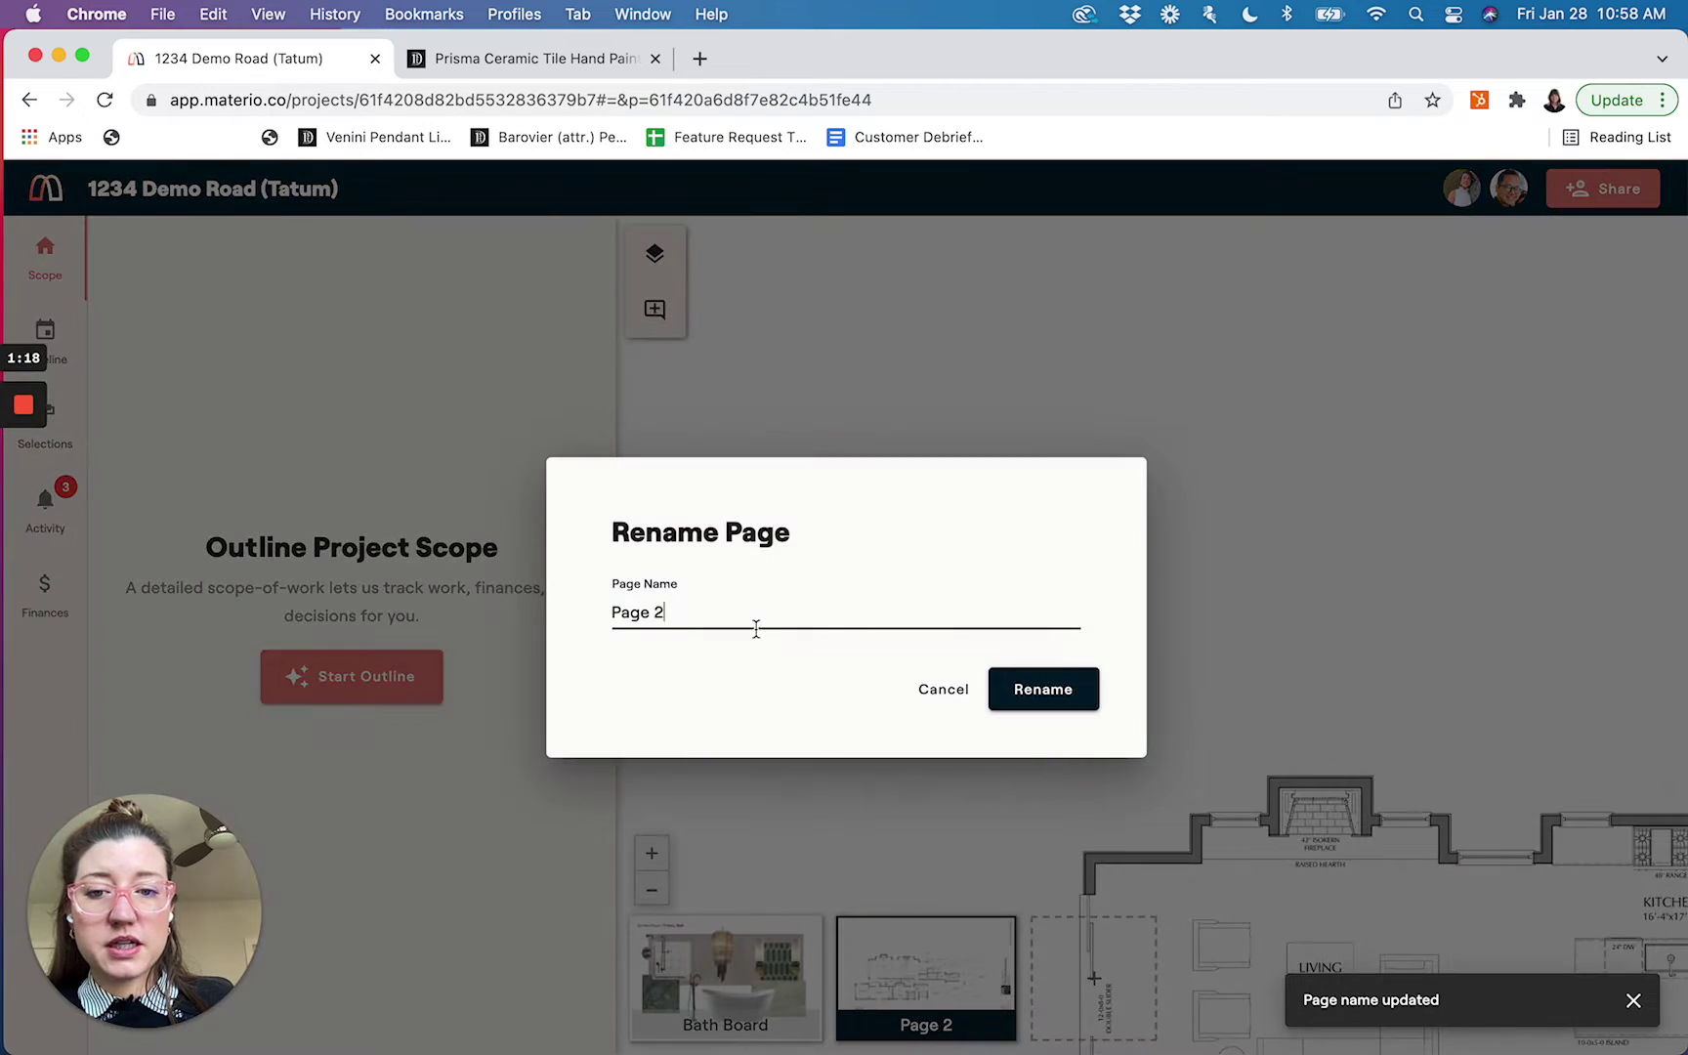
triple_click(755, 627)
type("Main Floor 1/17")
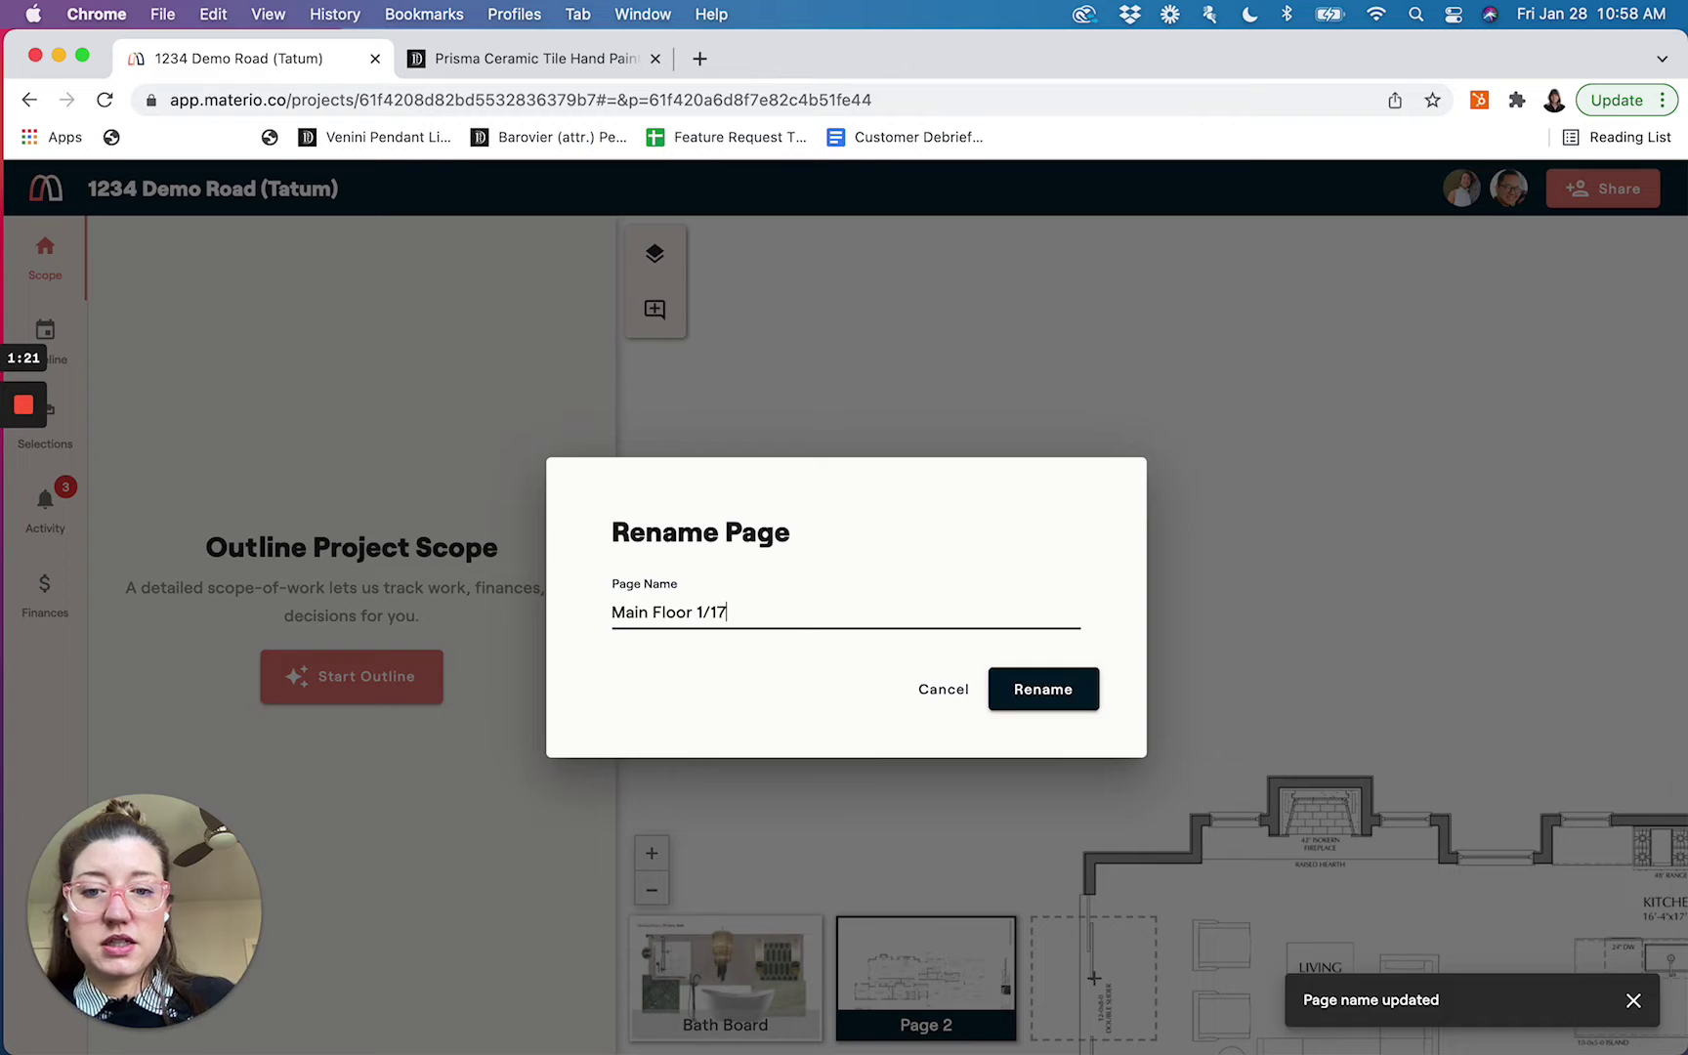
left_click(1013, 694)
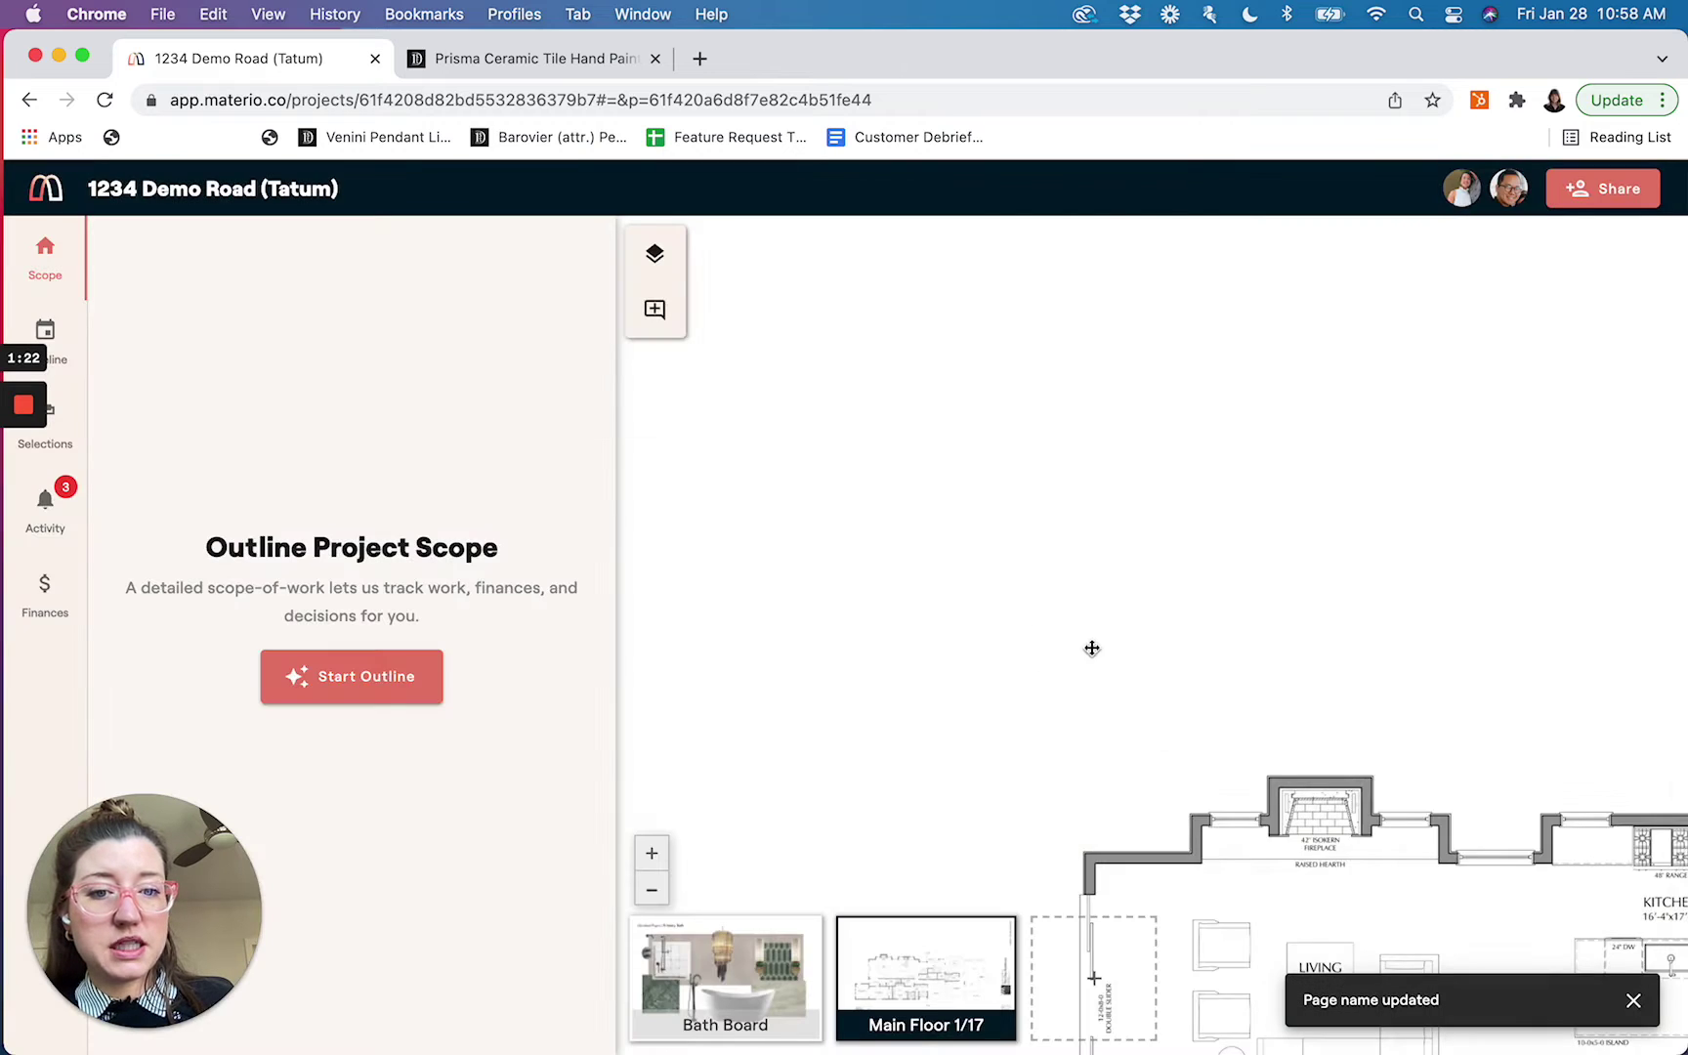
scroll(915, 366, "up", 5)
scroll(939, 471, "down", 2)
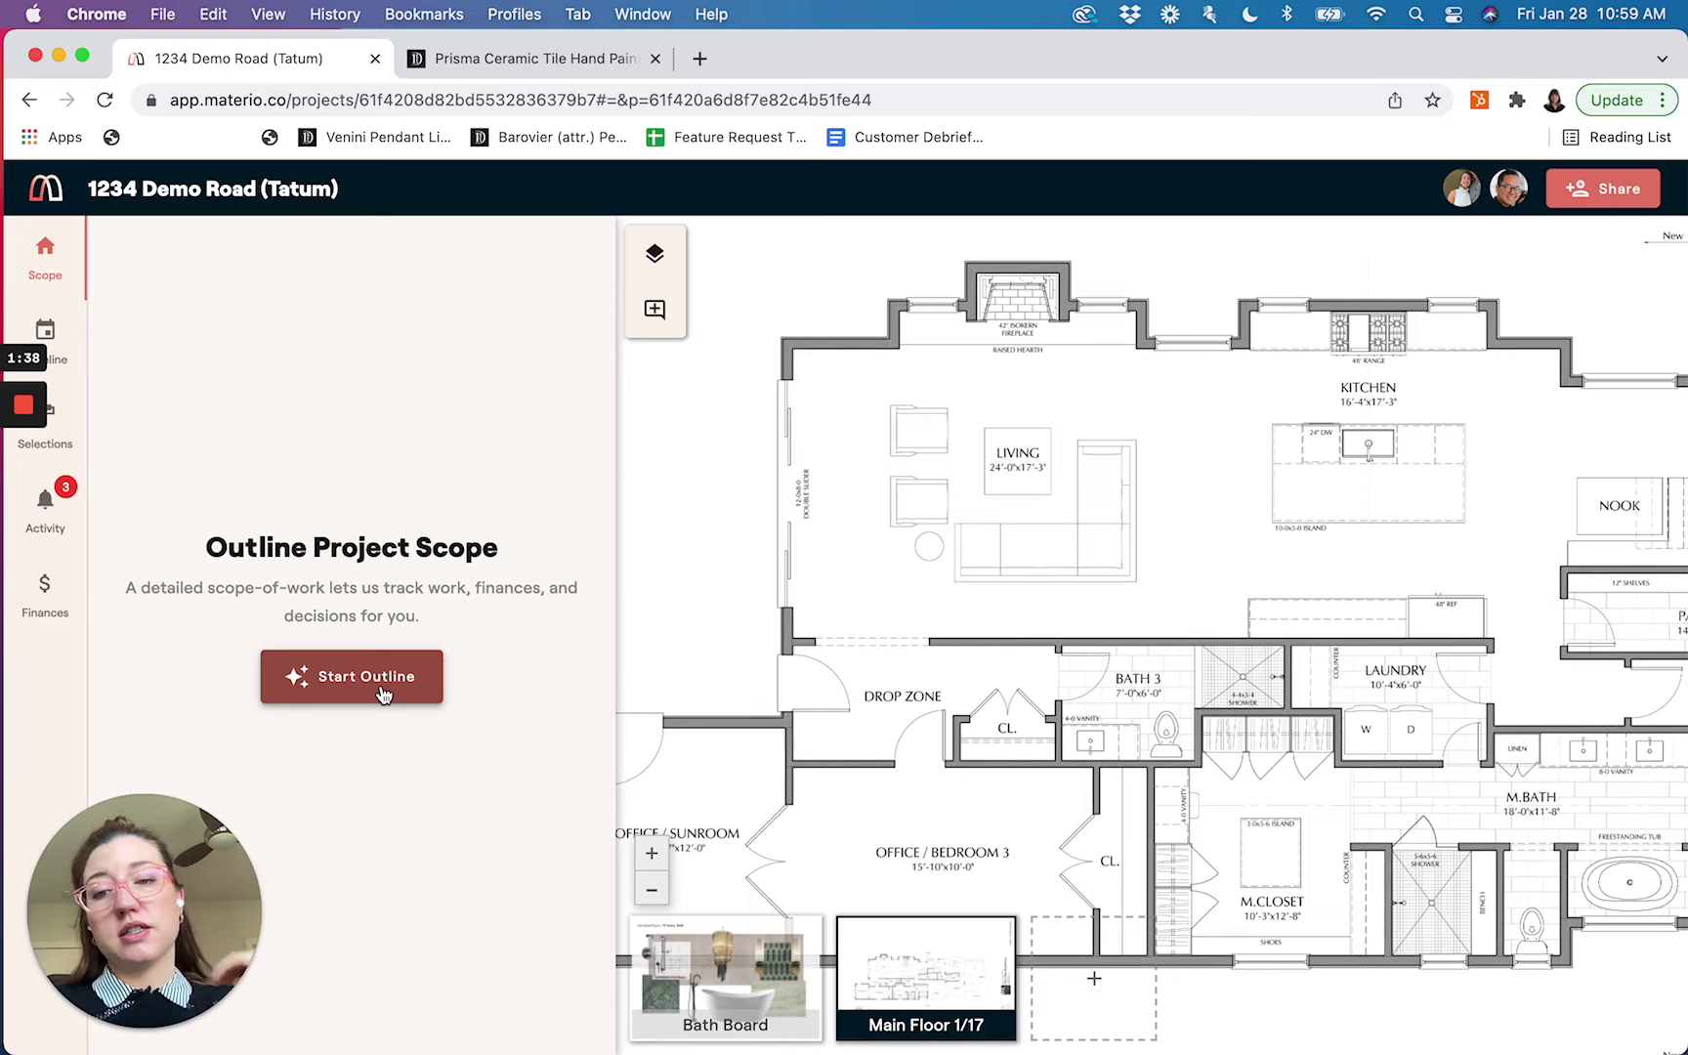
Set the outline rooms: 3 bedrooms, 1 full bathroom, 3 half baths, plus Laundry and Office
left_click(383, 694)
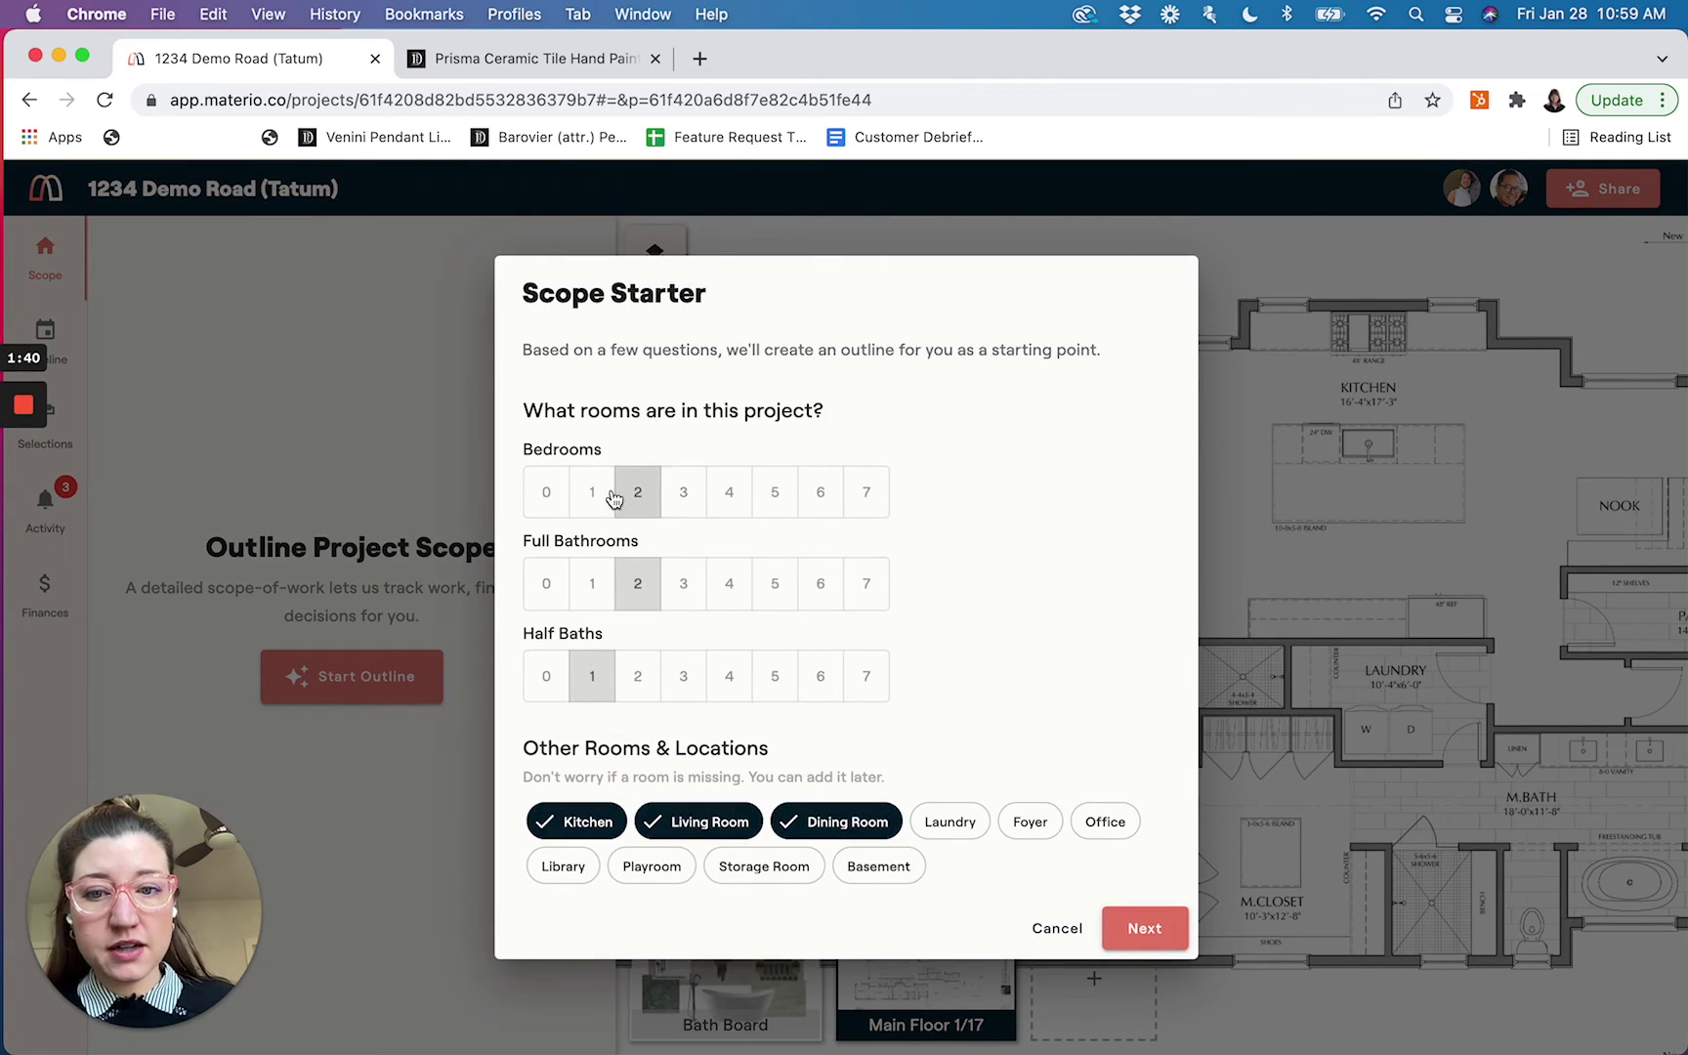
left_click(683, 493)
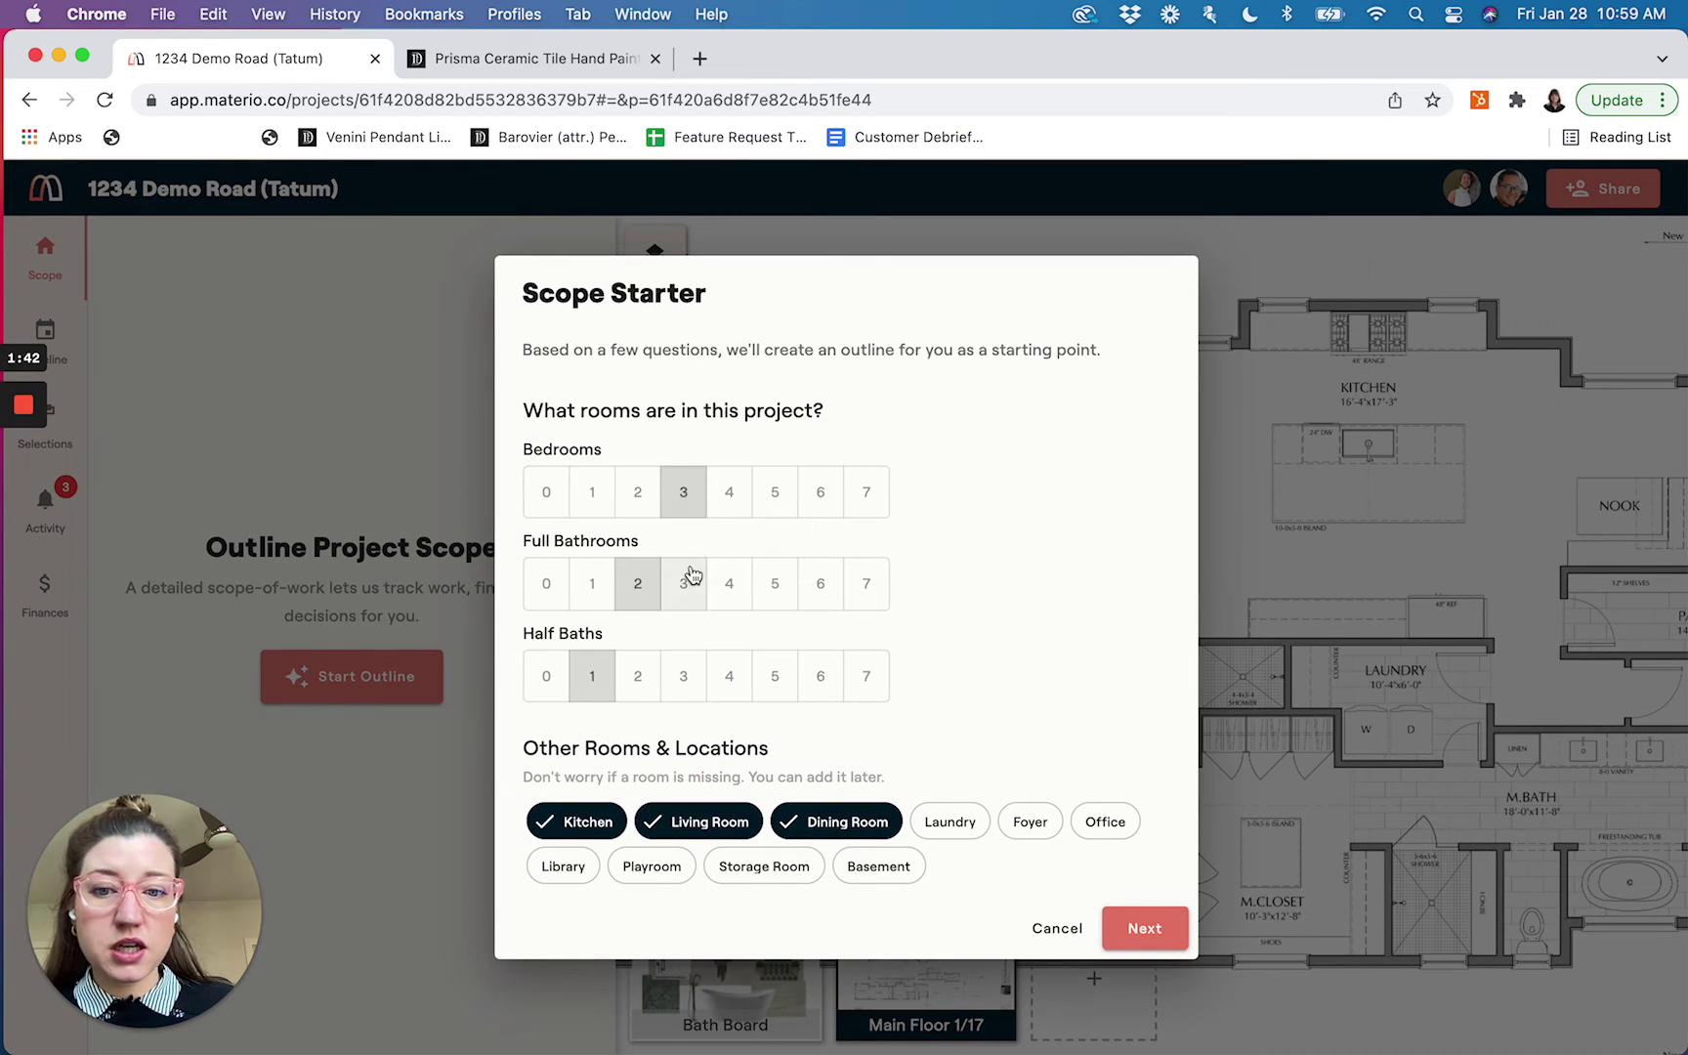
left_click(593, 592)
left_click(683, 678)
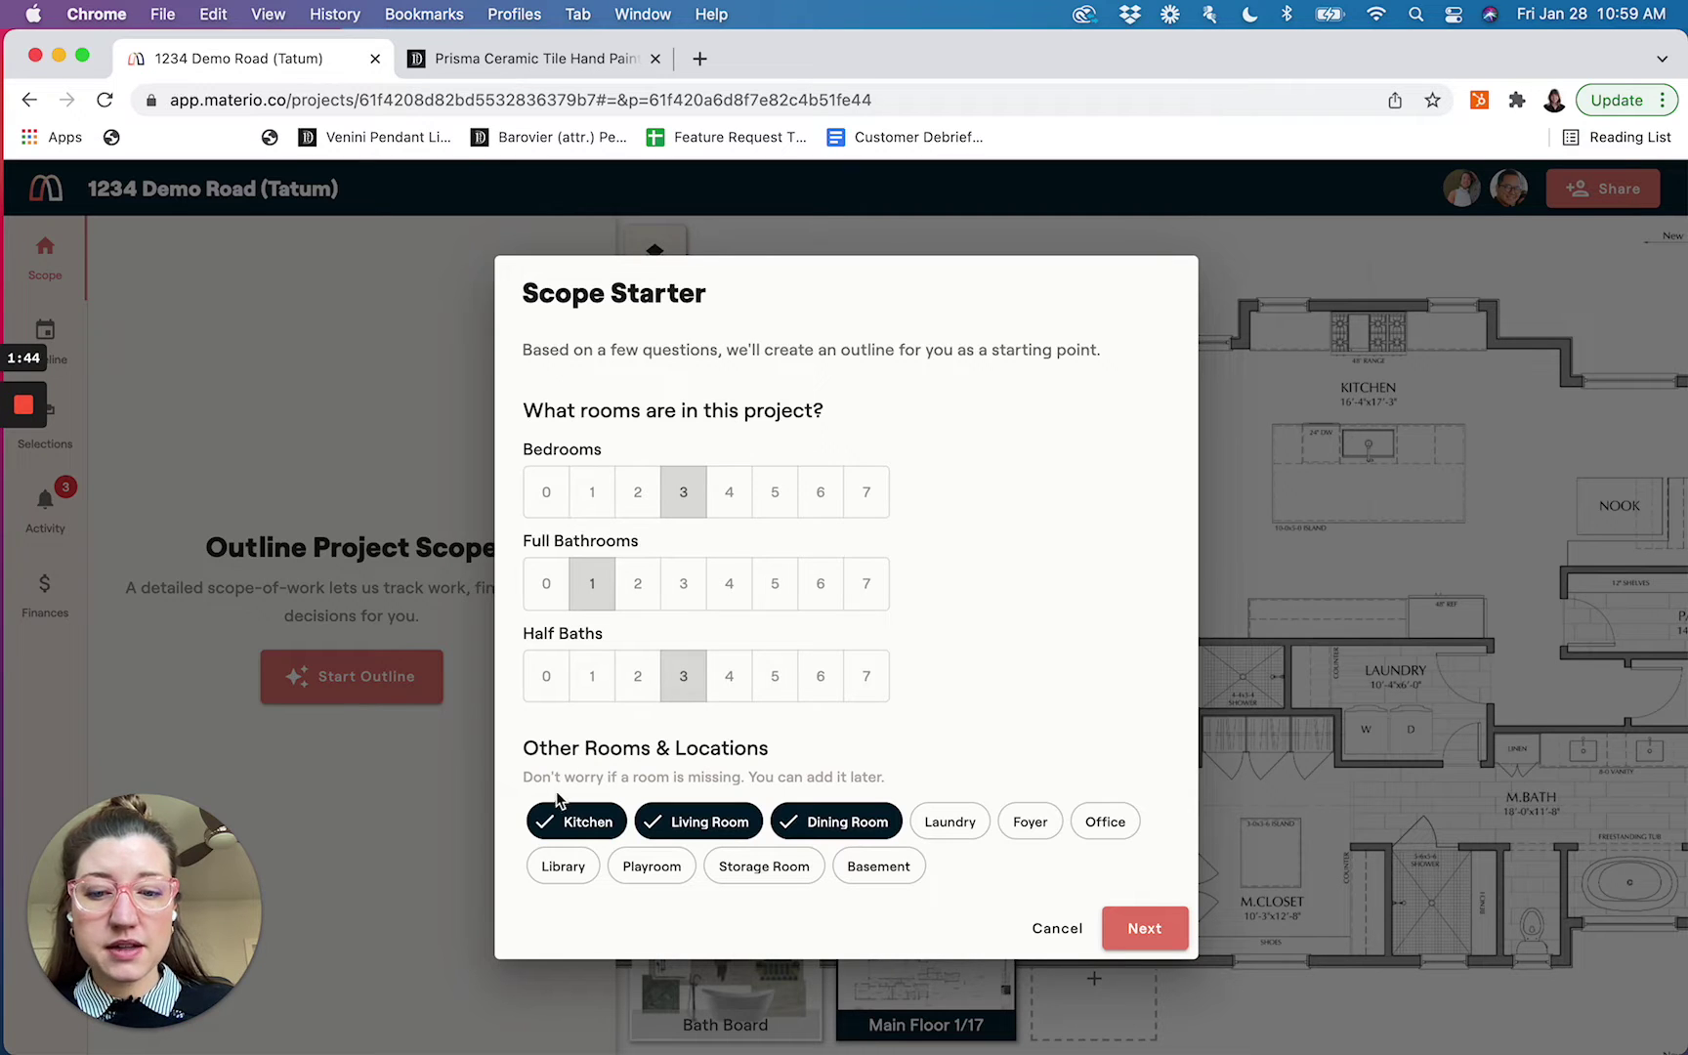
left_click(962, 822)
left_click(1122, 821)
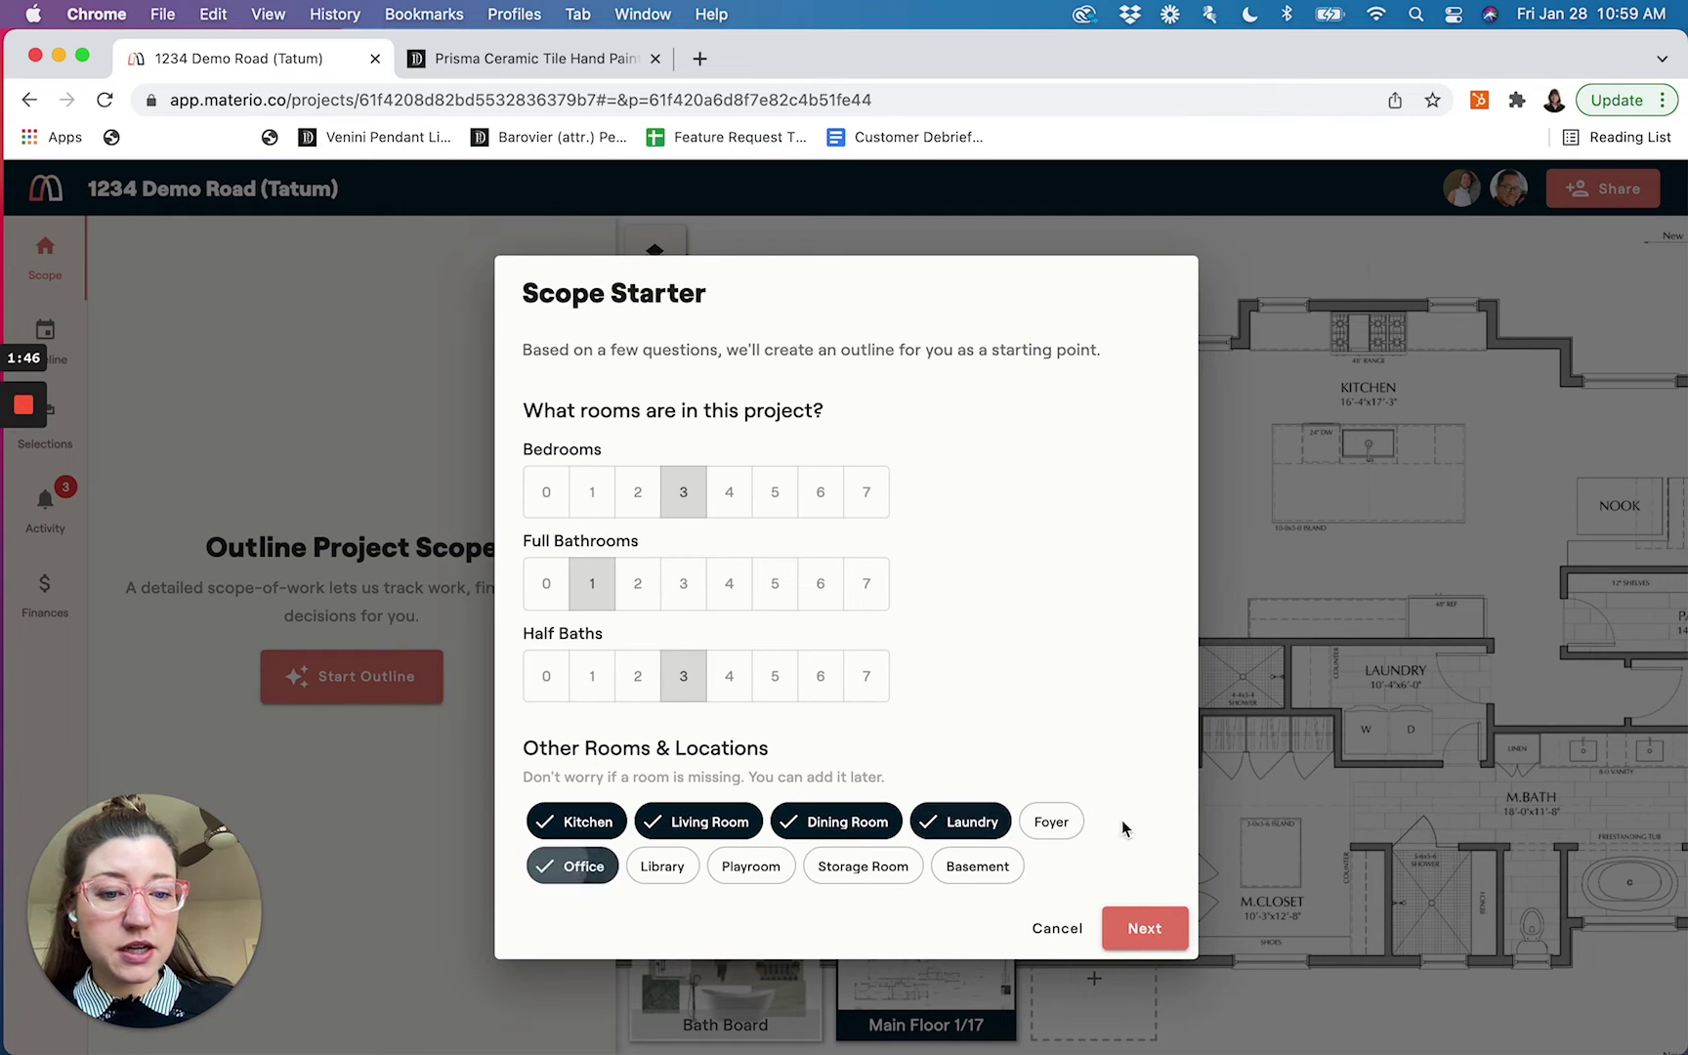
left_click(1143, 928)
Tick the Tile, Flooring, Electrical and Paint & Stain work categories
scroll(830, 622, "down", 3)
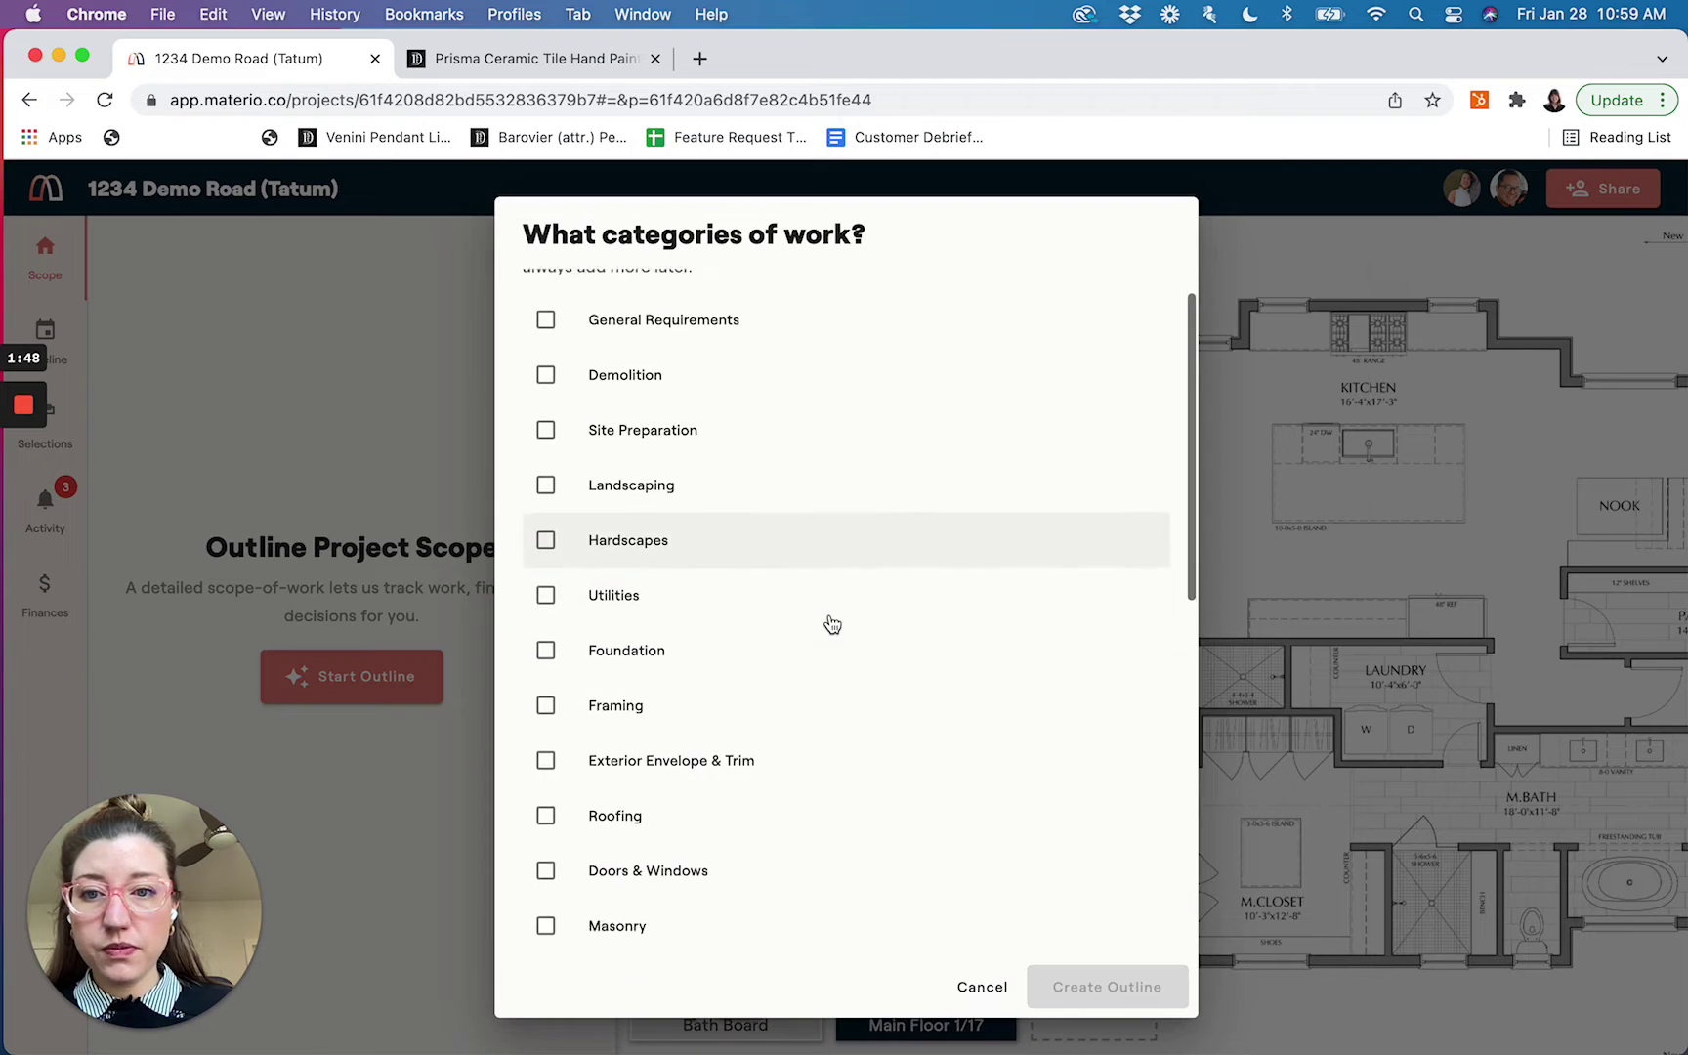
scroll(831, 623, "down", 10)
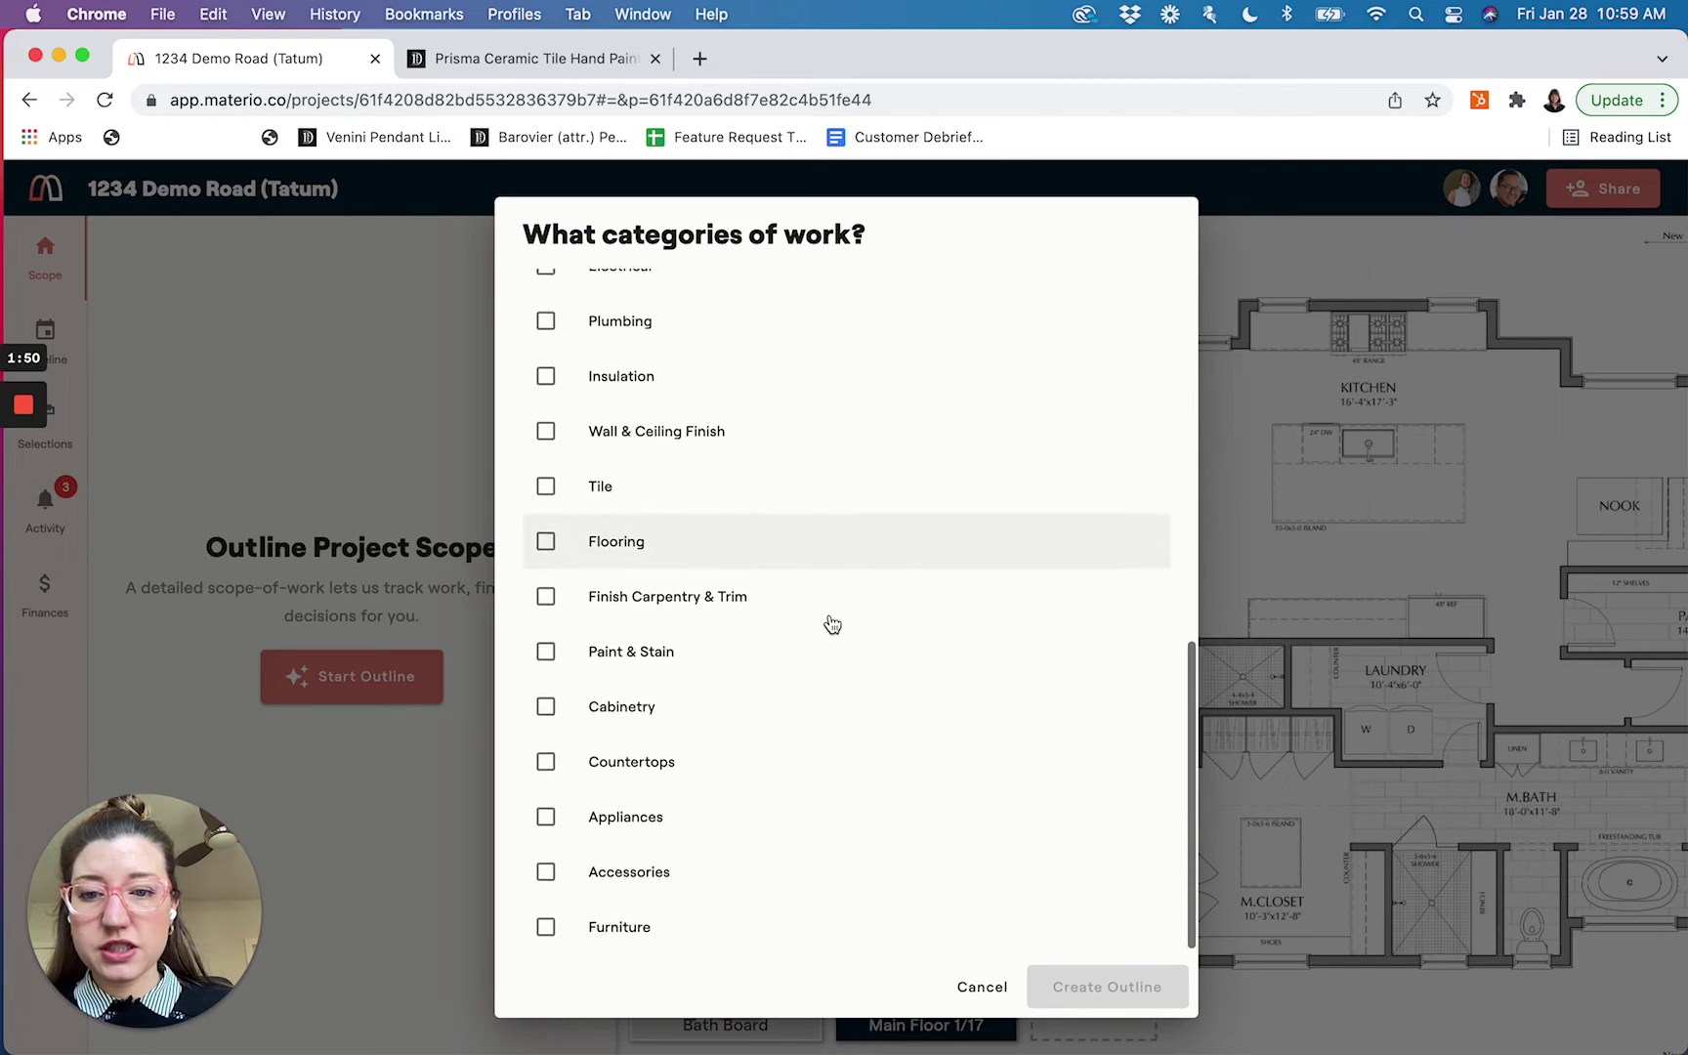
left_click(545, 479)
left_click(545, 536)
scroll(552, 416, "up", 2)
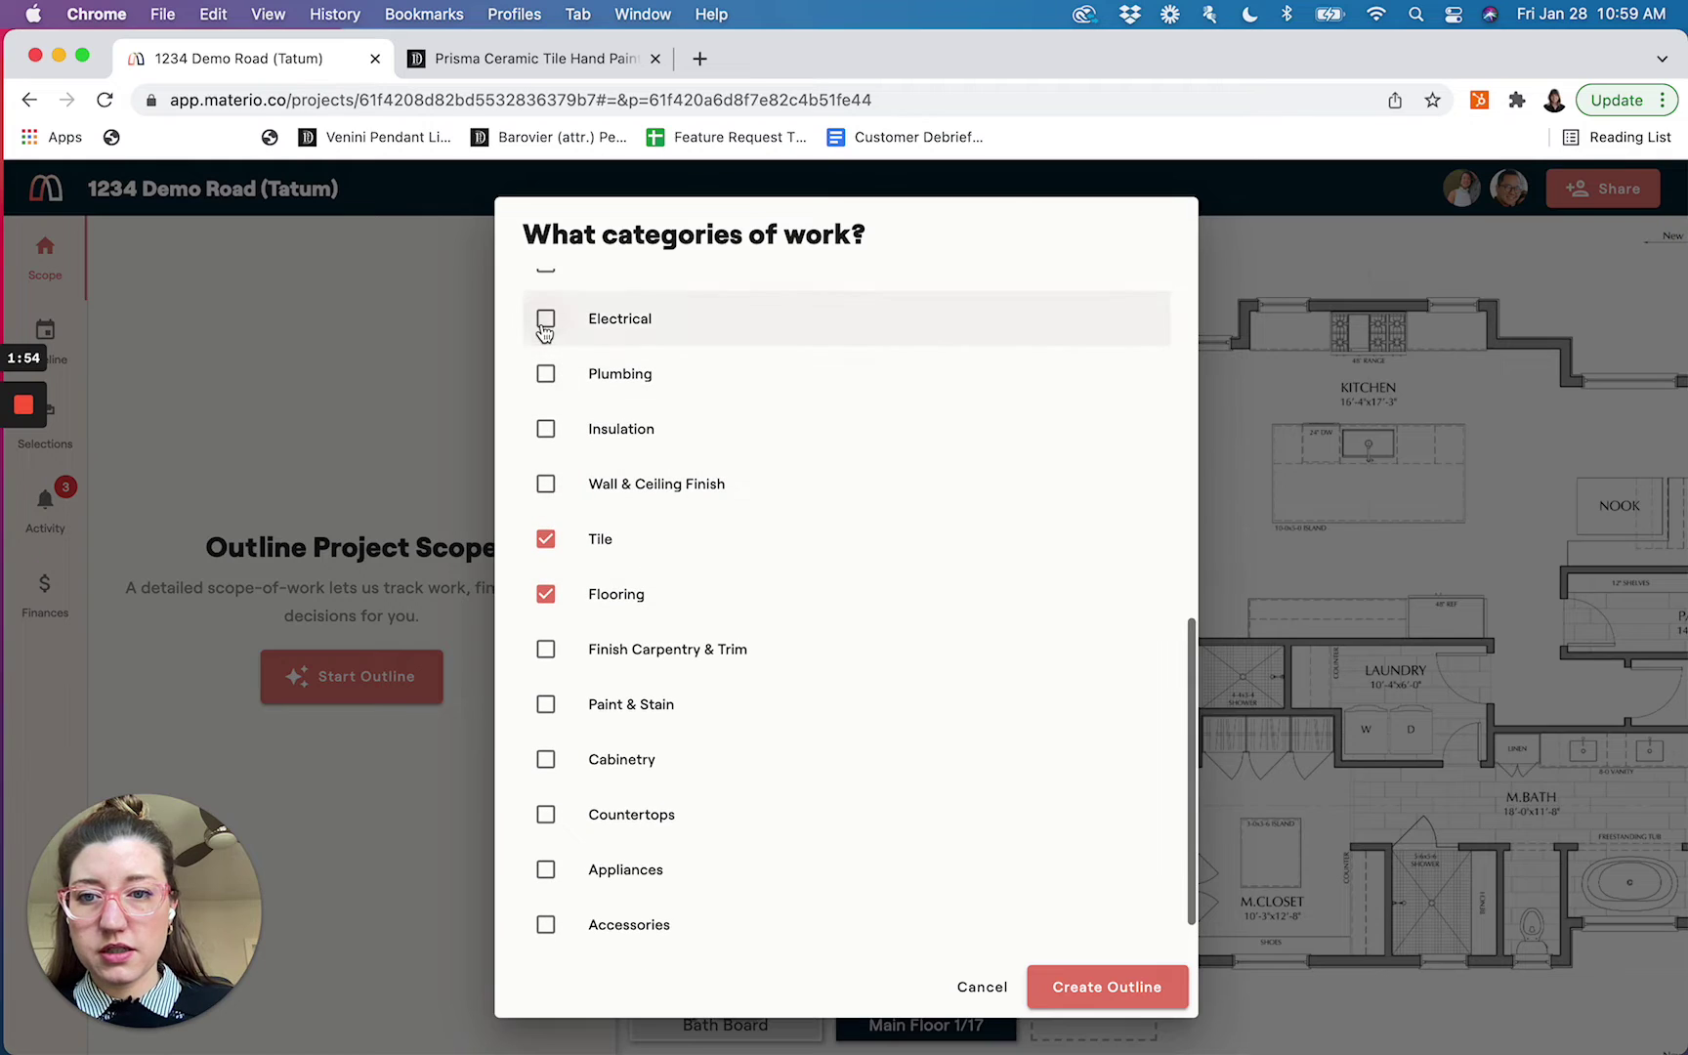
left_click(545, 321)
left_click(545, 704)
Add Cabinetry, Countertops, Appliances, Furniture and Accessories categories, then create the outline
scroll(555, 772, "down", 2)
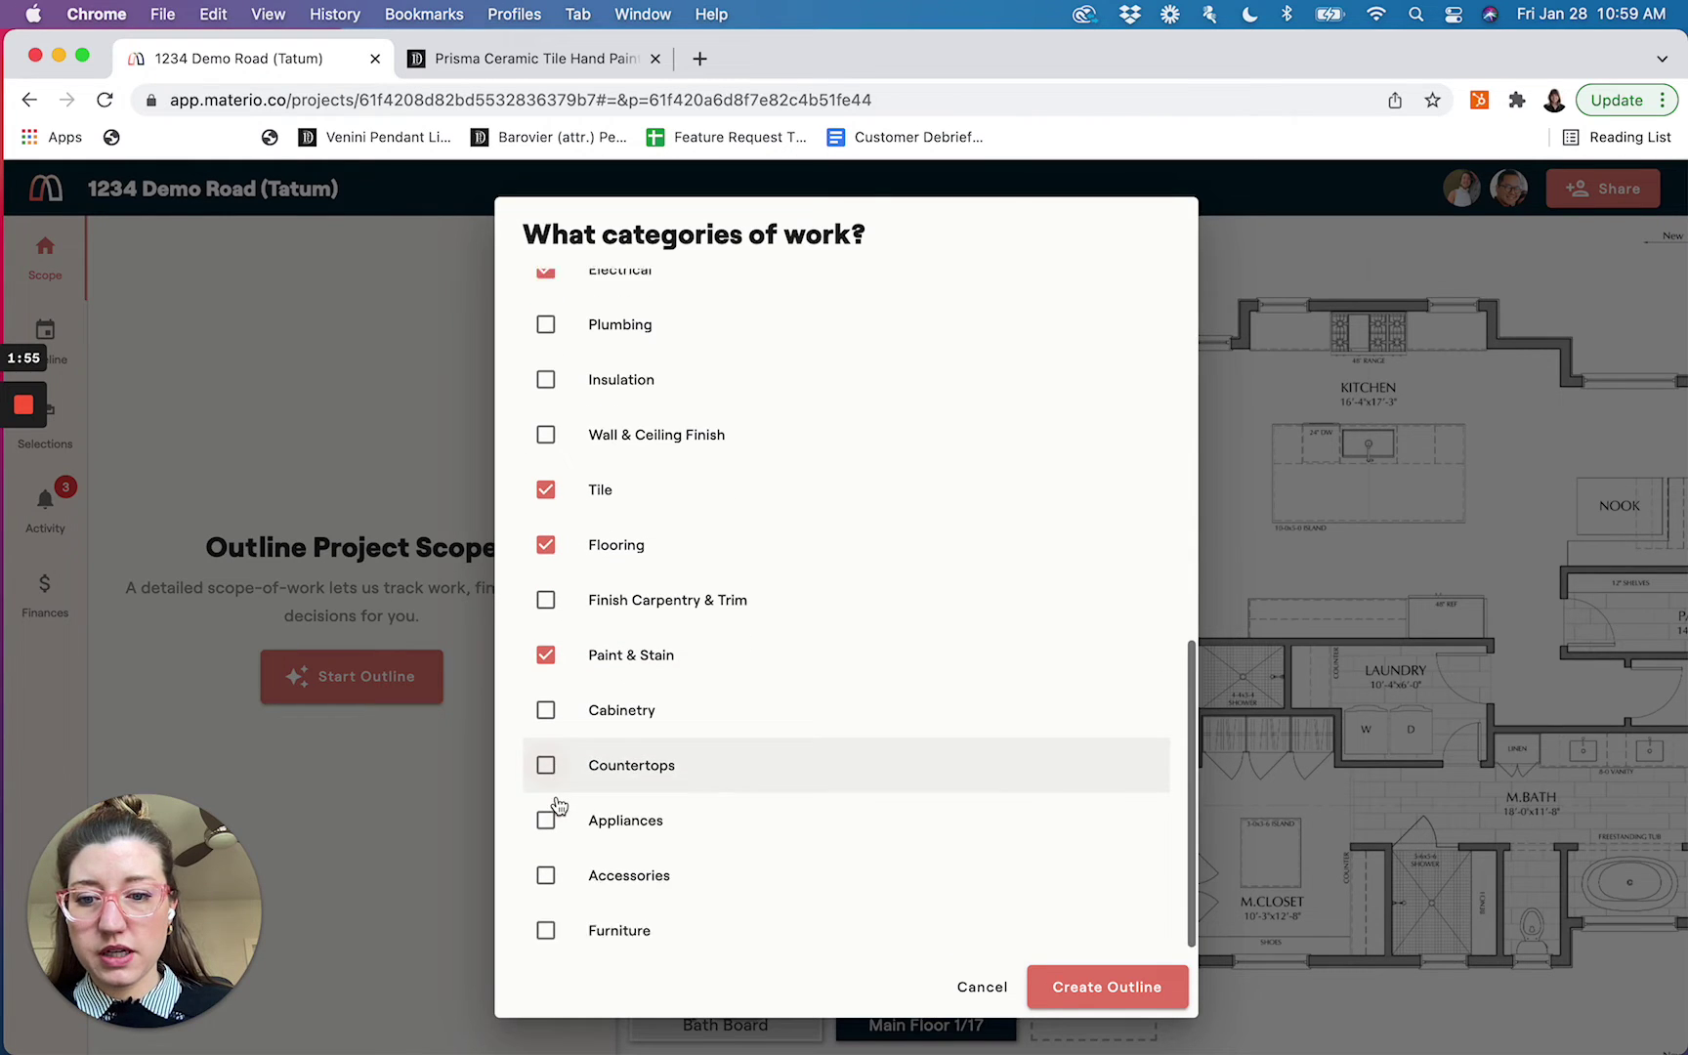
left_click(545, 700)
left_click(545, 754)
left_click(545, 809)
left_click(545, 919)
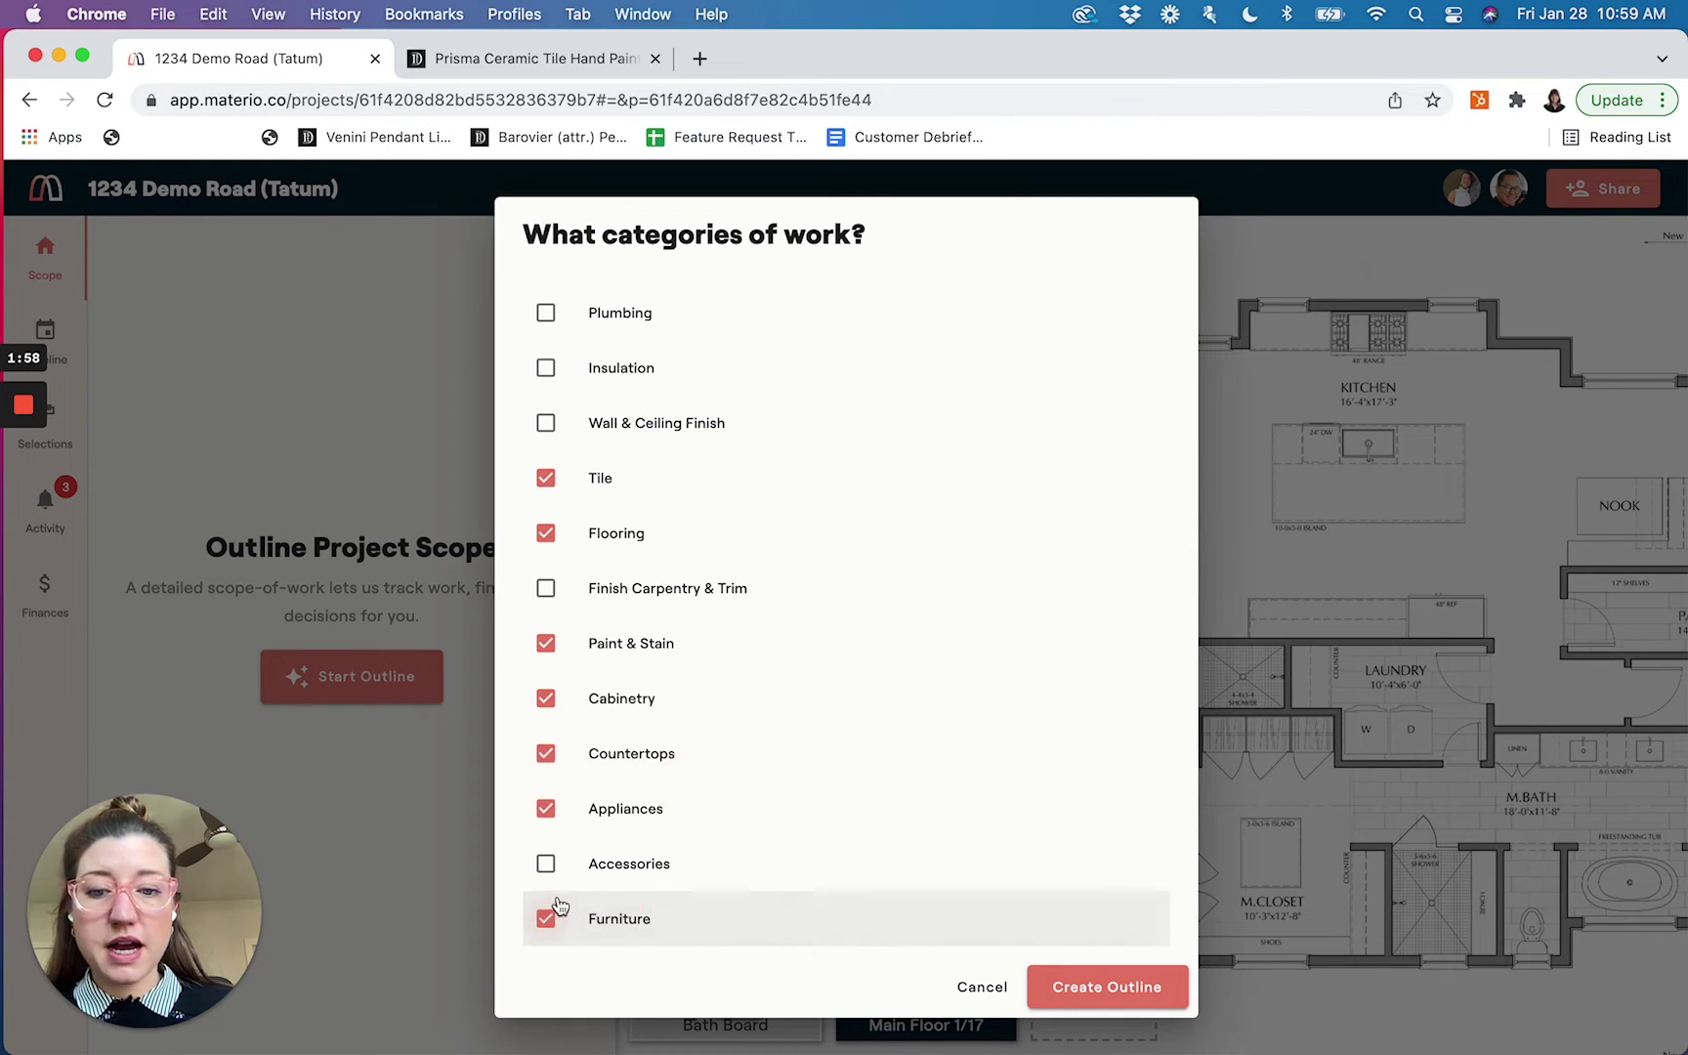
left_click(545, 863)
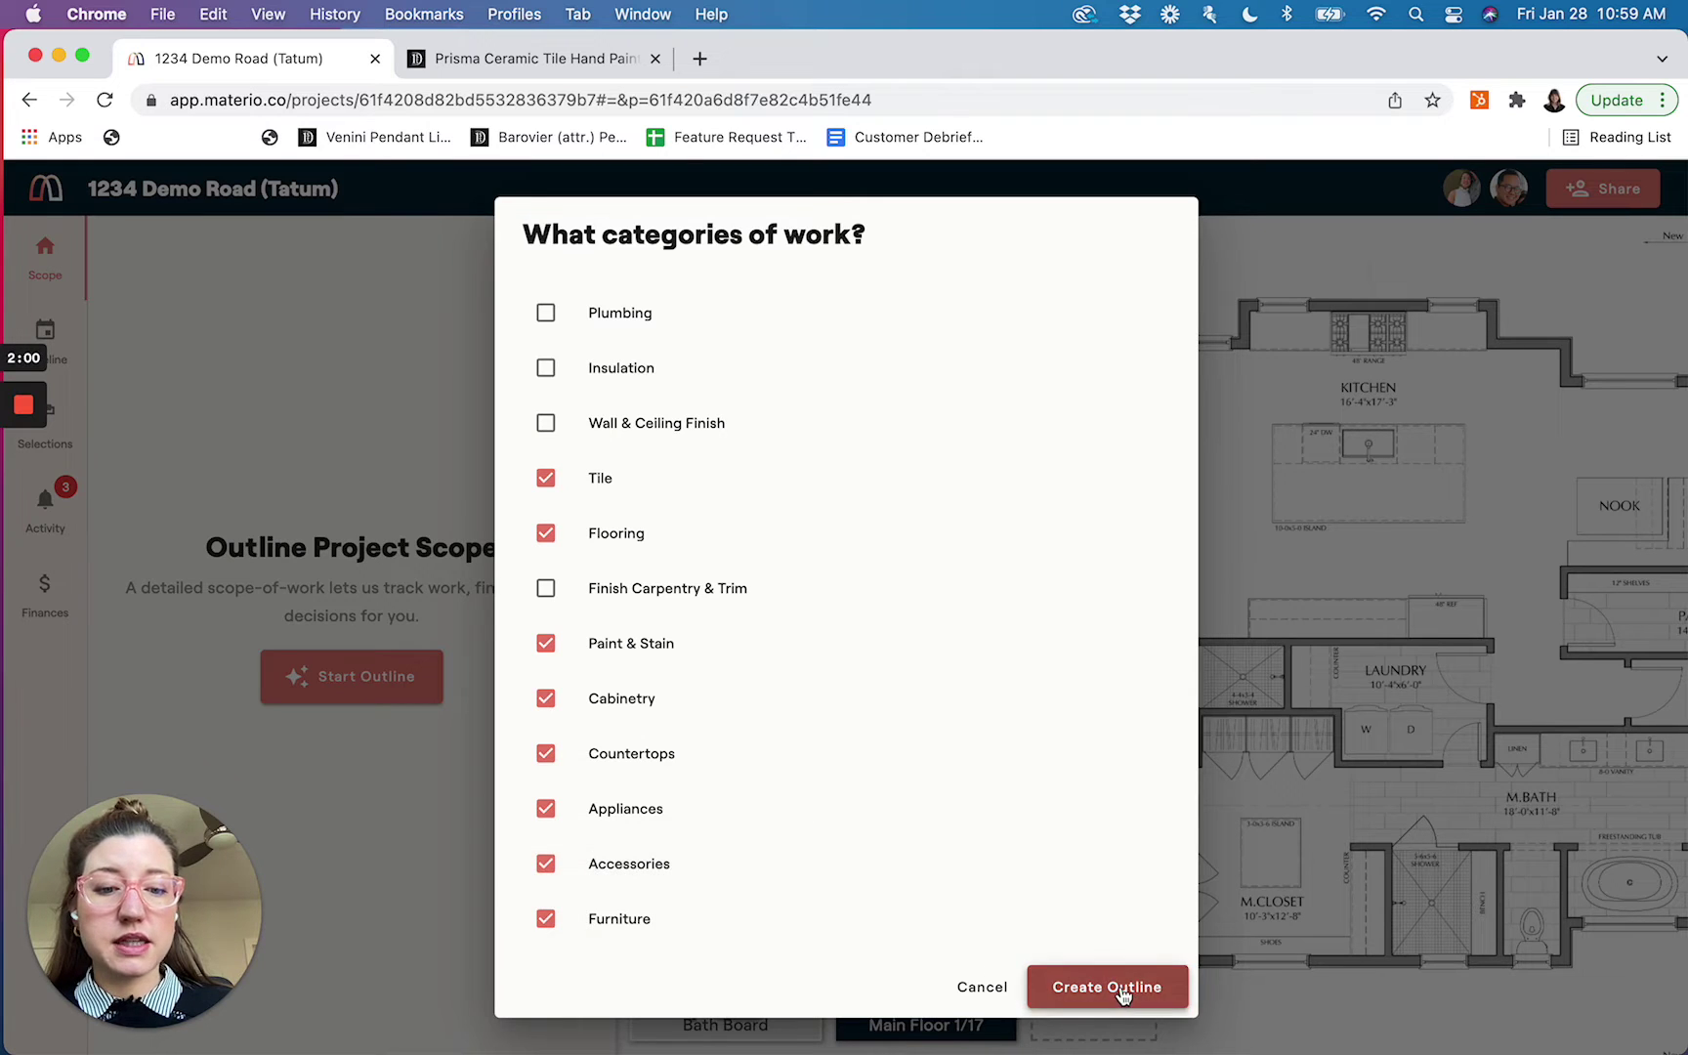
left_click(1114, 989)
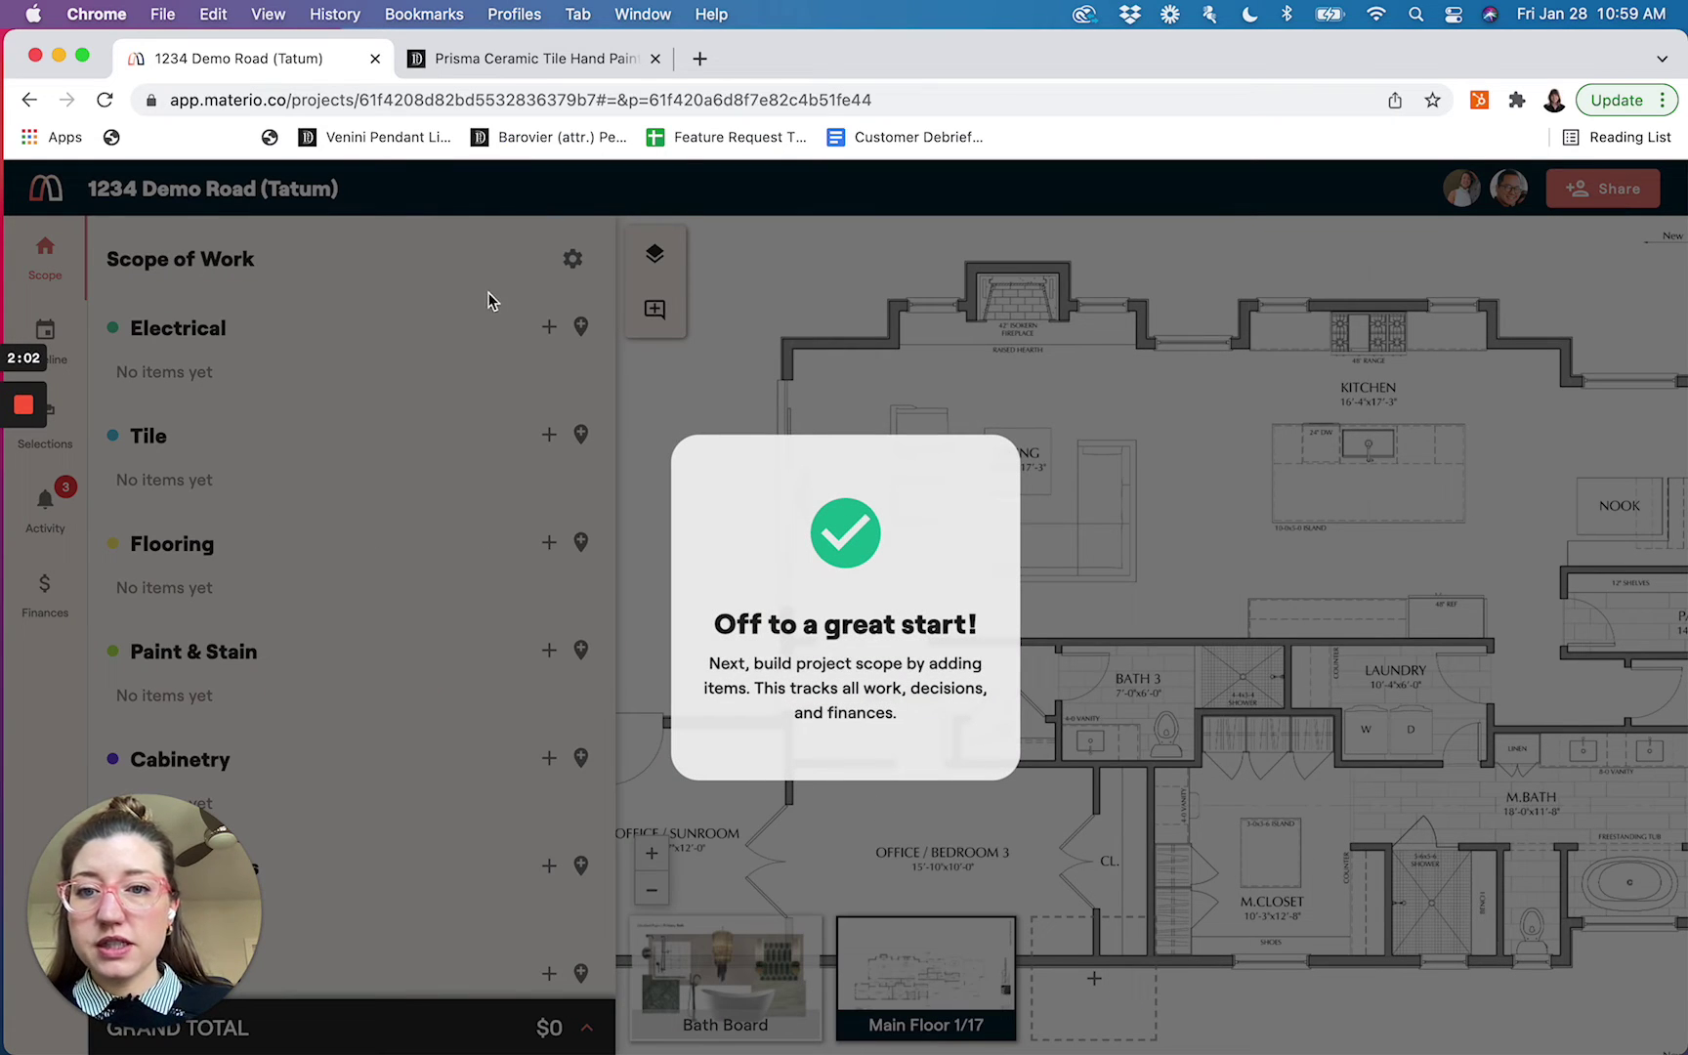
Open the New Item dialog from a category's + button in the new scope outline
scroll(426, 584, "down", 3)
scroll(427, 584, "up", 3)
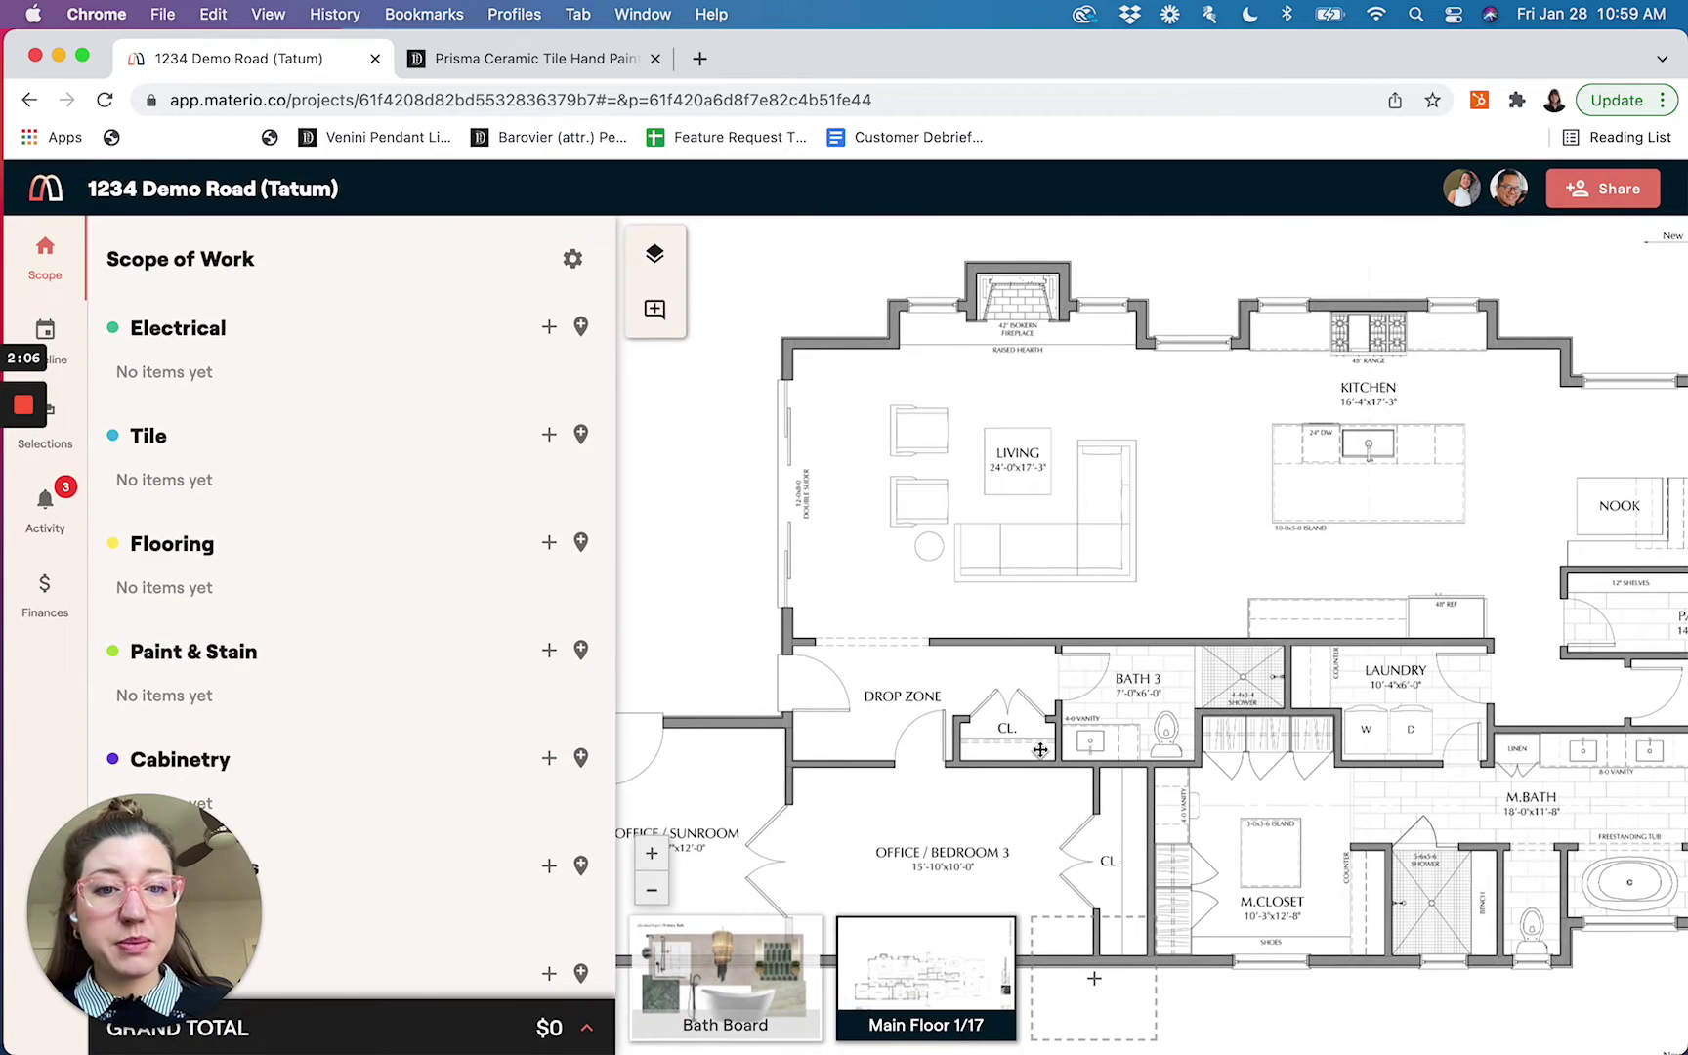
scroll(1232, 678, "down", 3)
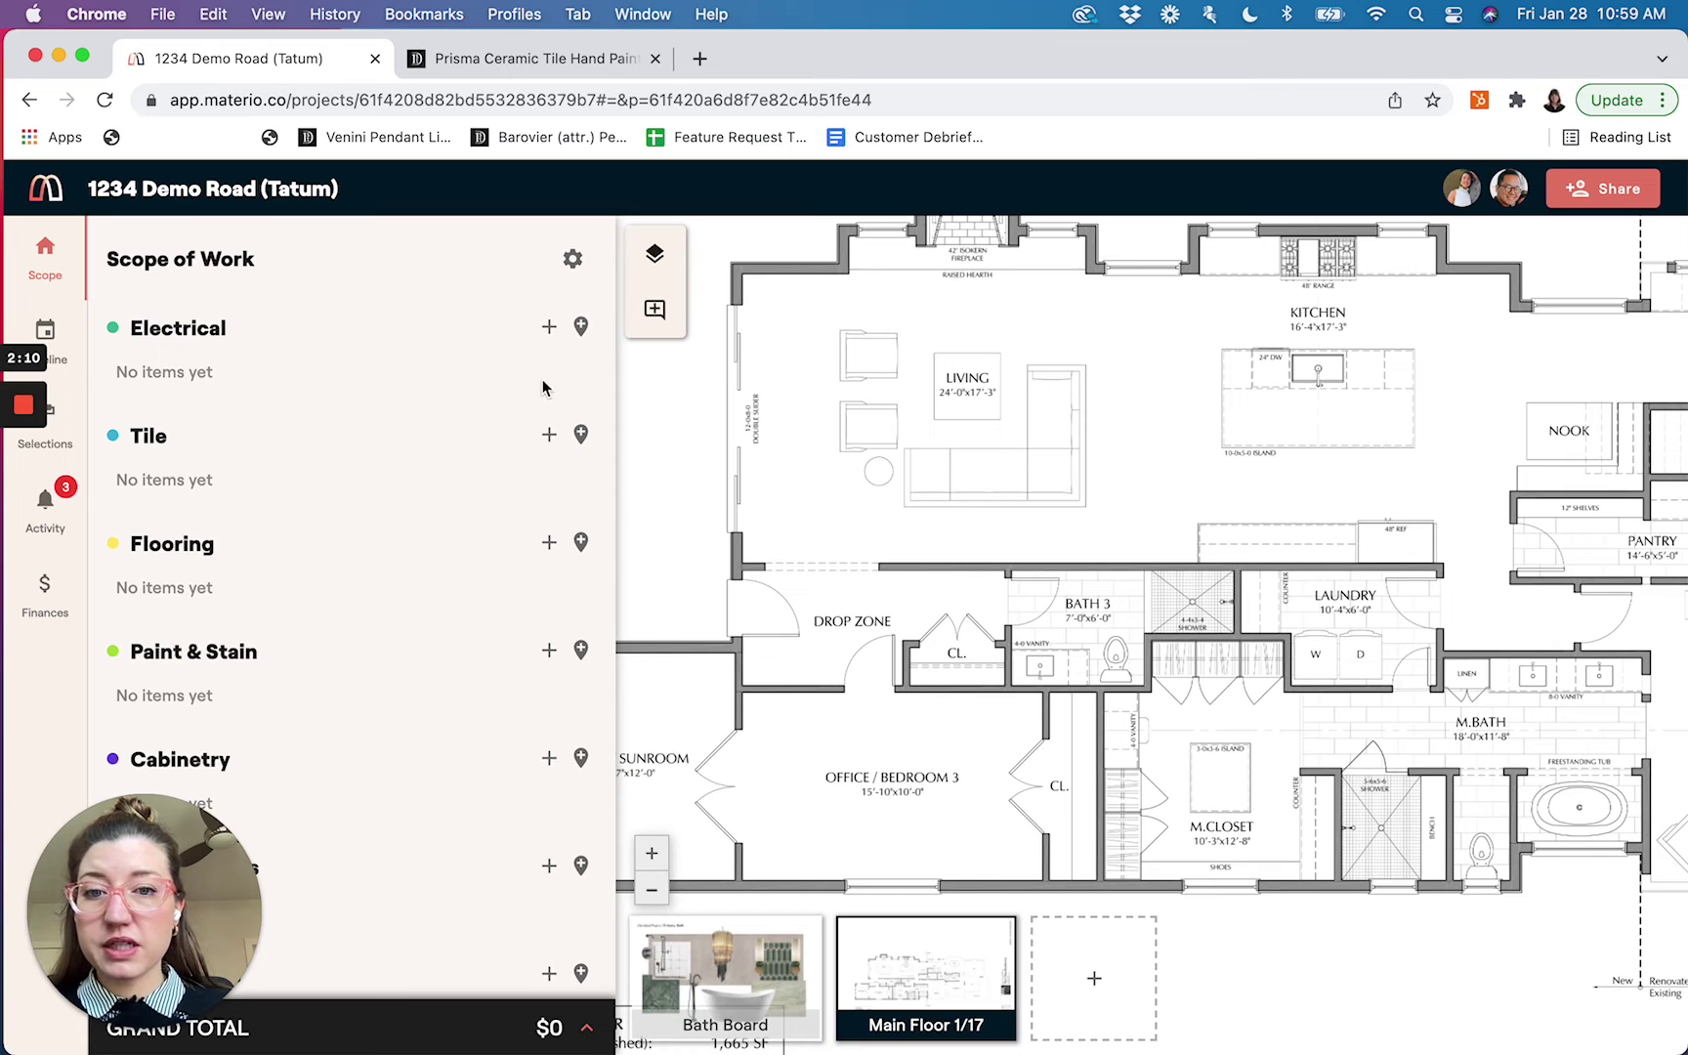
left_click(548, 329)
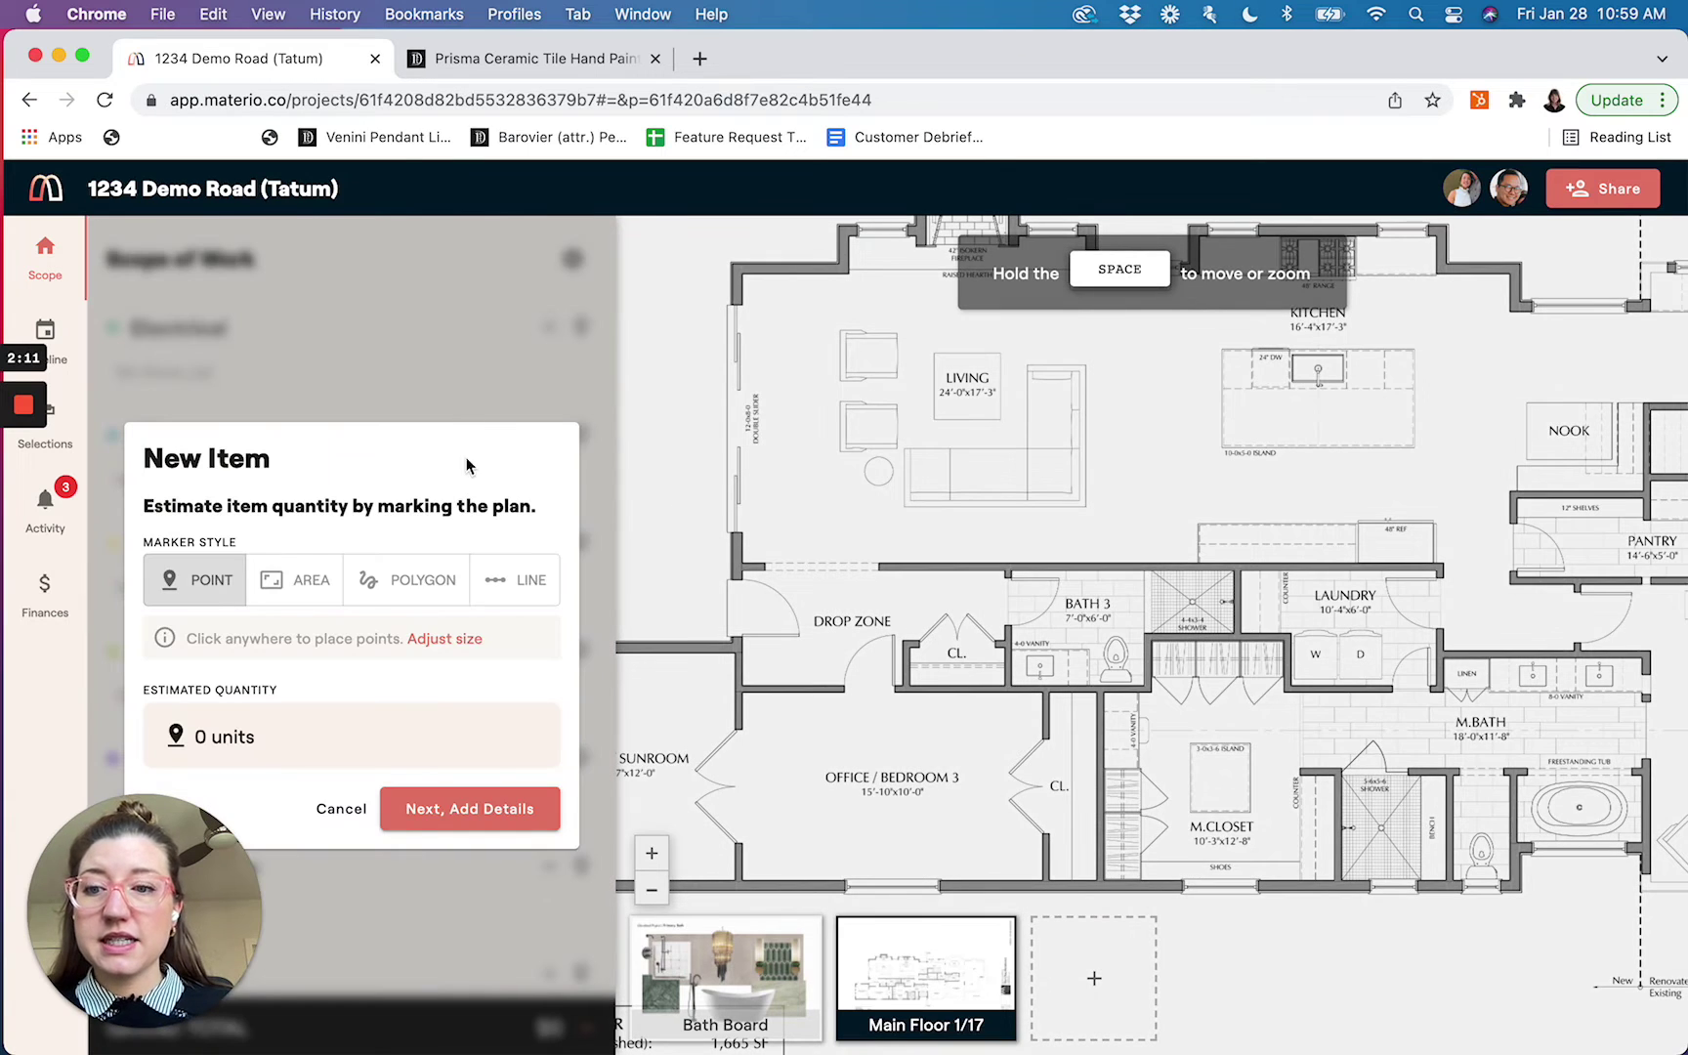
Pin a Chandelier item in the Living room on the plan and assign it to Living Room
left_click(956, 400)
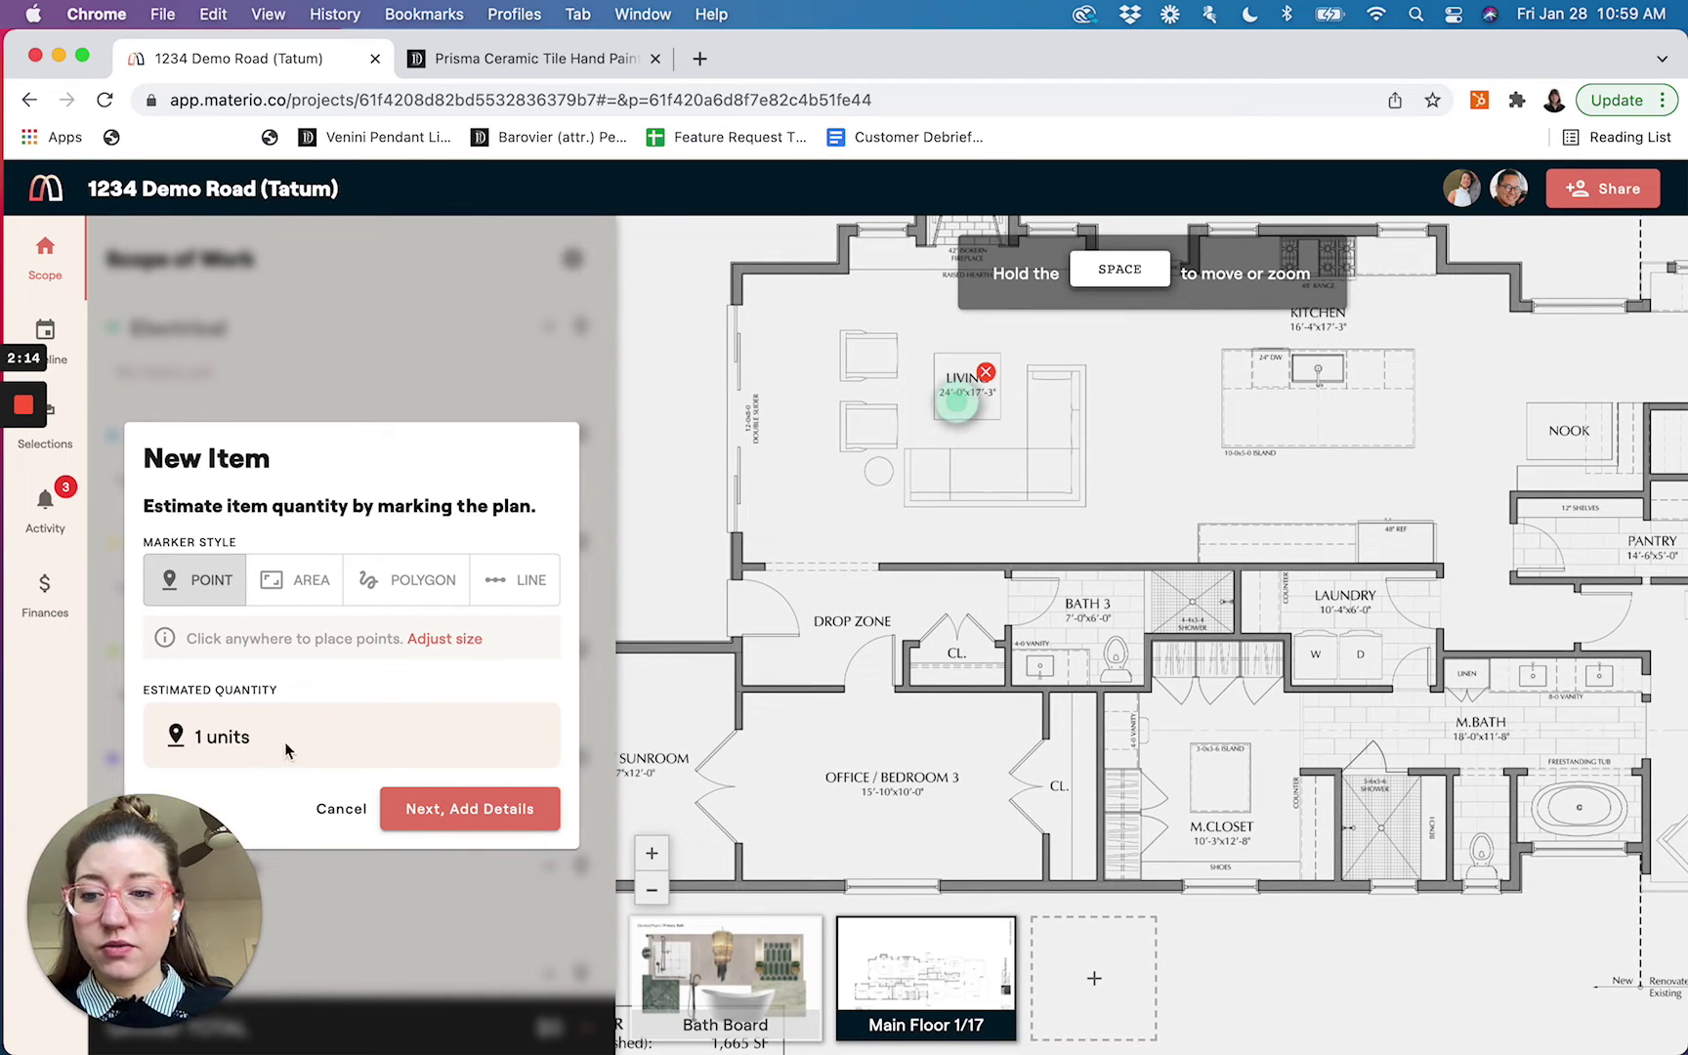
left_click(398, 806)
type("Chandelier")
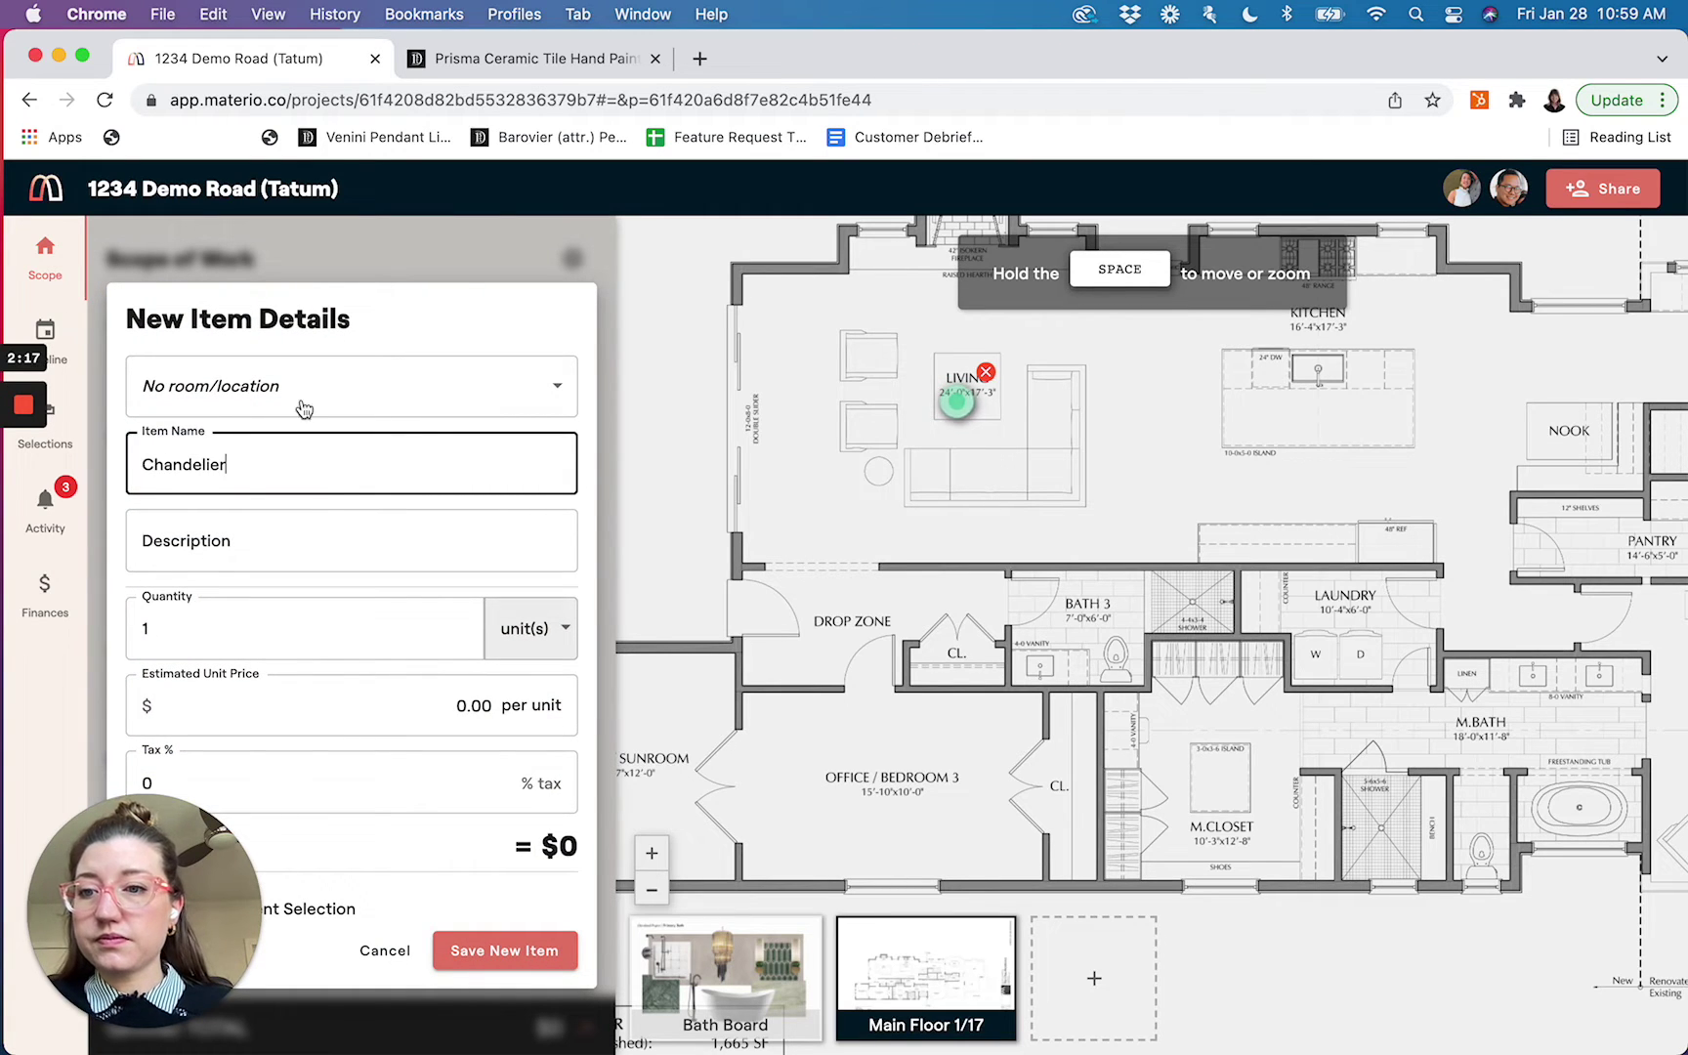
left_click(305, 408)
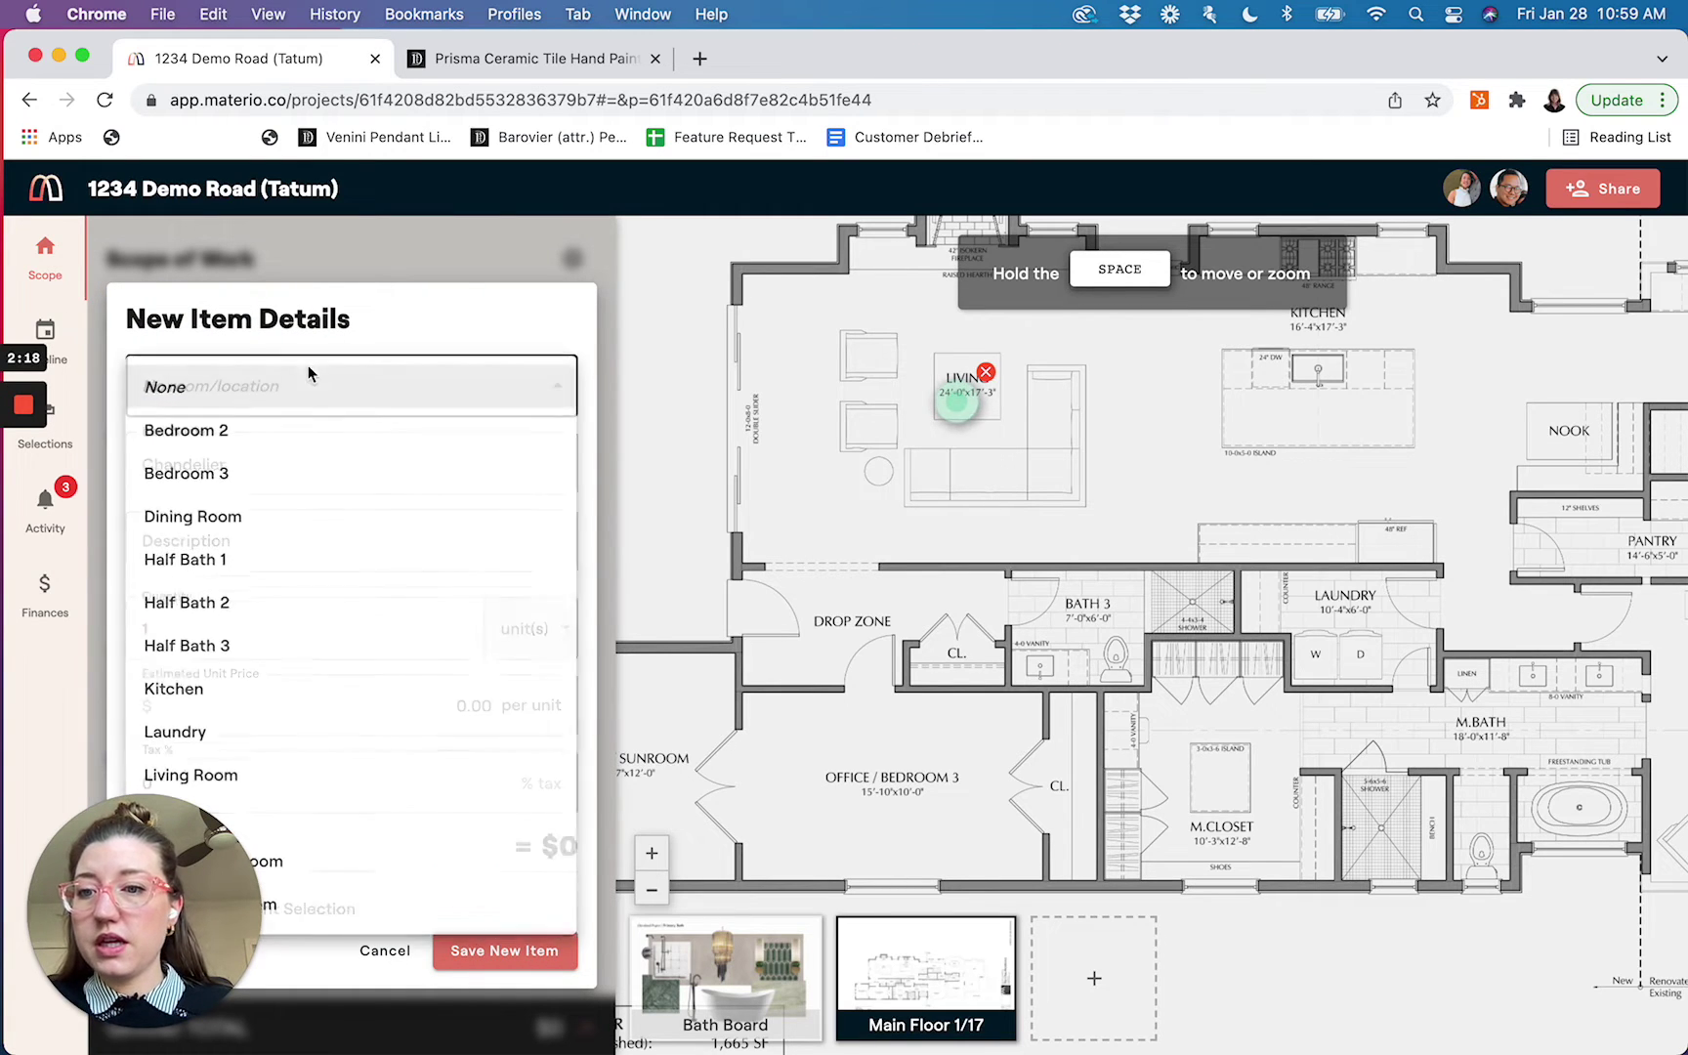
left_click(245, 700)
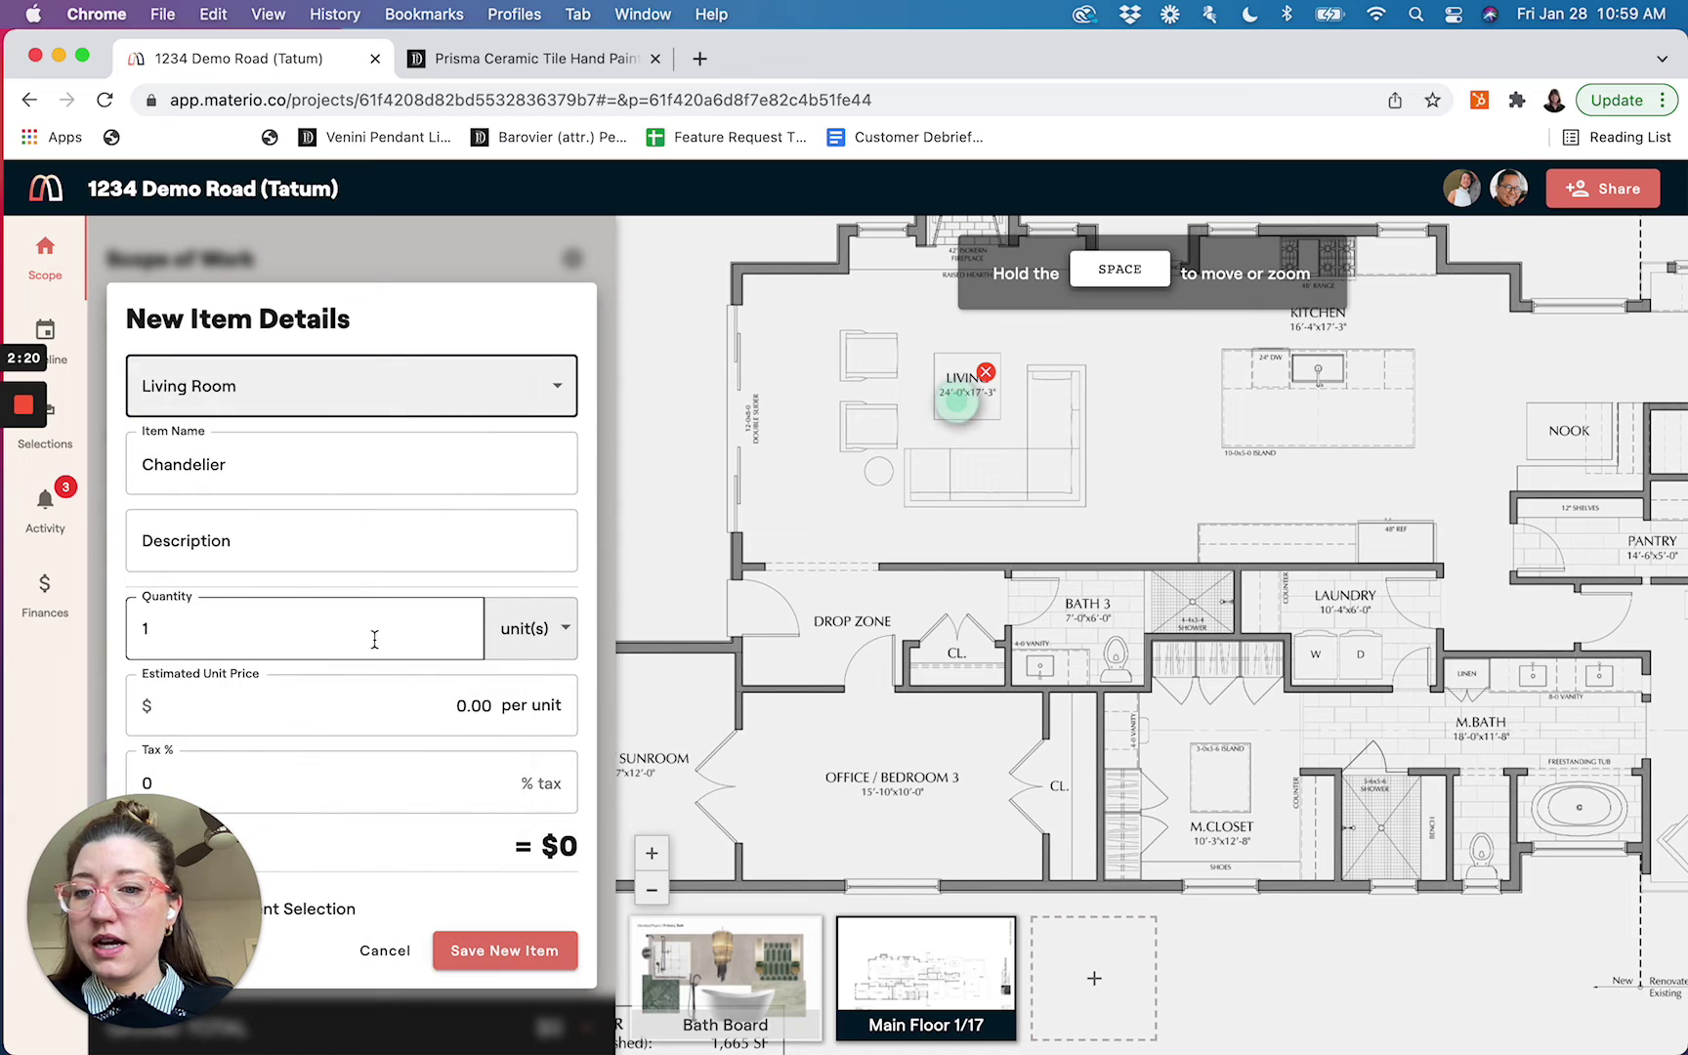
Set the Chandelier's unit price to $3,000, flag it as needing client selection, and save
left_click(406, 710)
type("3000")
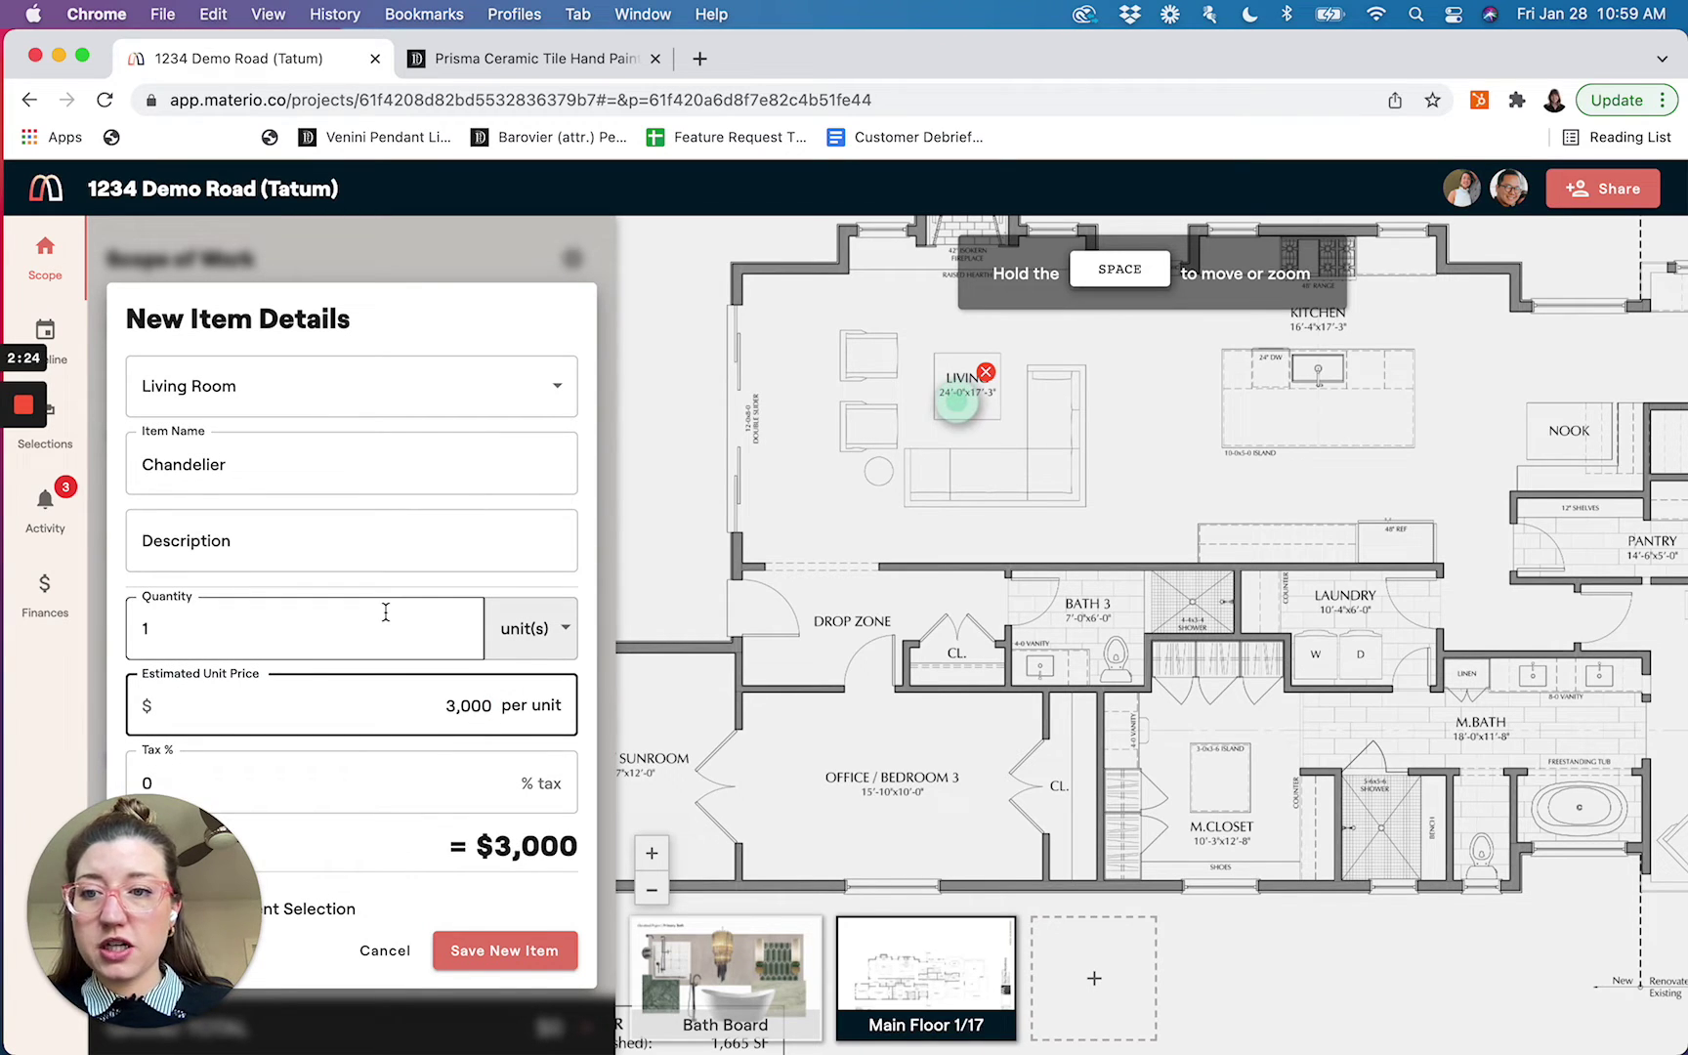
left_click(45, 843)
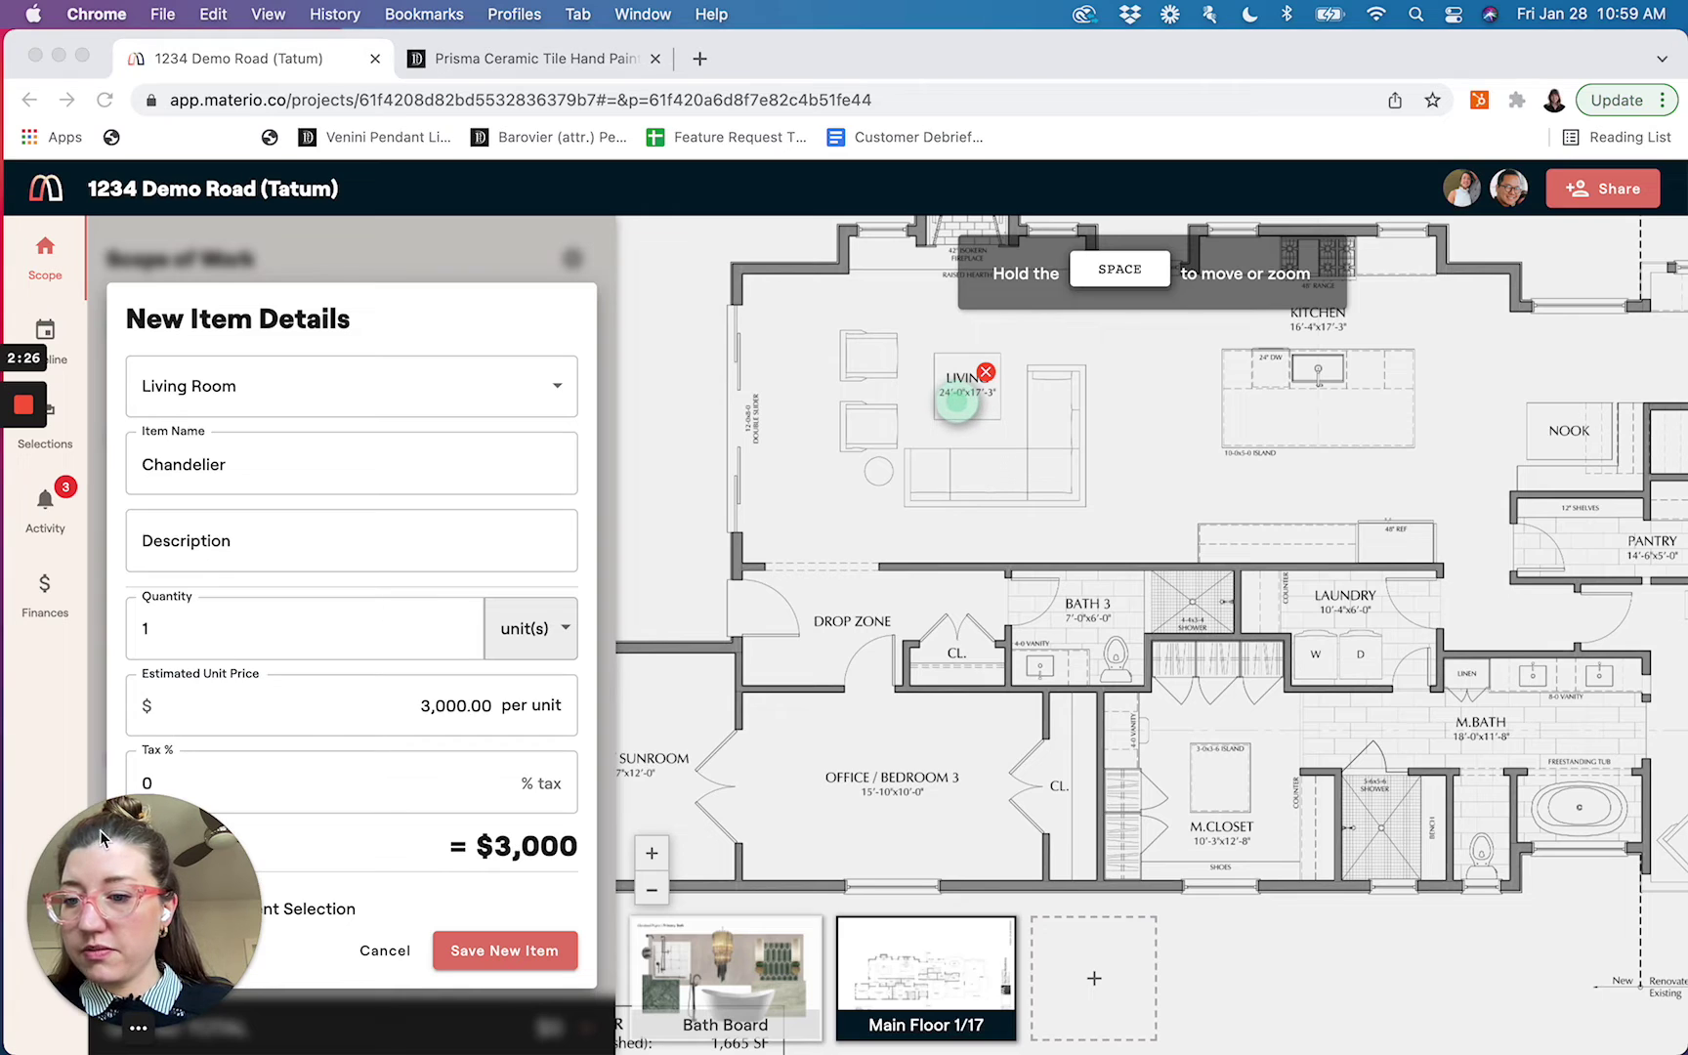
left_click(67, 1029)
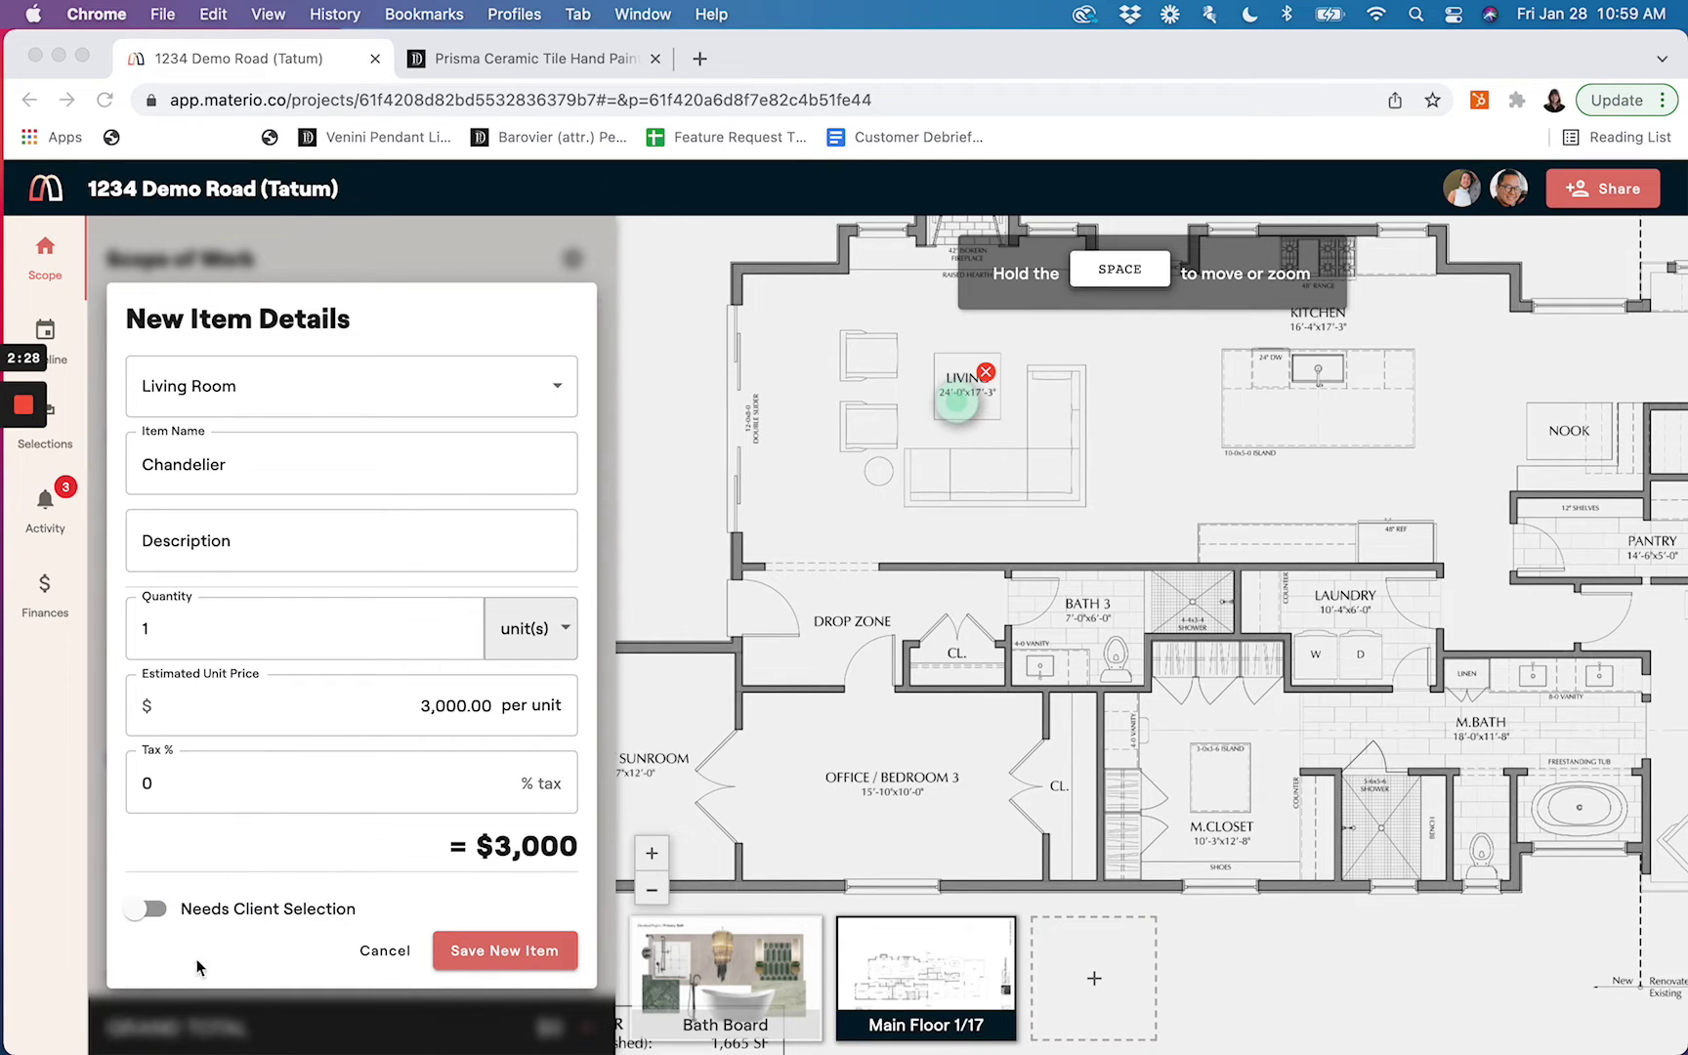
left_click(139, 911)
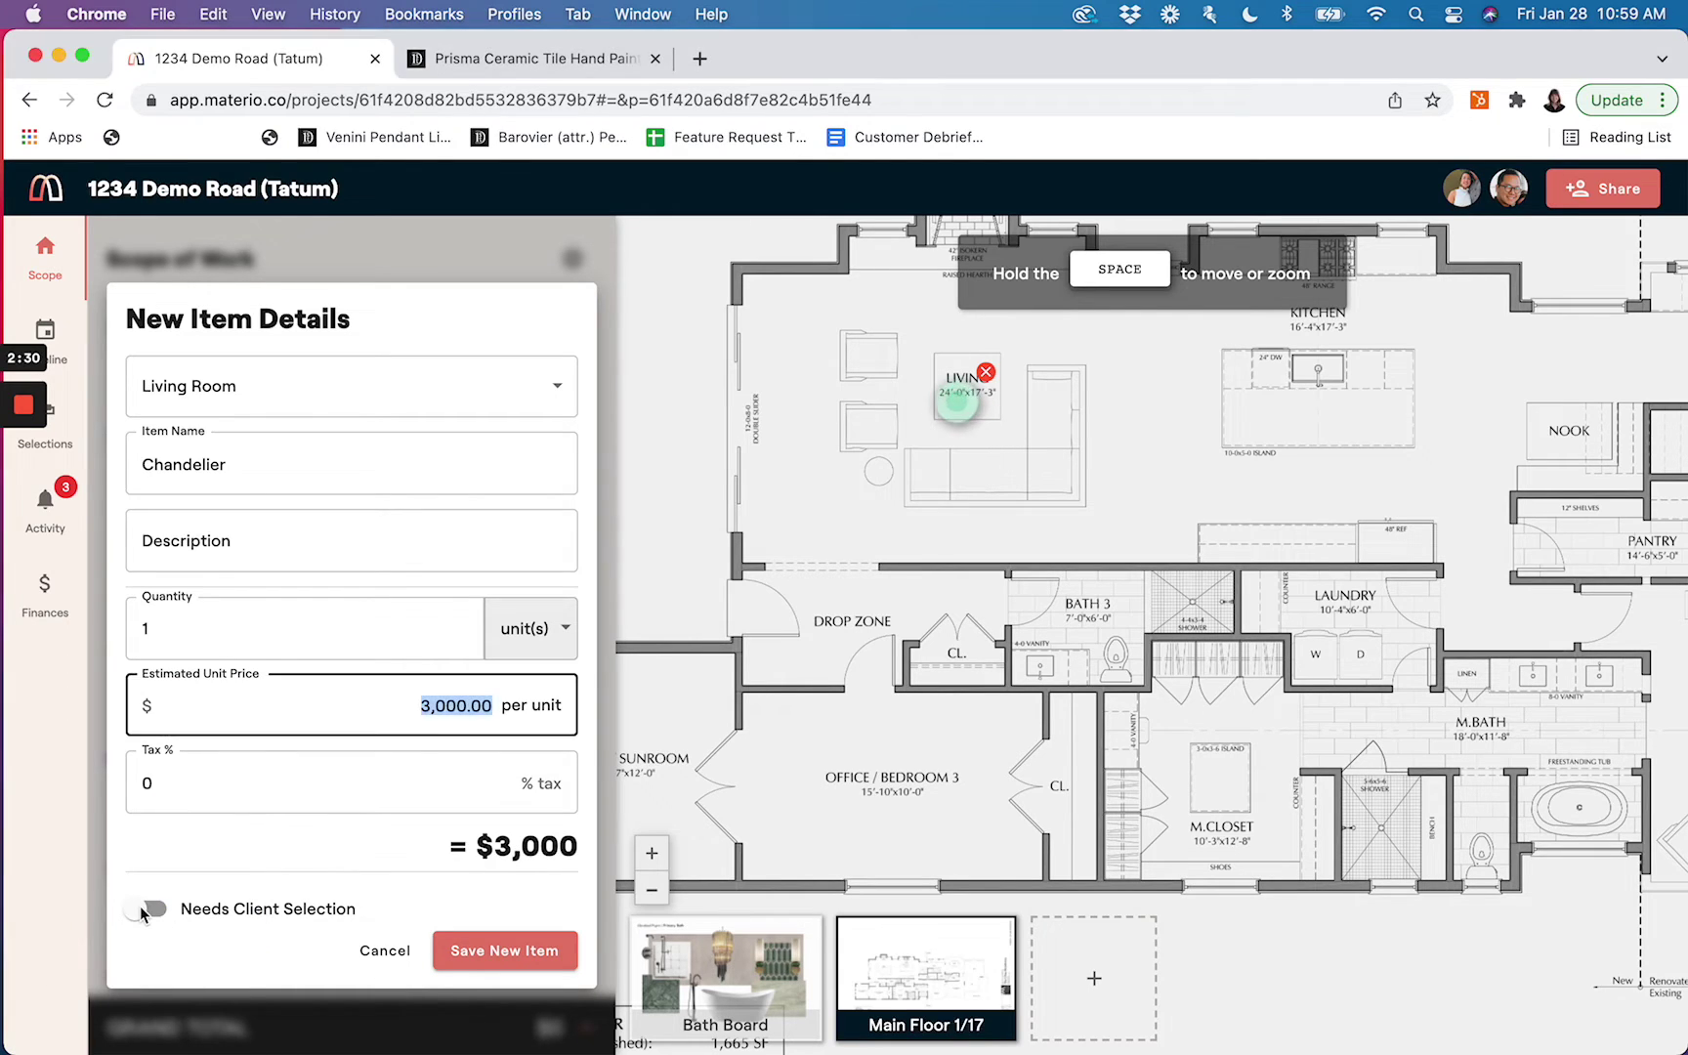
left_click(141, 910)
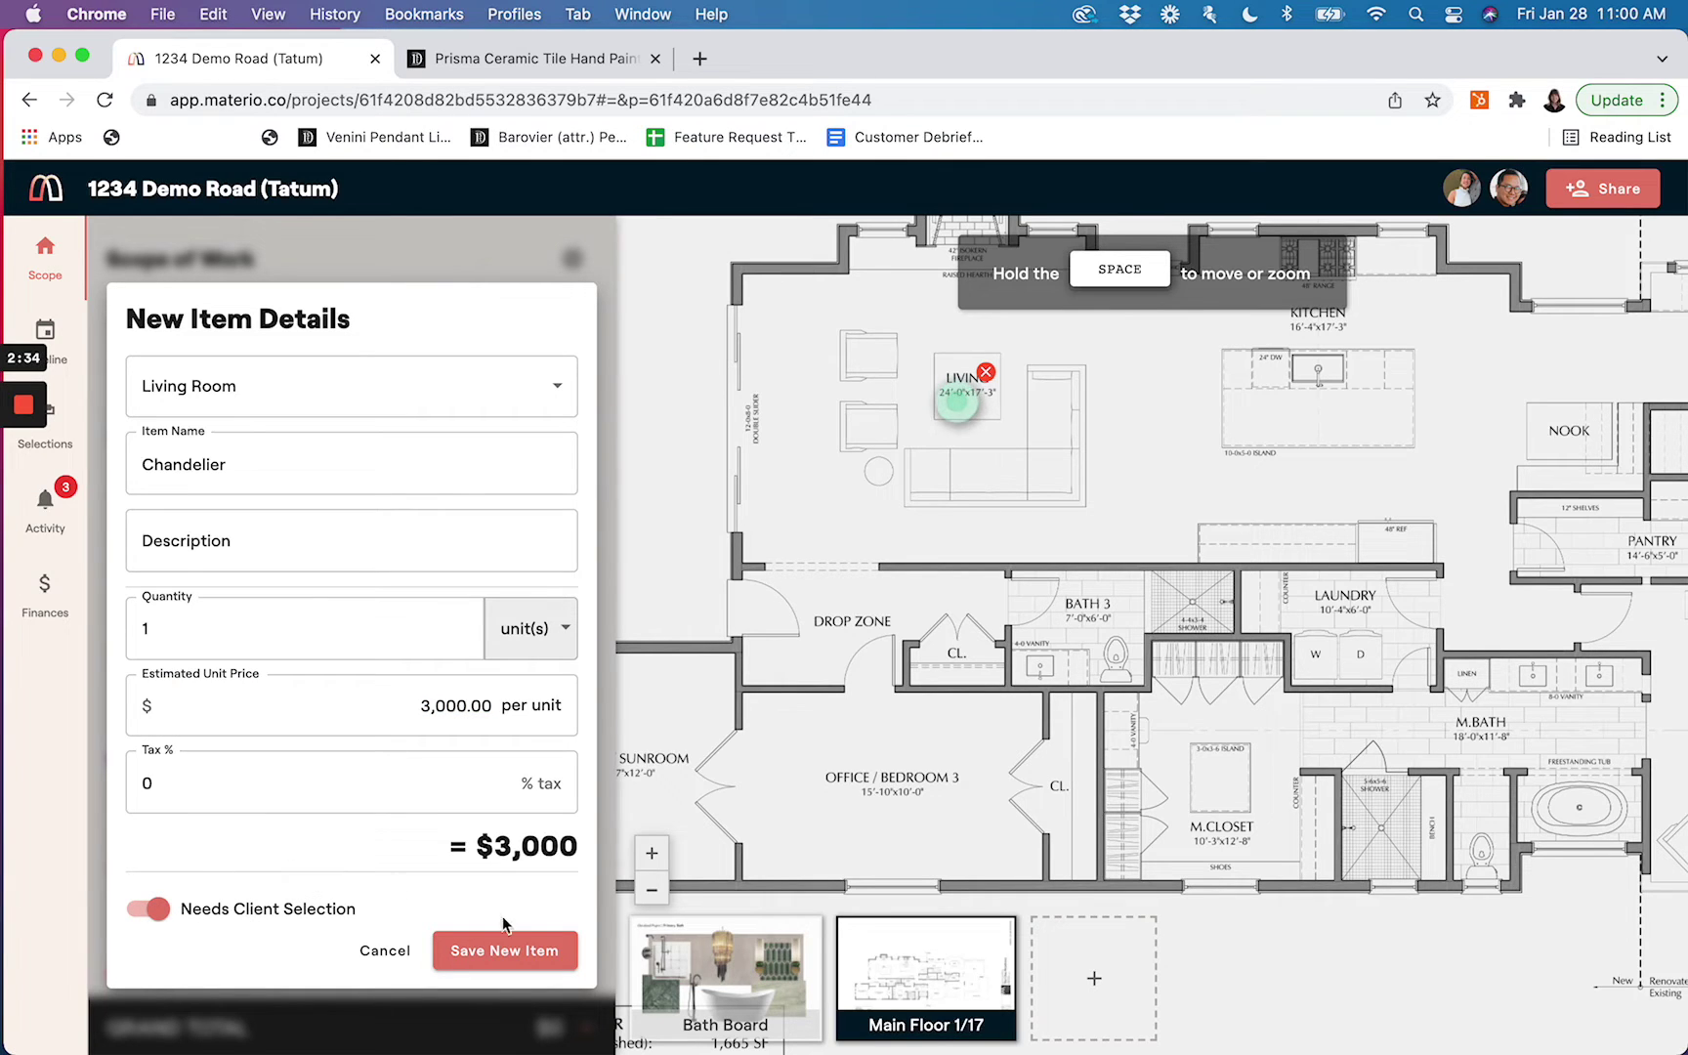
left_click(503, 949)
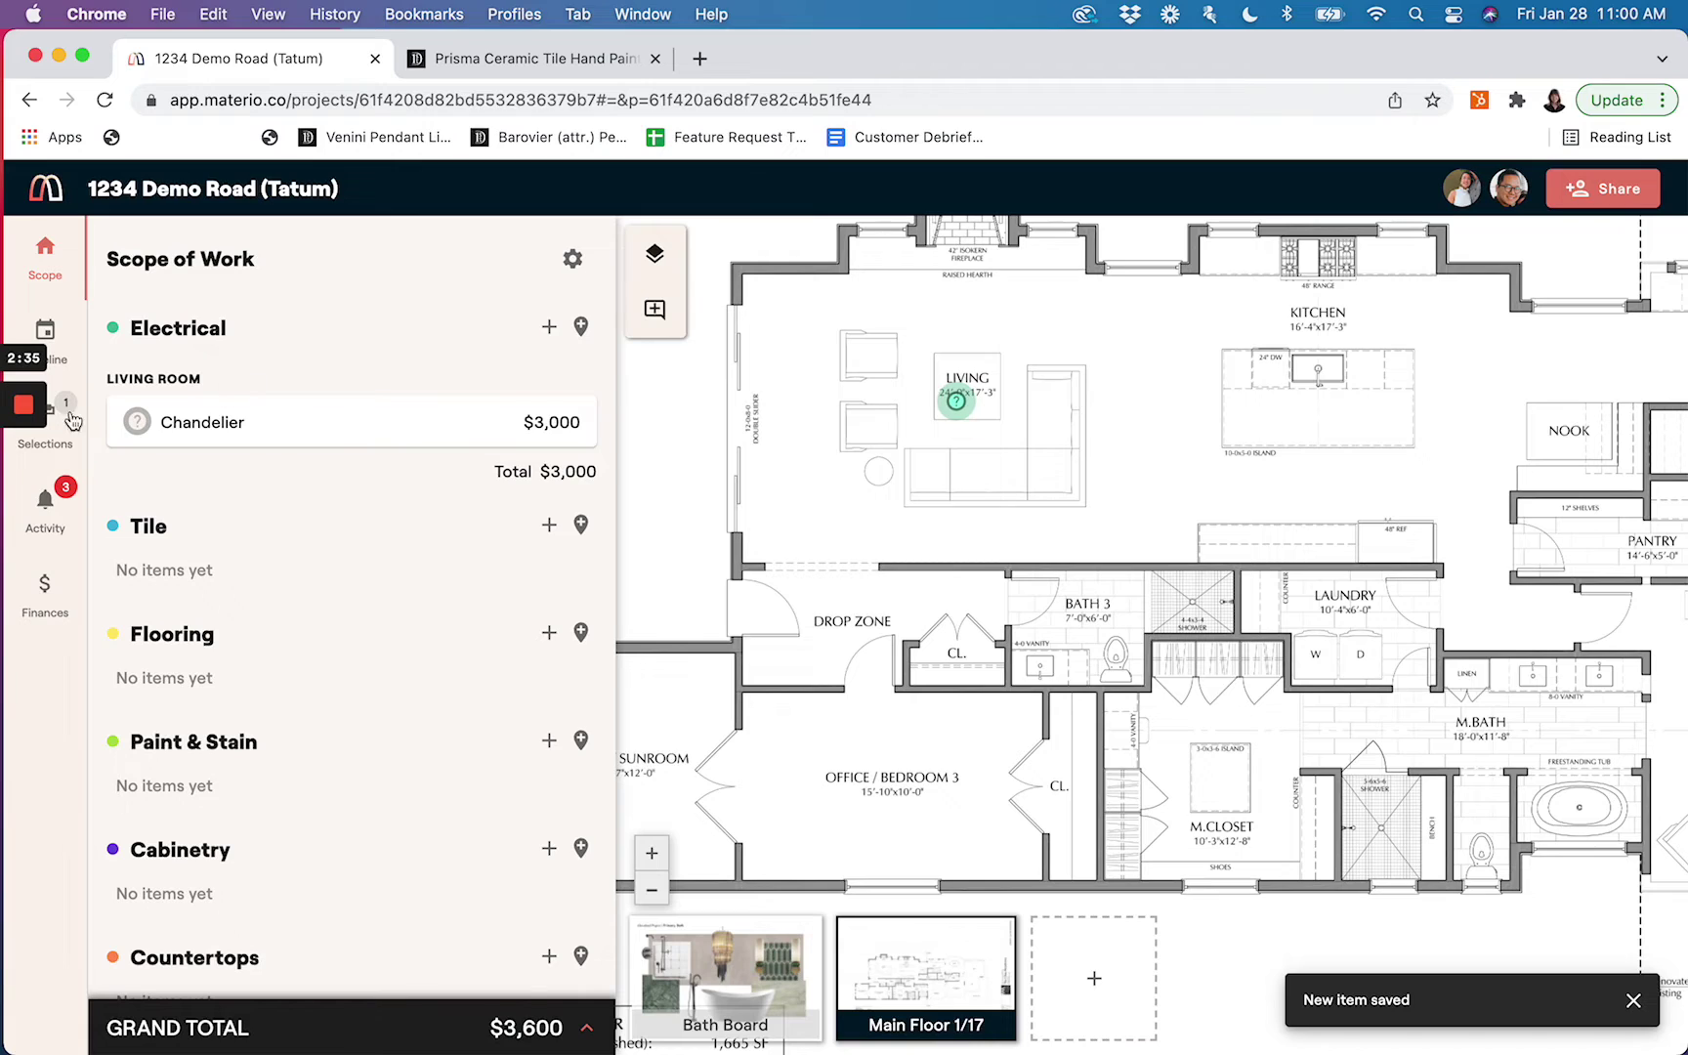
Preview the Chandelier marker, then open Selections and start adding an option to the Chandelier
left_click(960, 403)
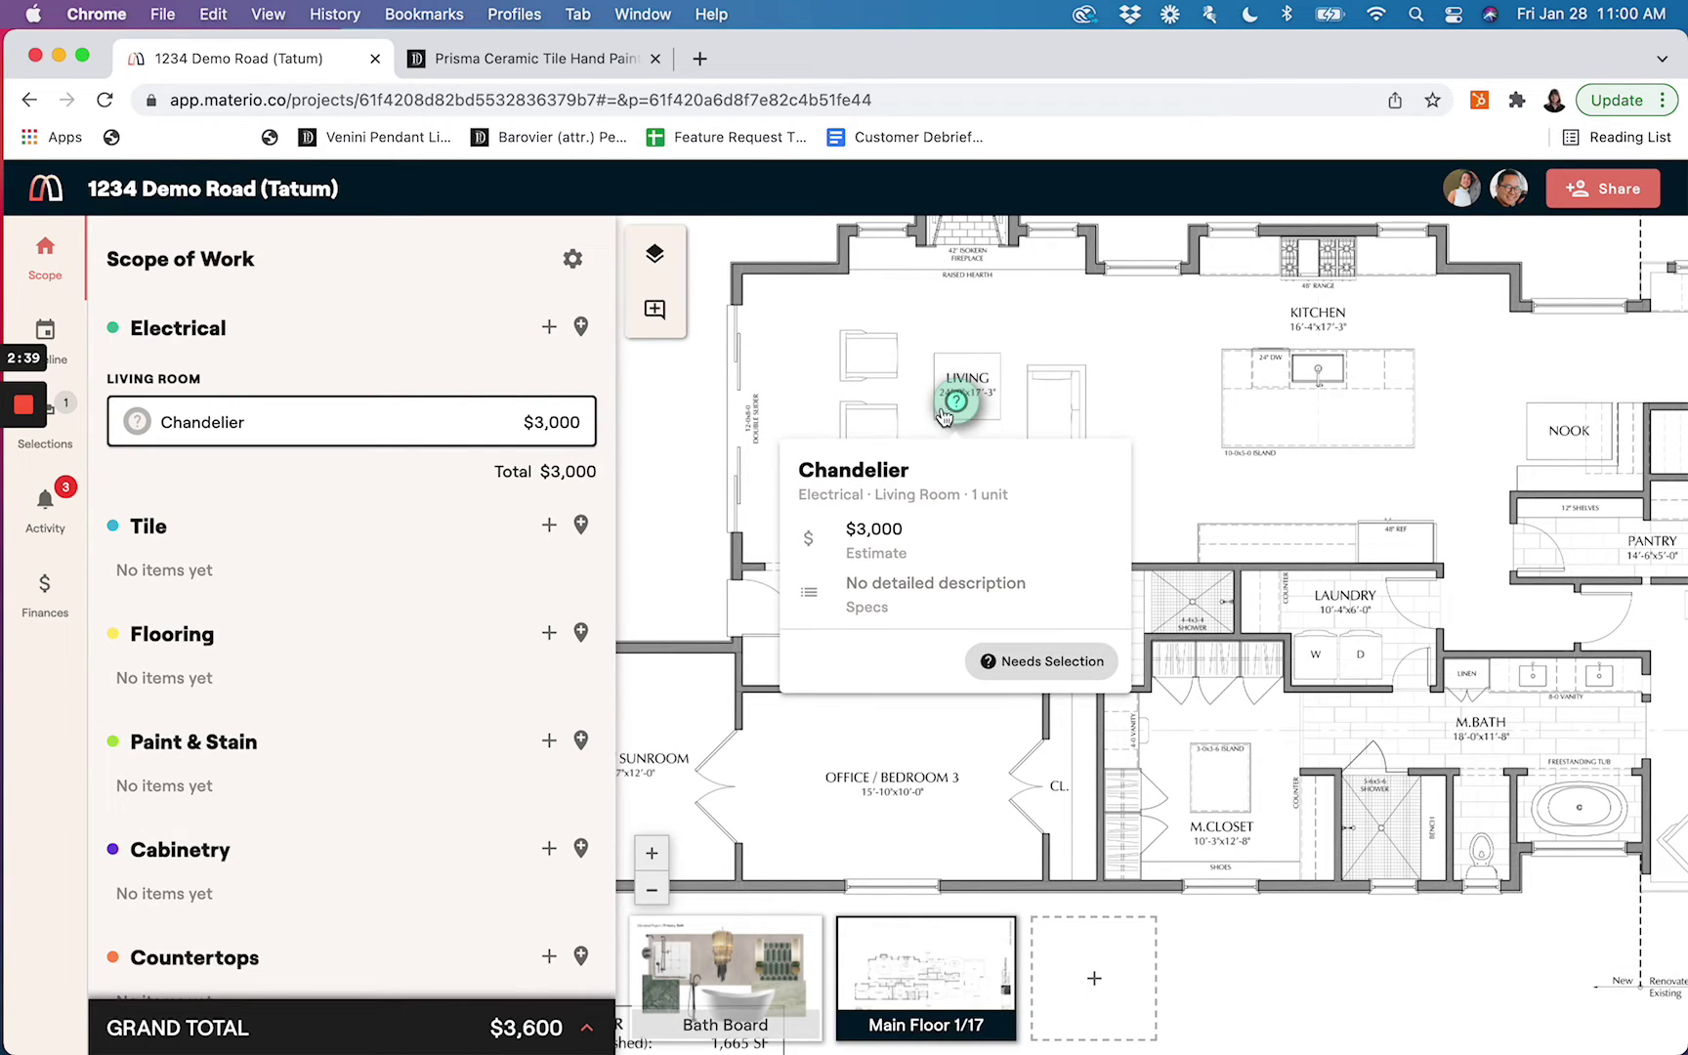
left_click(74, 441)
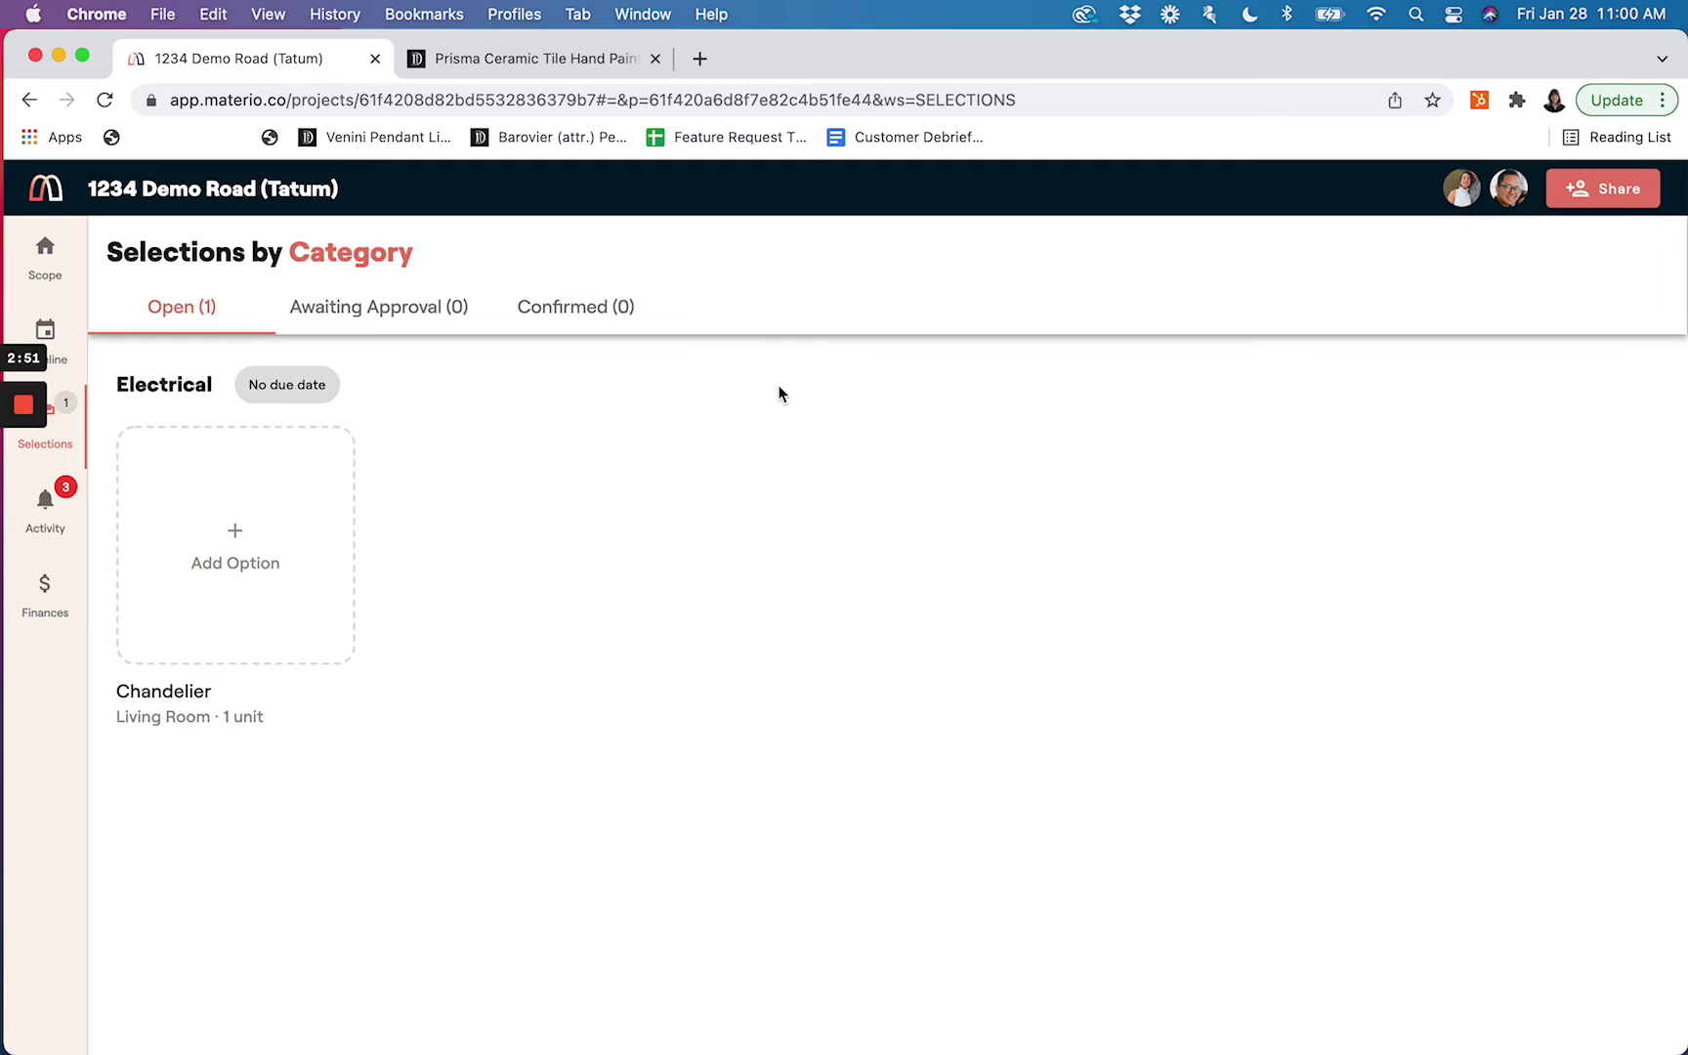
left_click(264, 574)
Add the Adele Four Tier Waterfall and Piaf Grande library chandeliers as options, then return to Scope
left_click(245, 586)
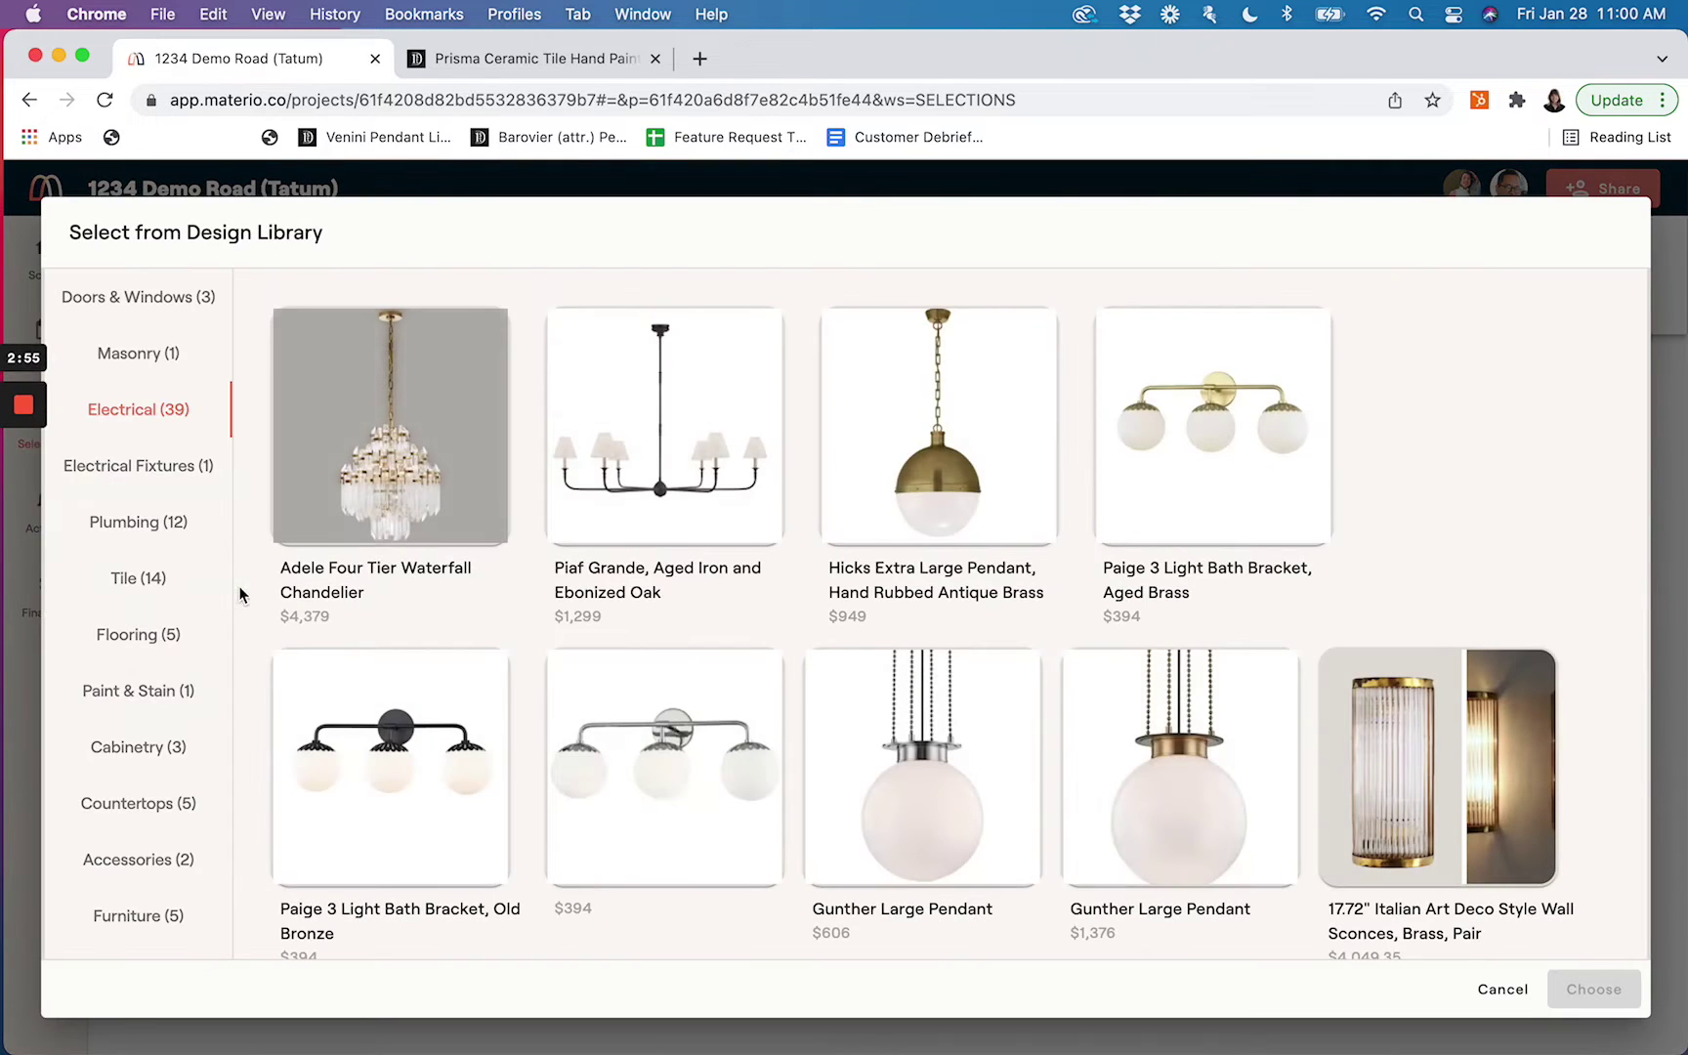
left_click(414, 481)
left_click(655, 485)
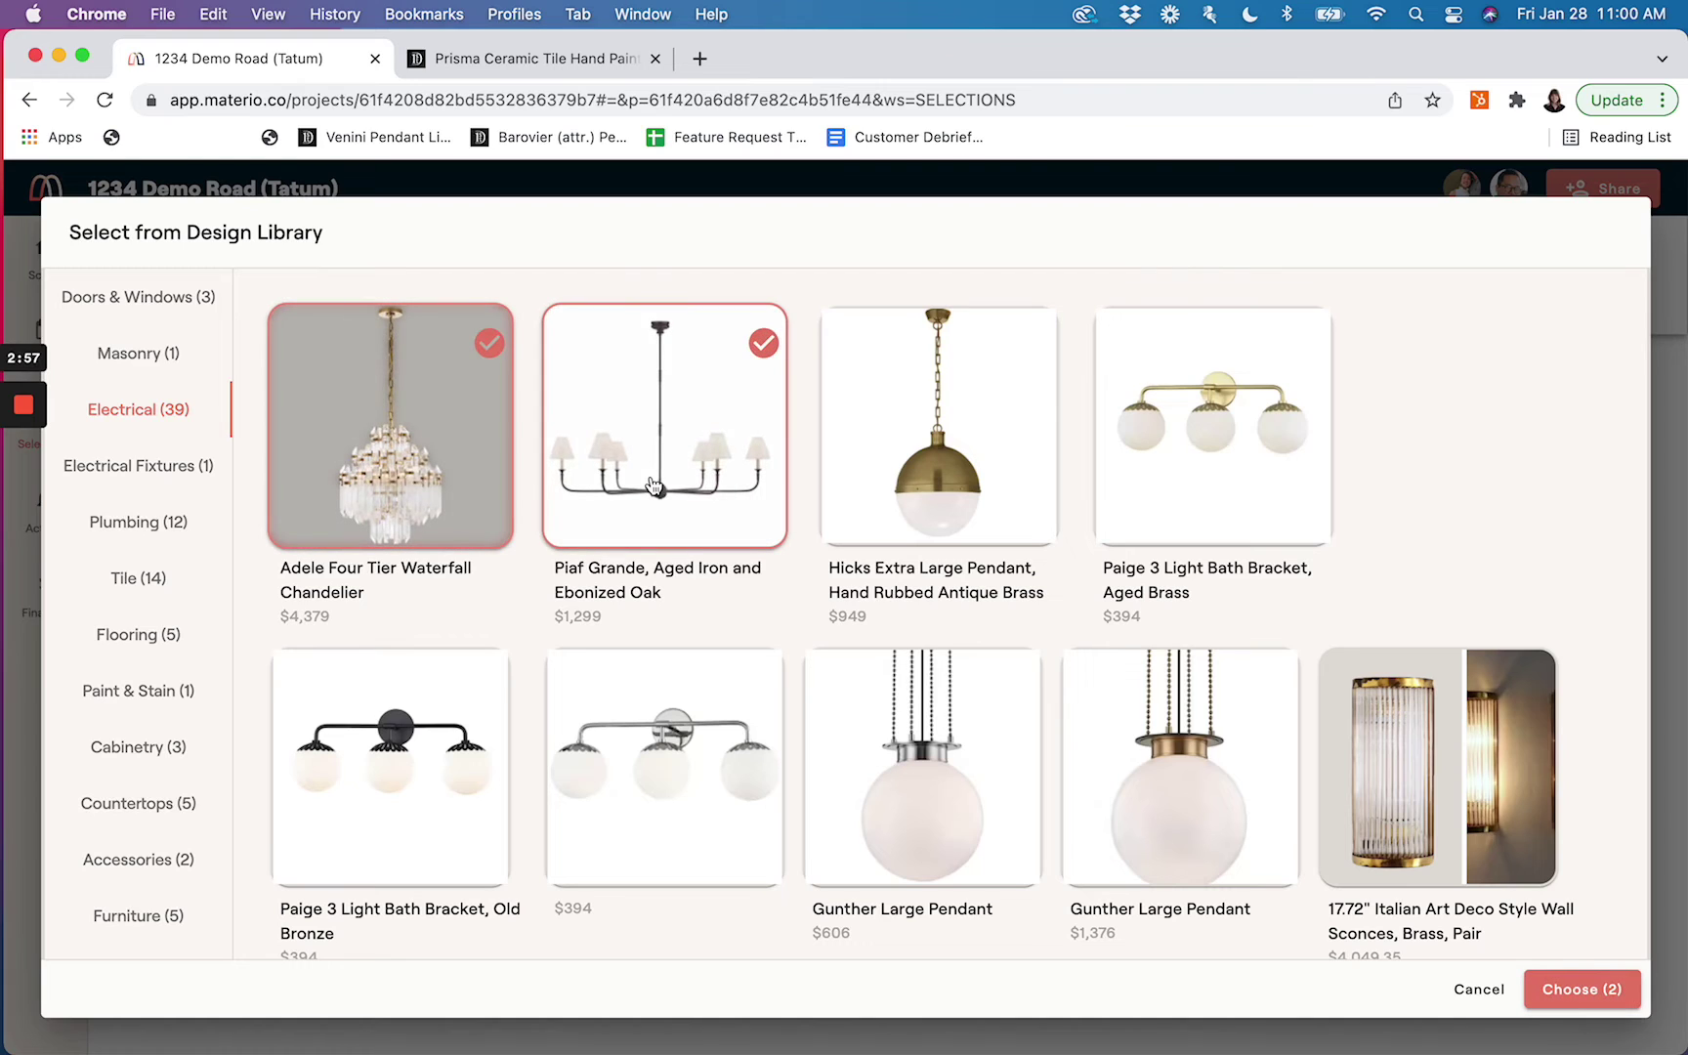
left_click(1569, 990)
mouse_move(316, 630)
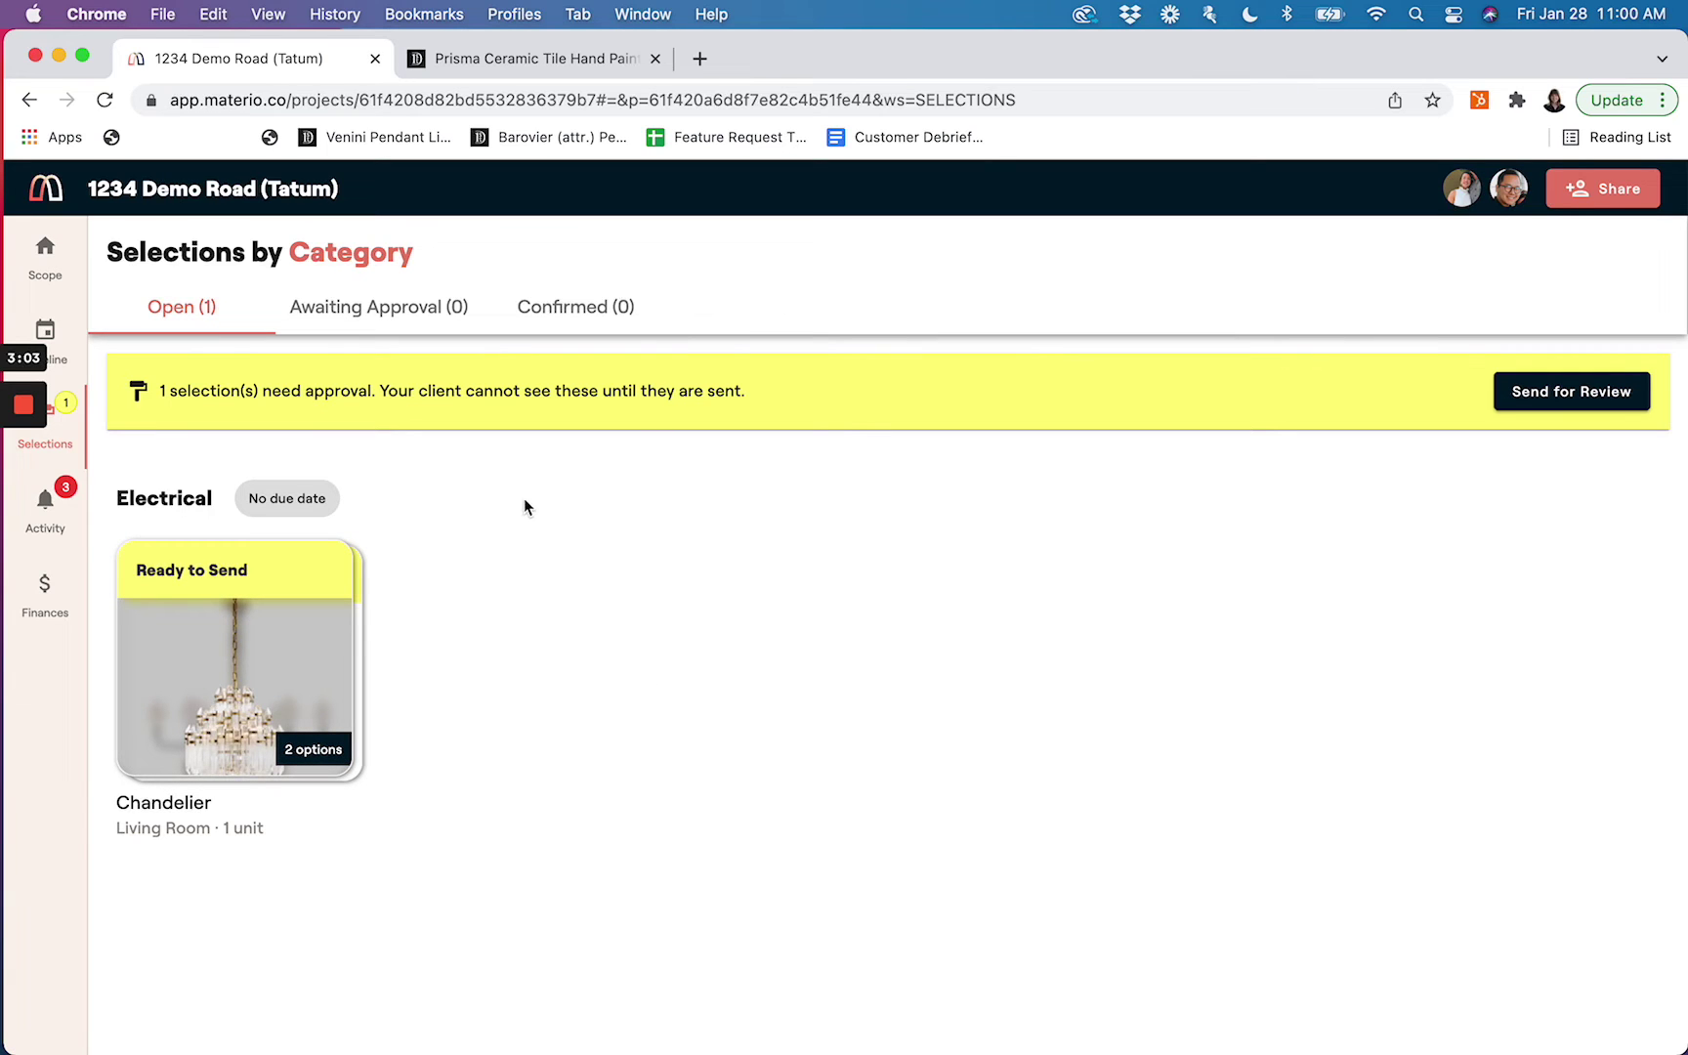
left_click(45, 256)
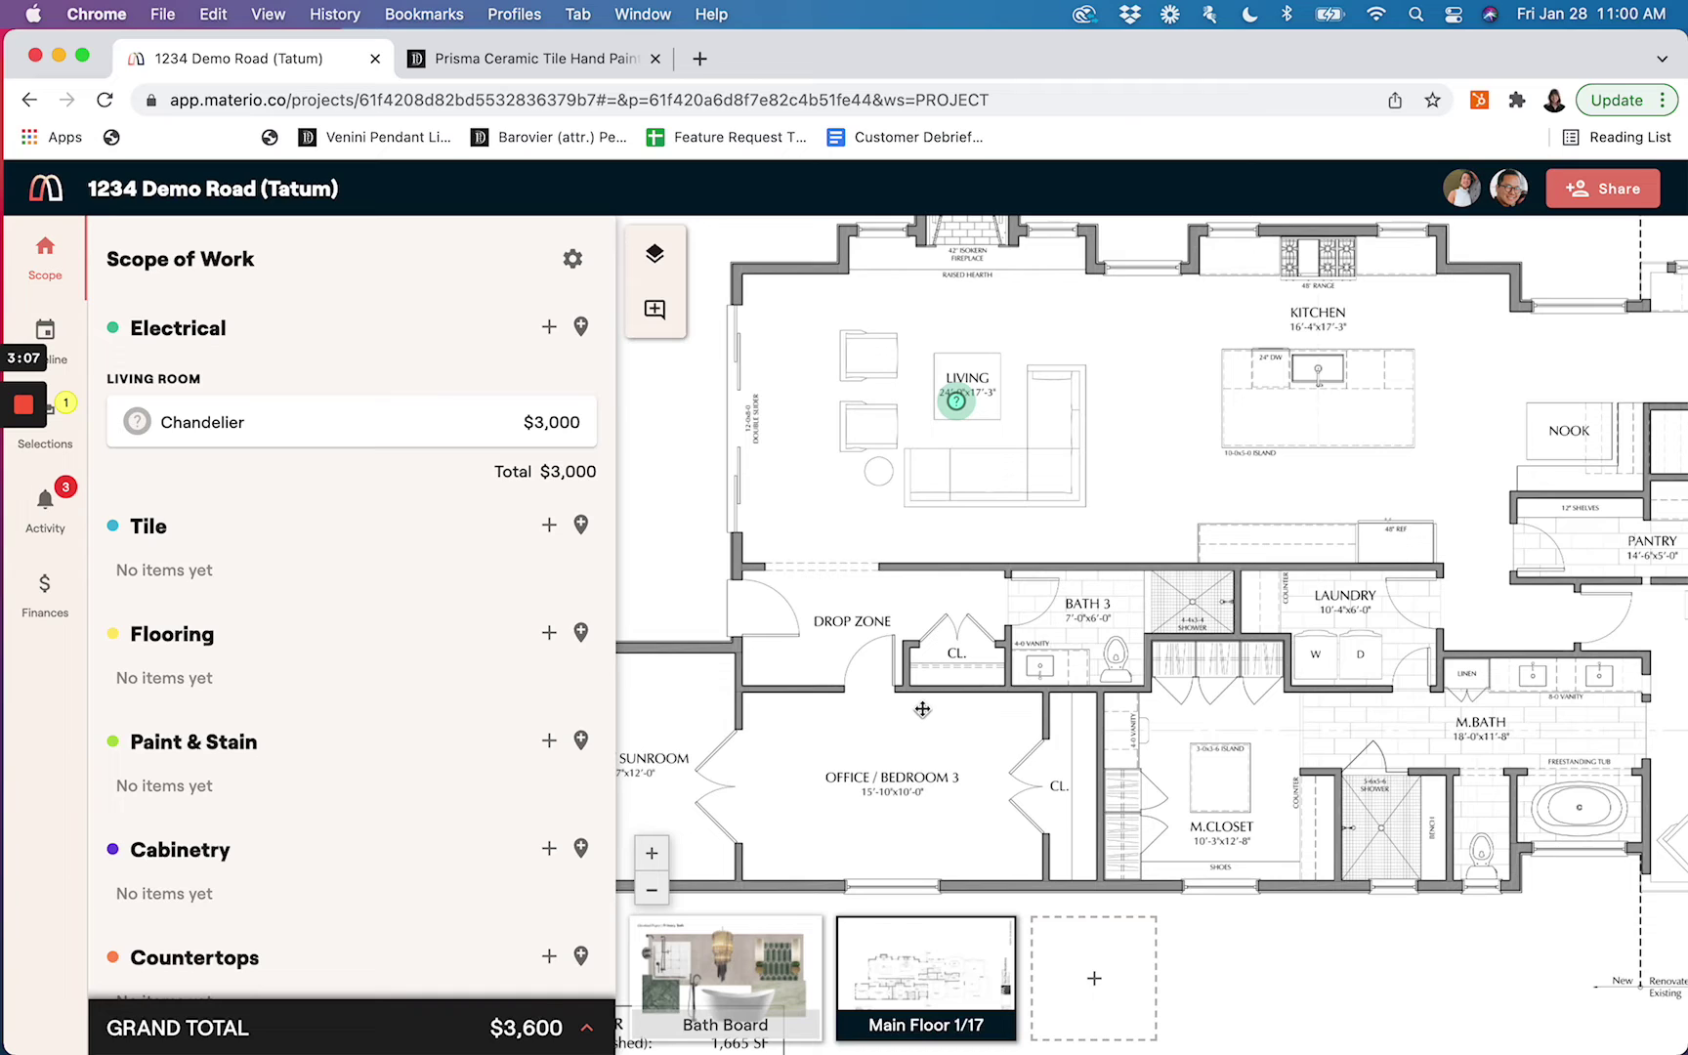
scroll(298, 582, "down", 5)
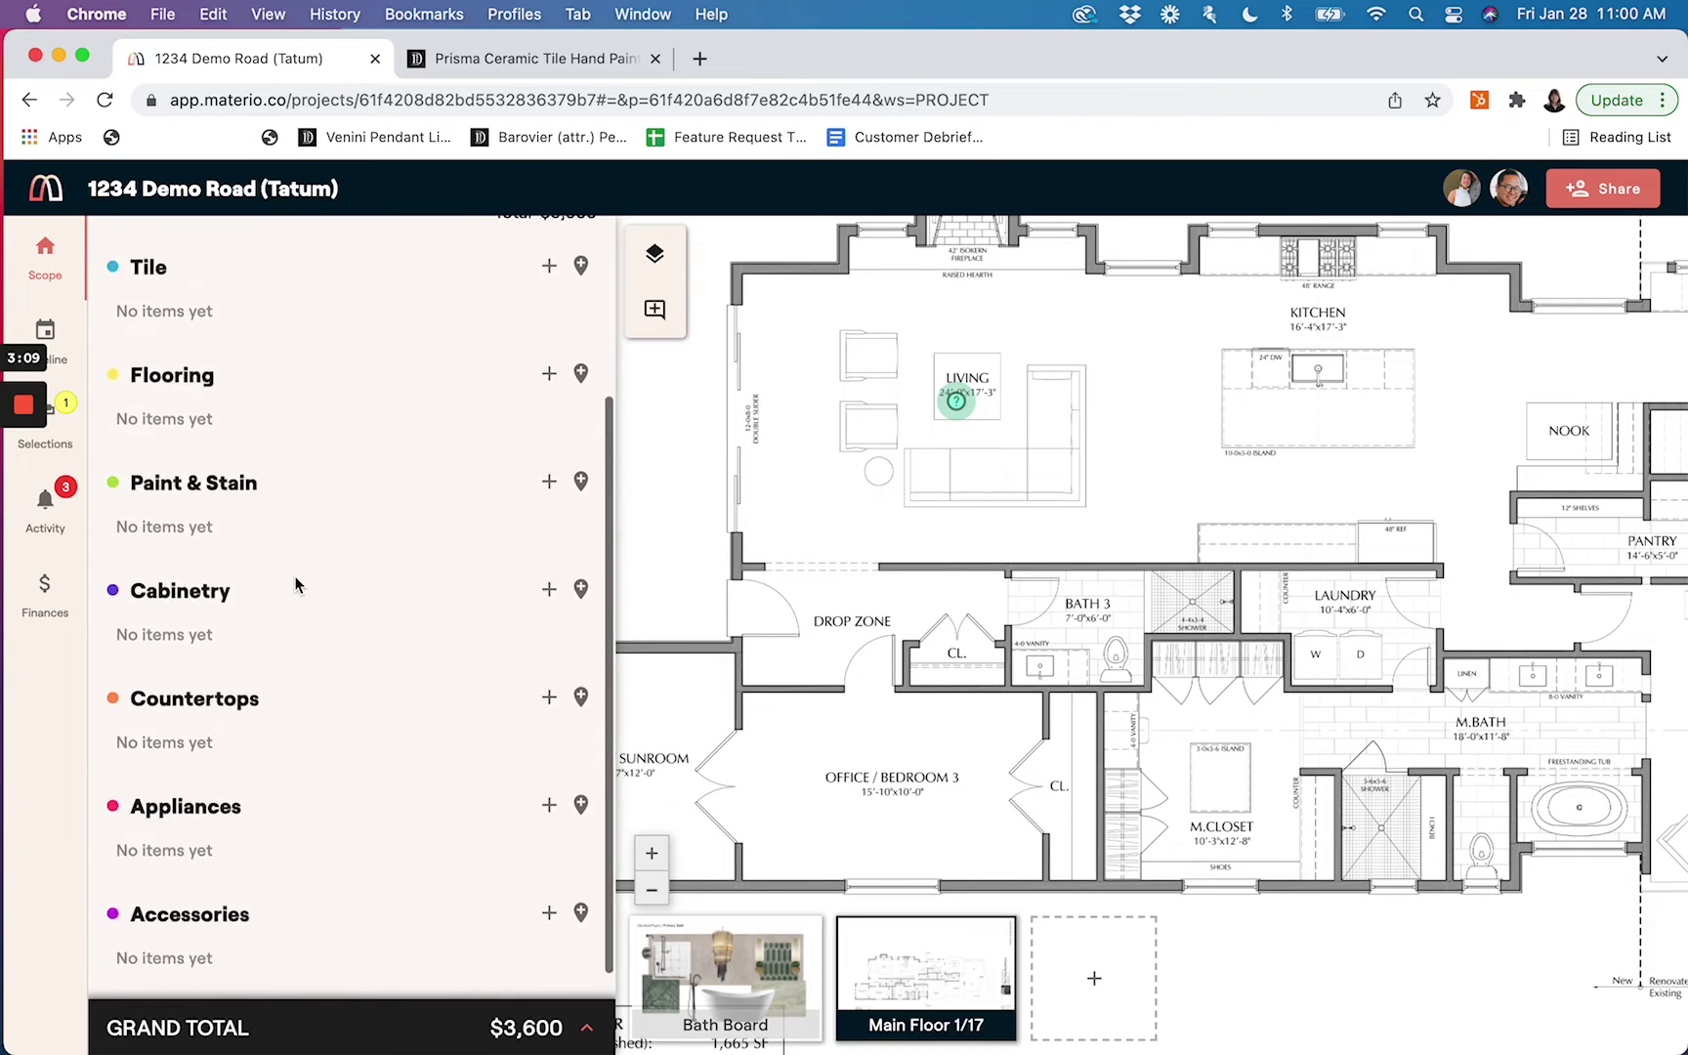
scroll(298, 584, "up", 3)
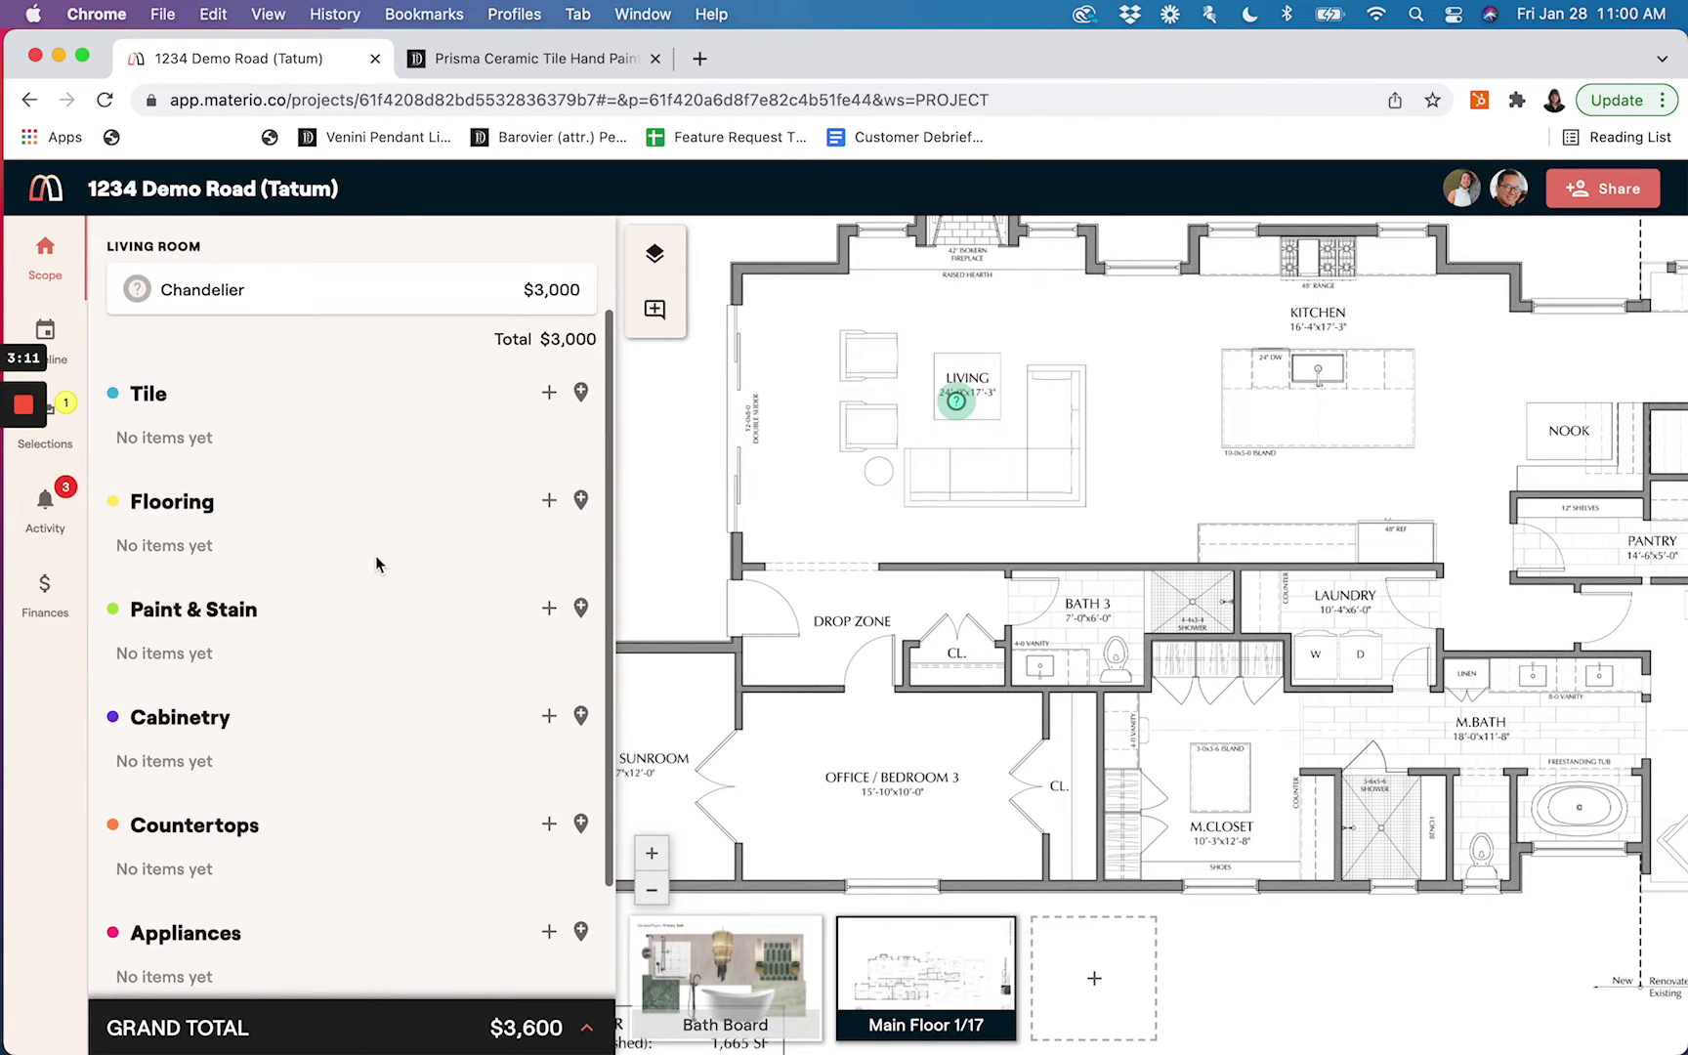
left_click(546, 394)
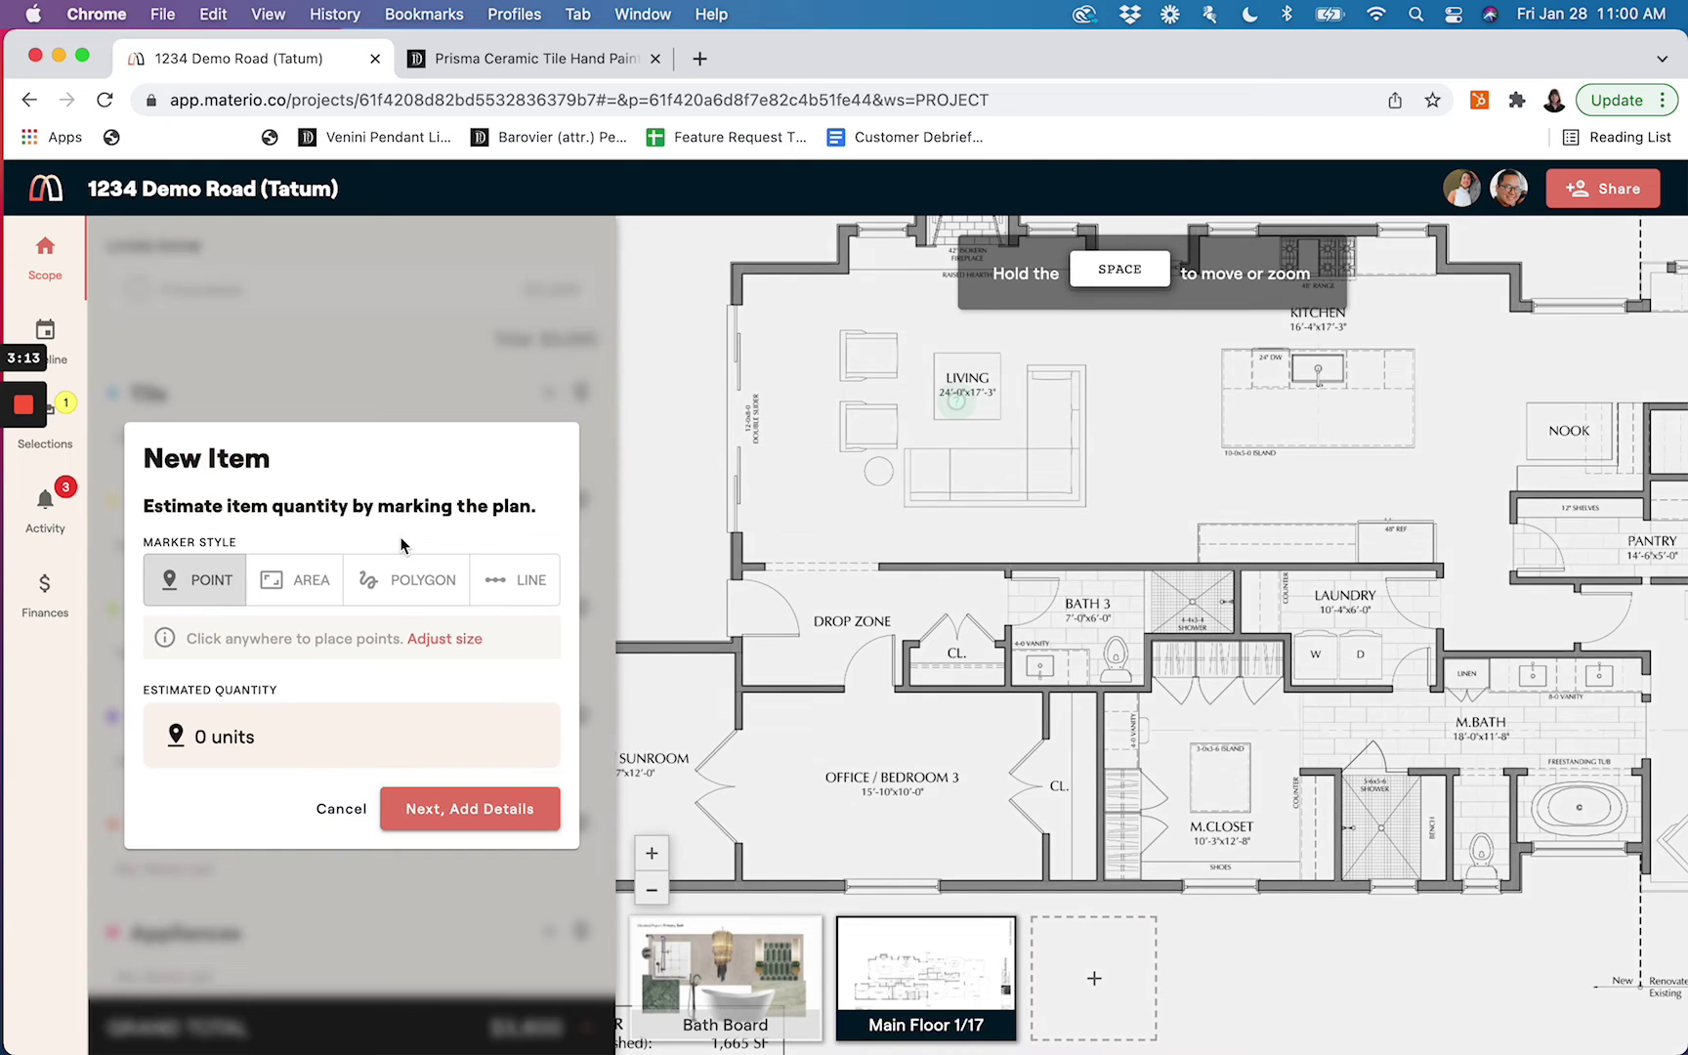
left_click(306, 580)
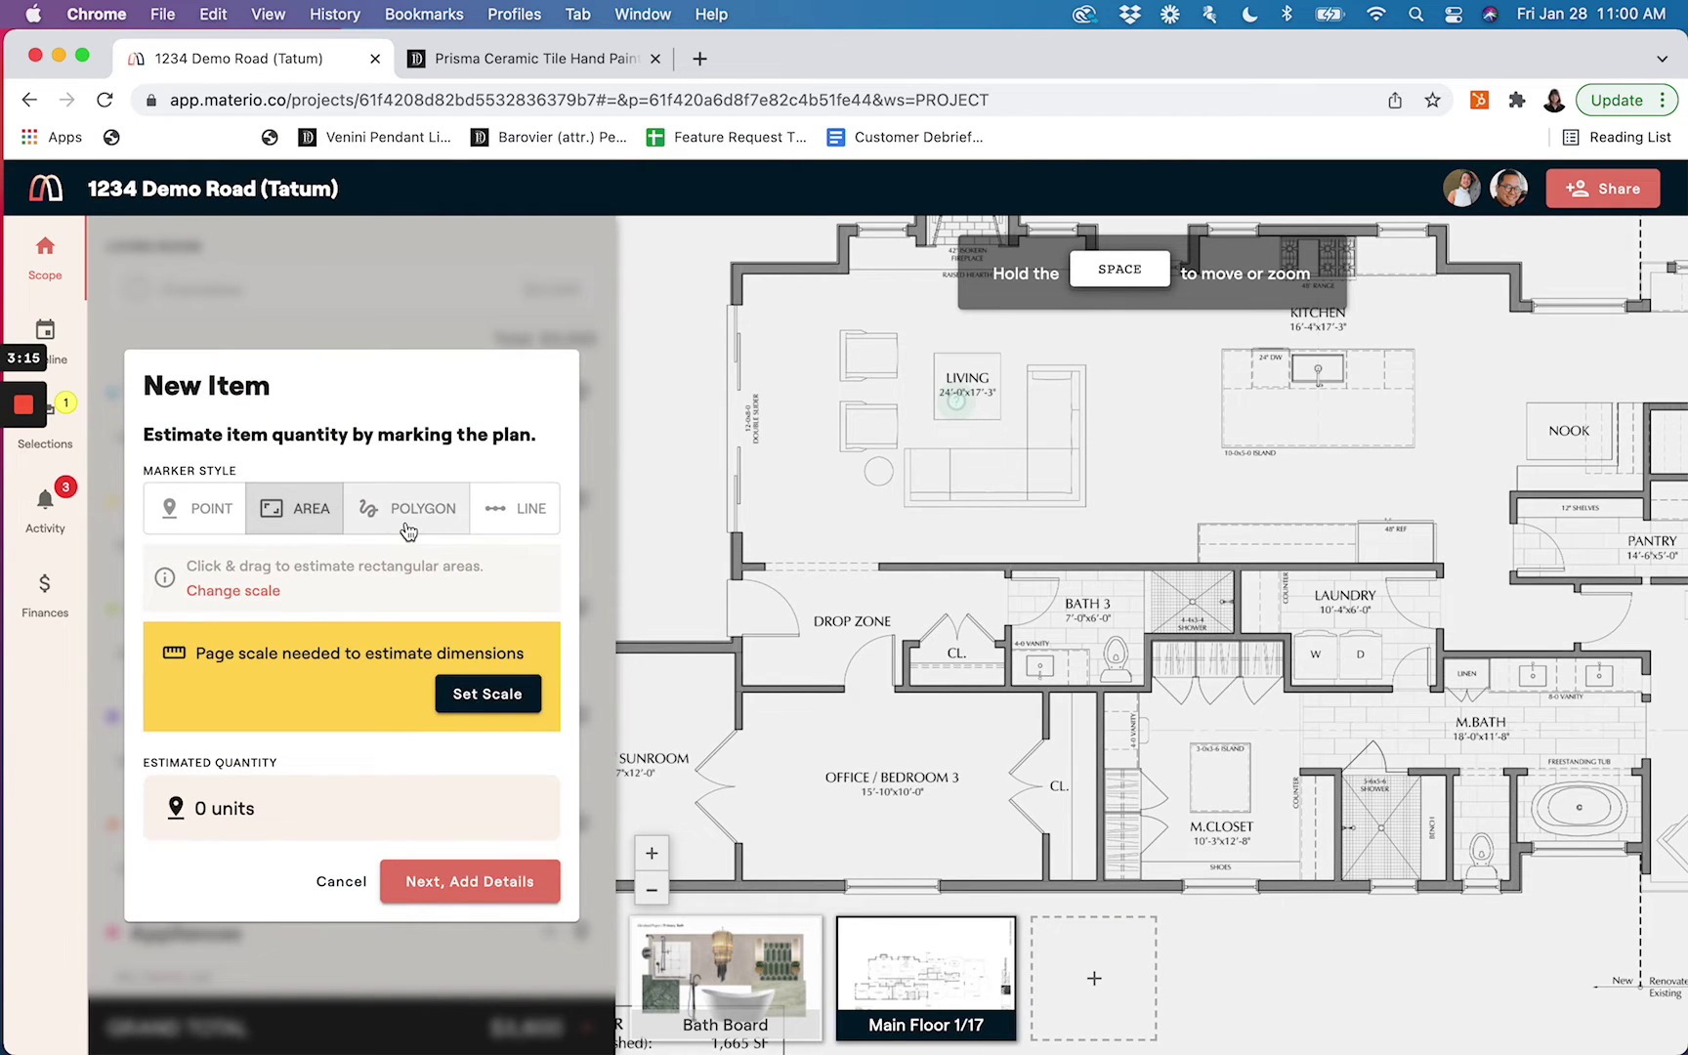
left_click(409, 529)
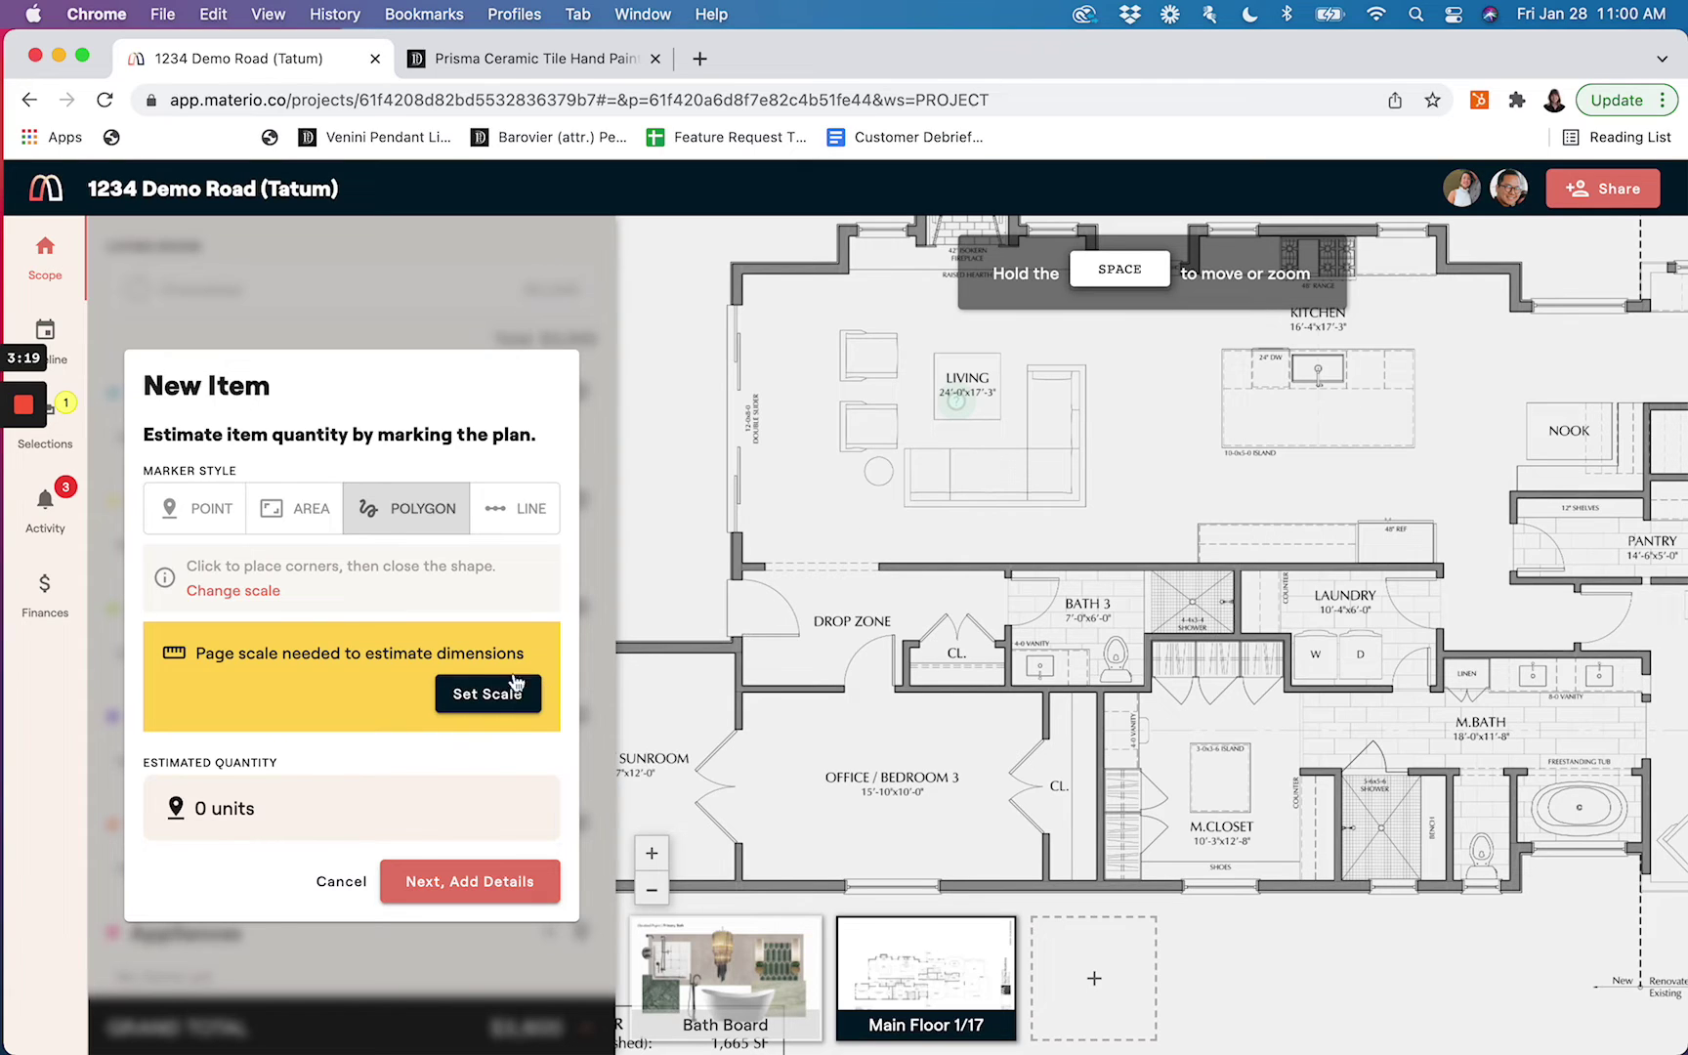
left_click(537, 524)
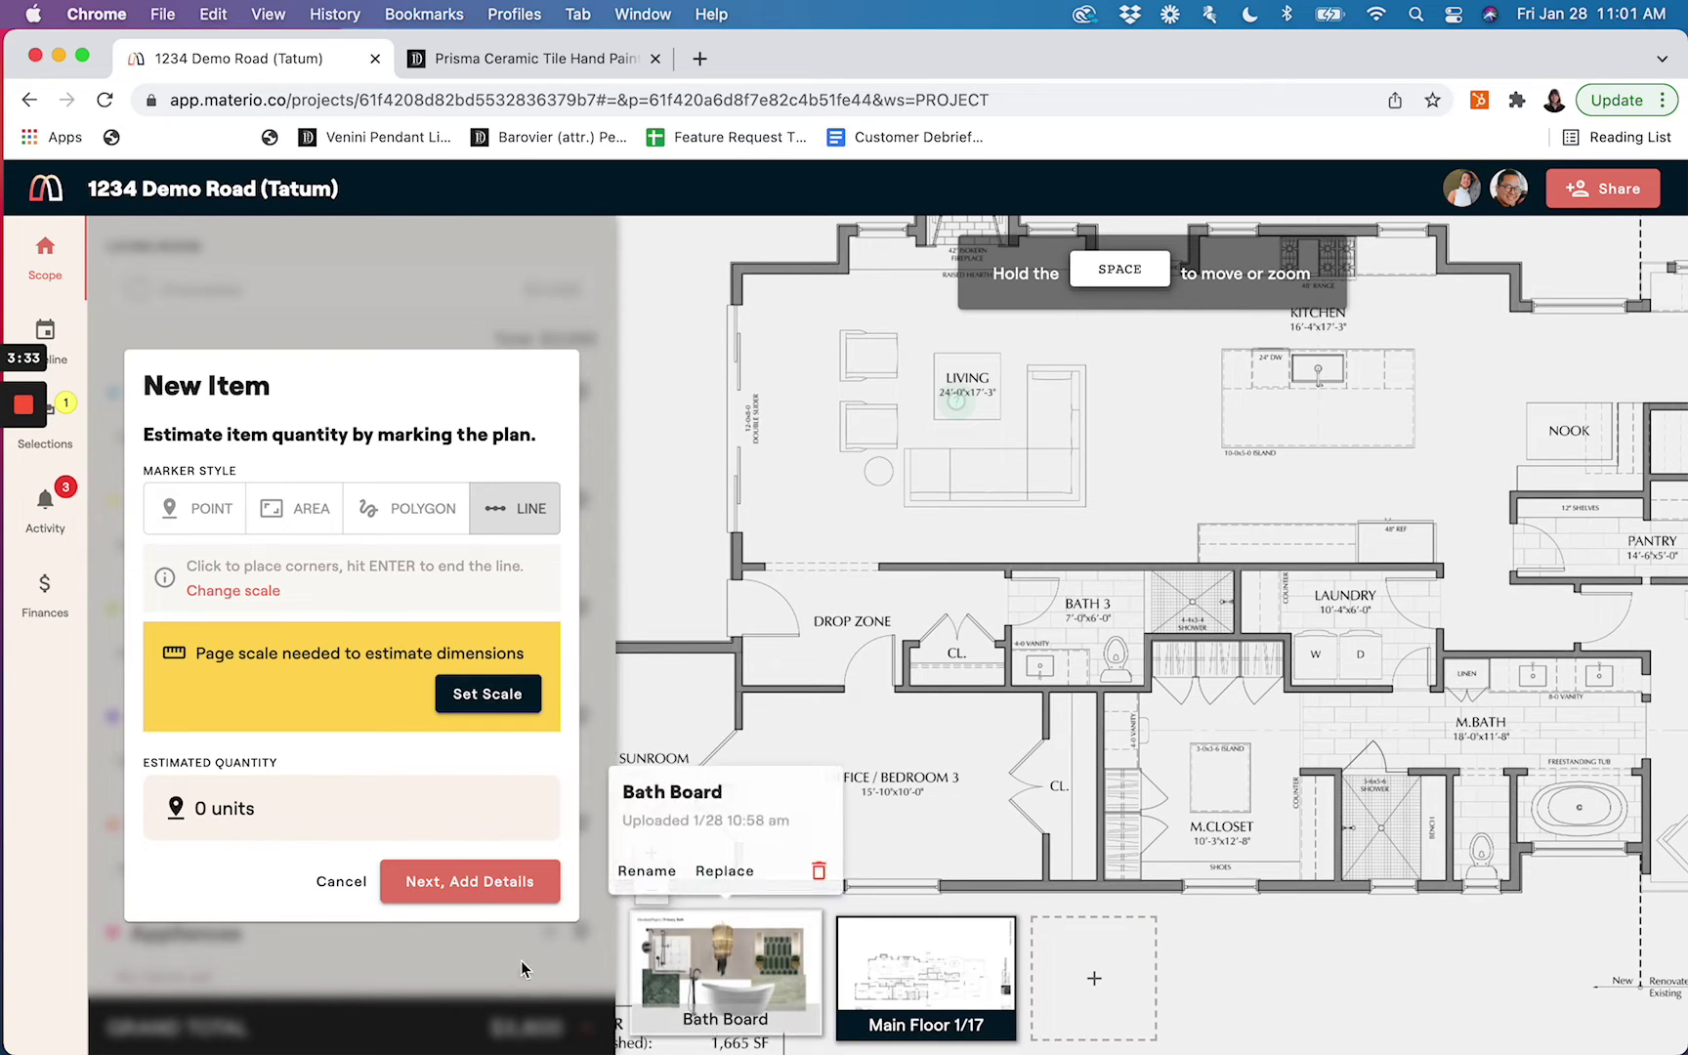
left_click(341, 883)
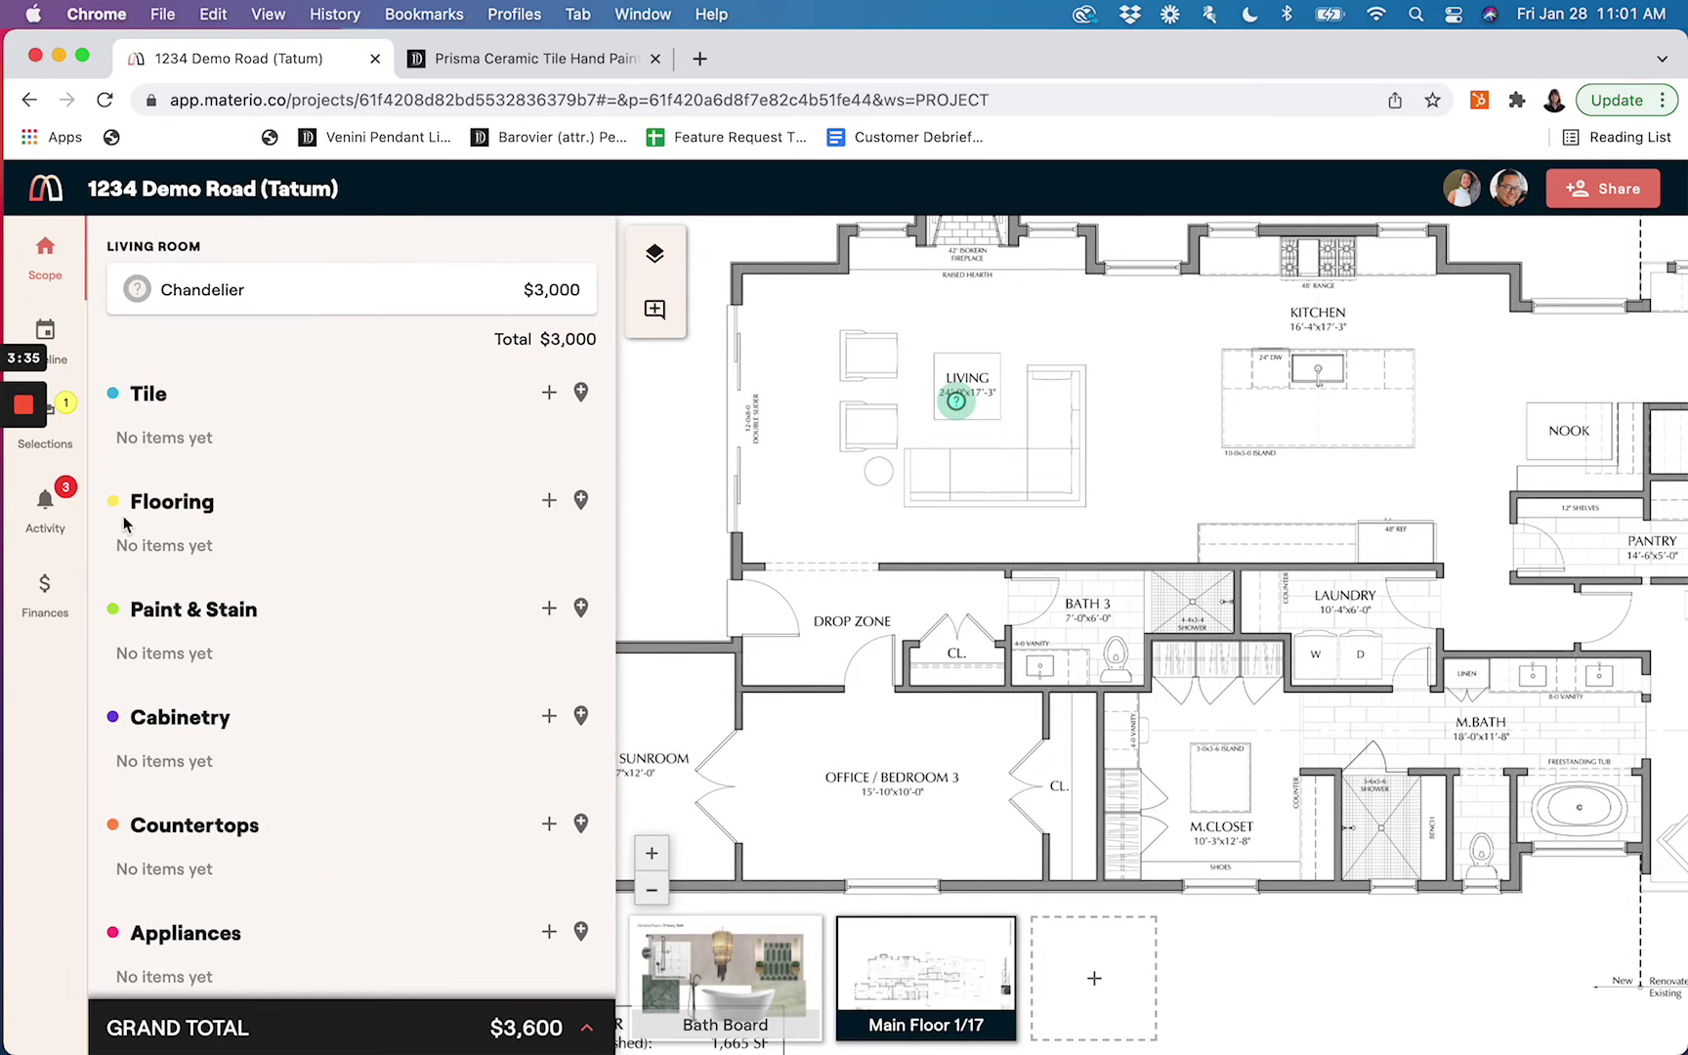
Remove the Profit fee from the project's fee settings, keeping Overhead
left_click(577, 1022)
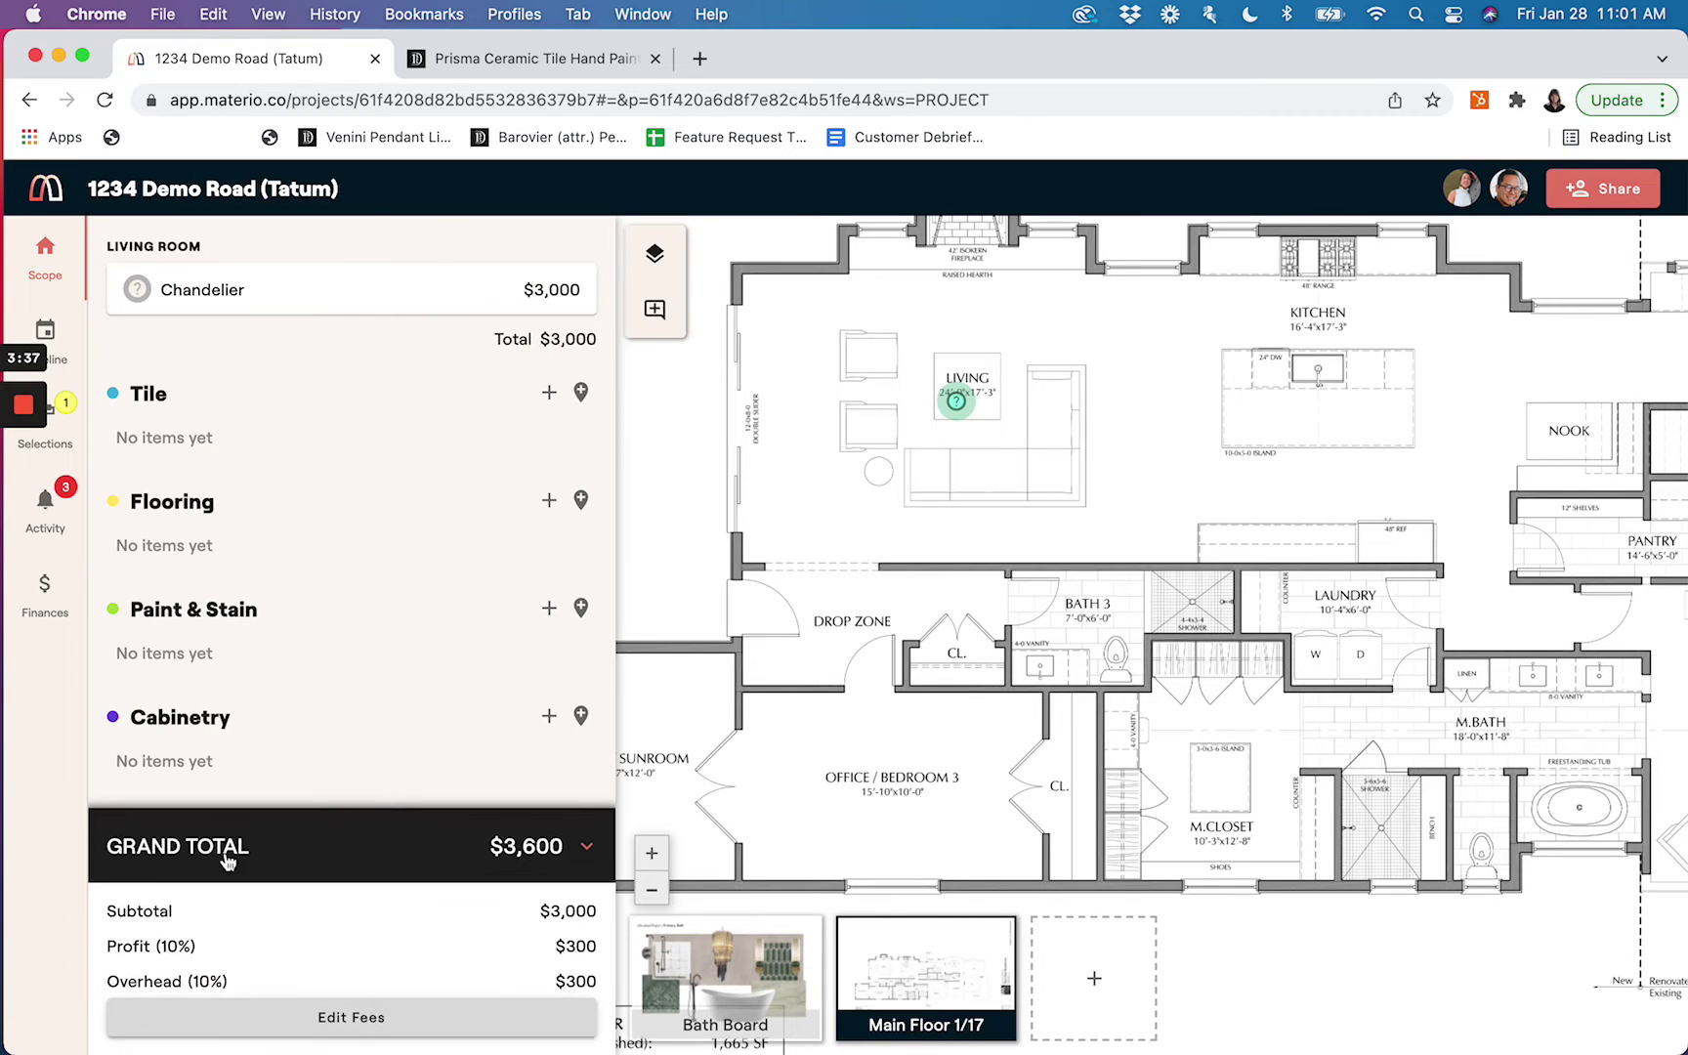
left_click(300, 1021)
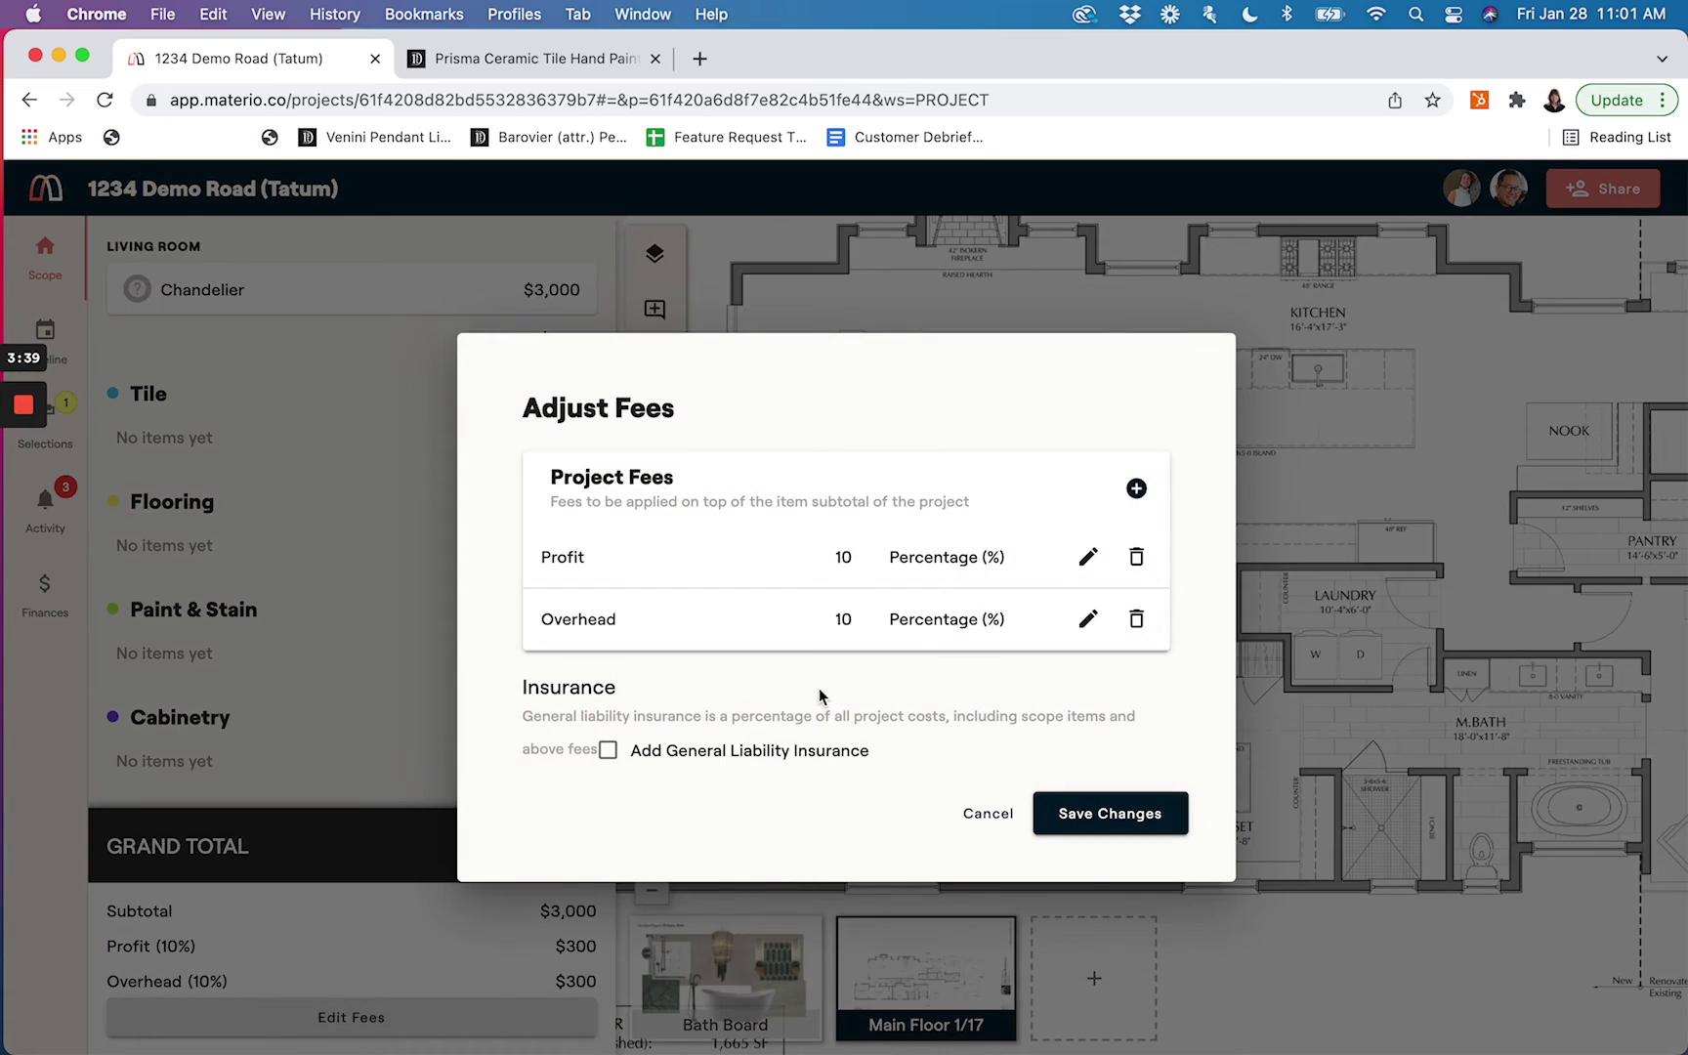
left_click(1137, 559)
left_click(1089, 558)
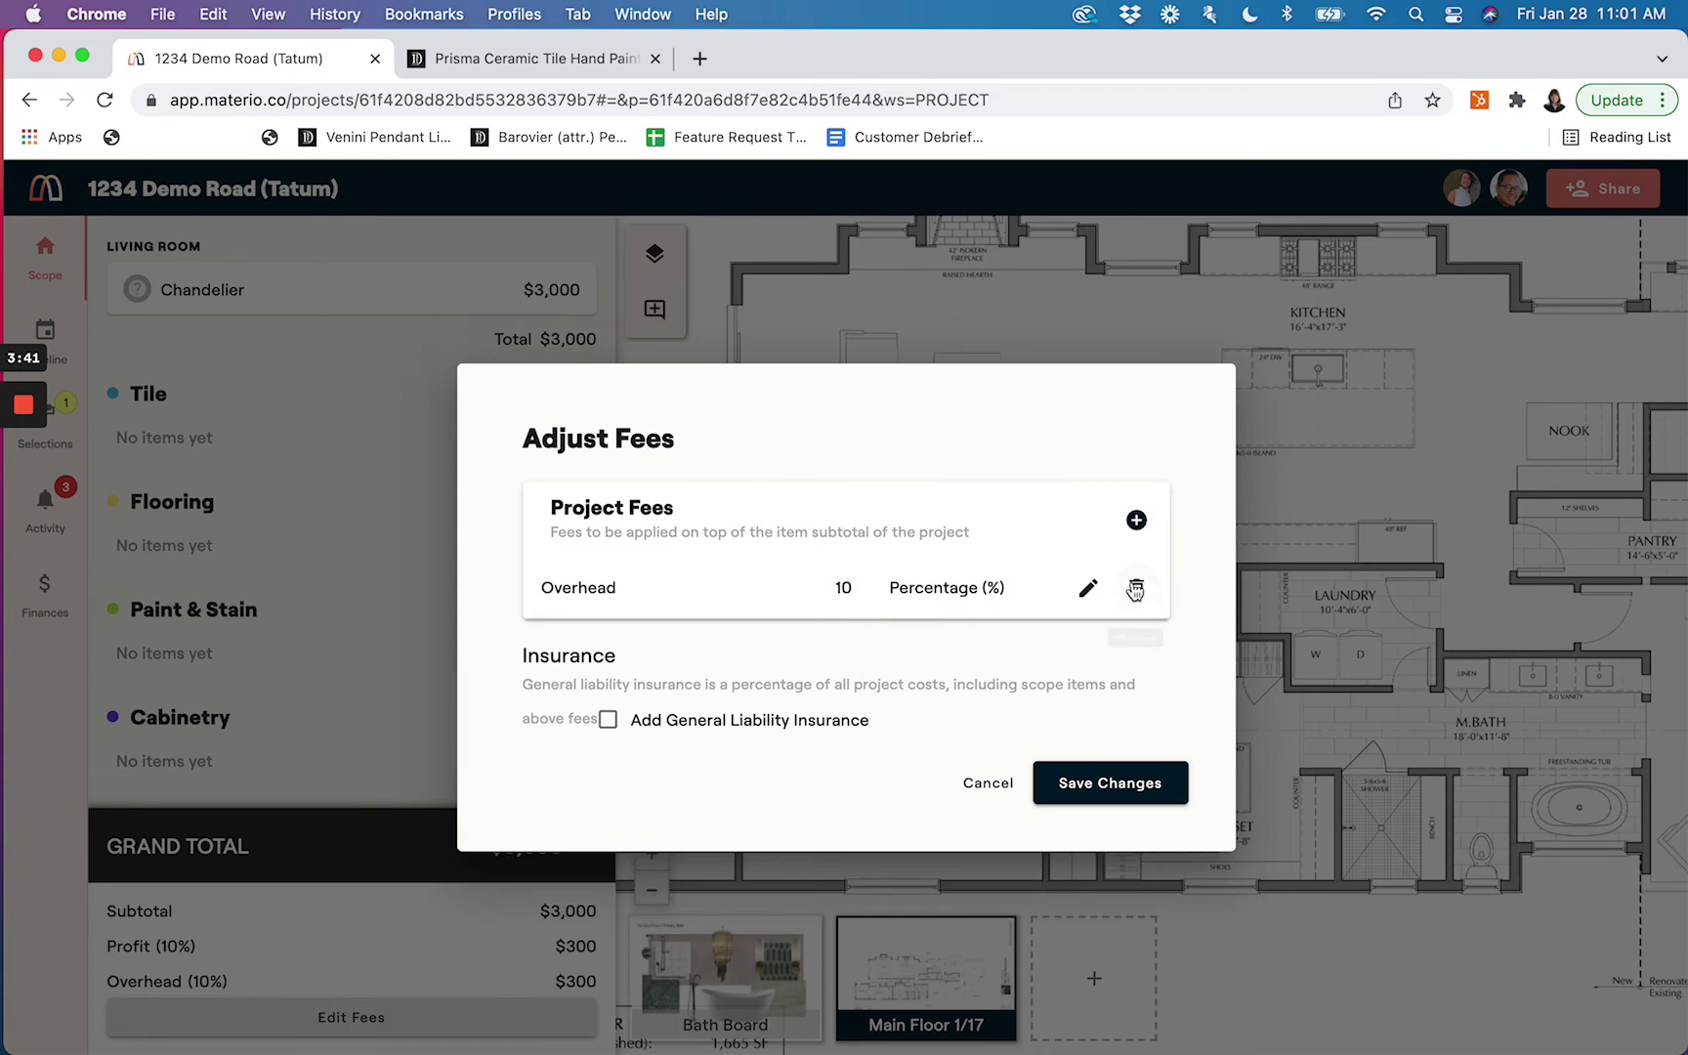
left_click(1136, 589)
left_click(1137, 587)
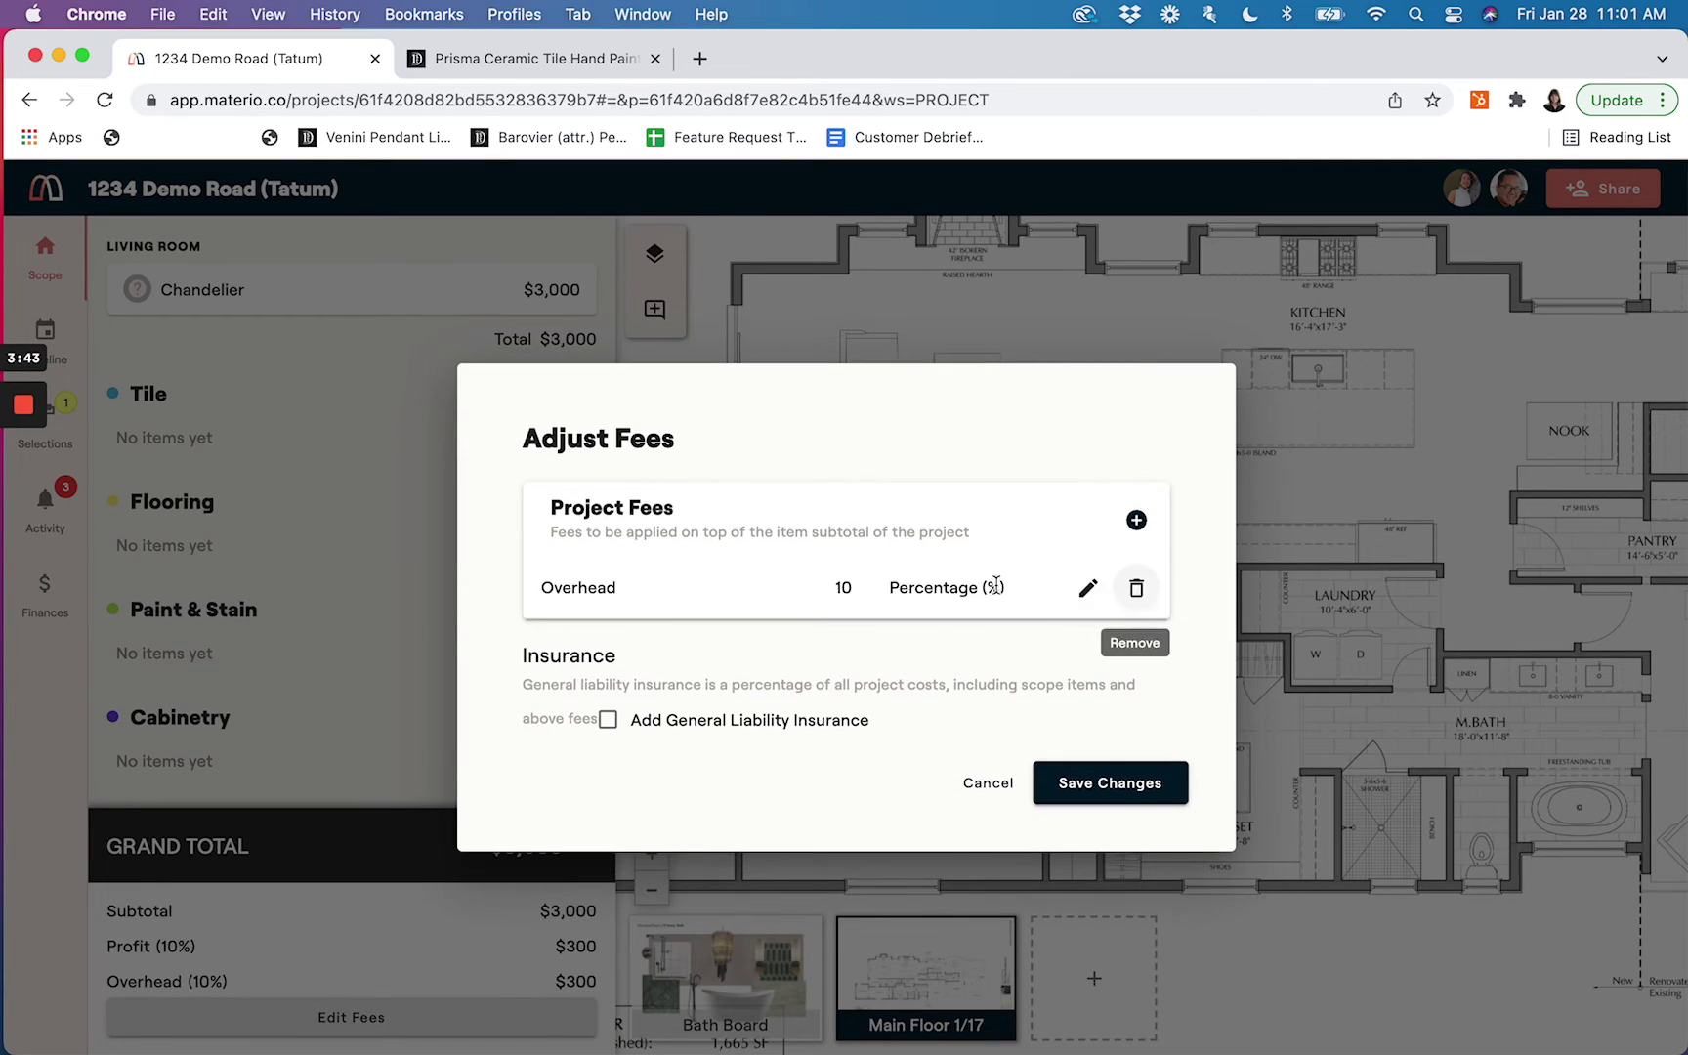
Rename the Overhead fee to Designer Fee at 20 percent and save the fees
left_click(1088, 588)
double_click(671, 588)
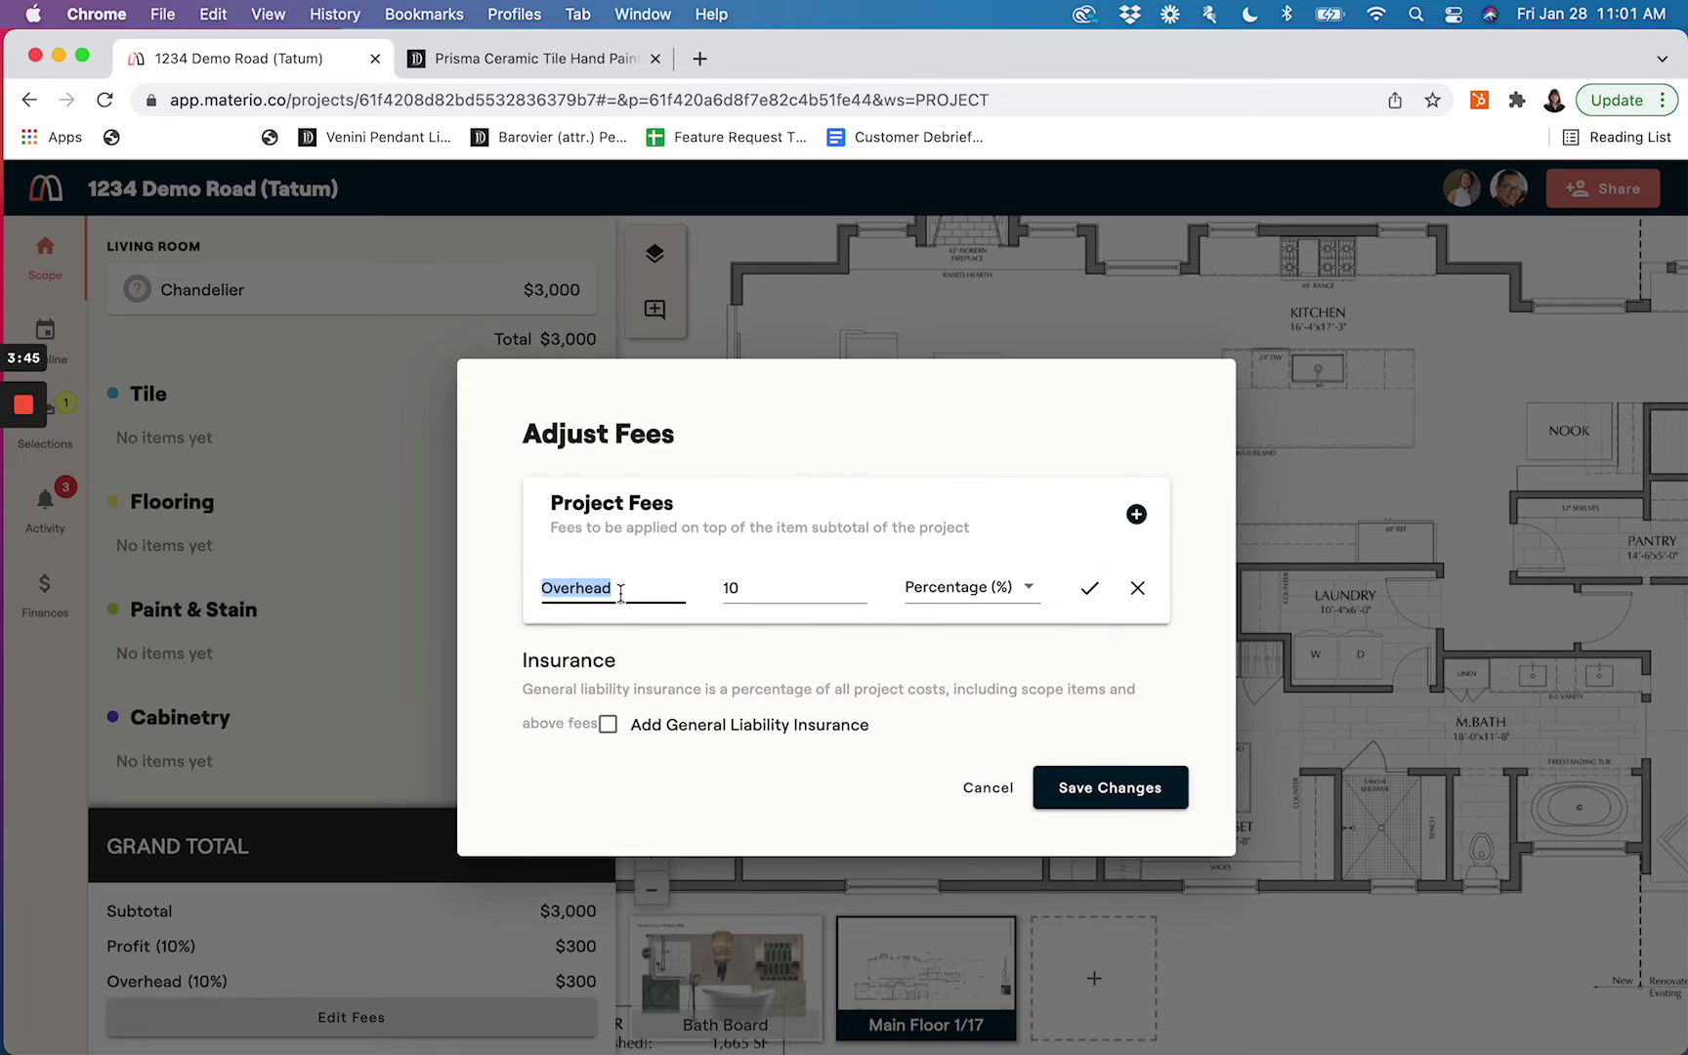
type("Designer Fee")
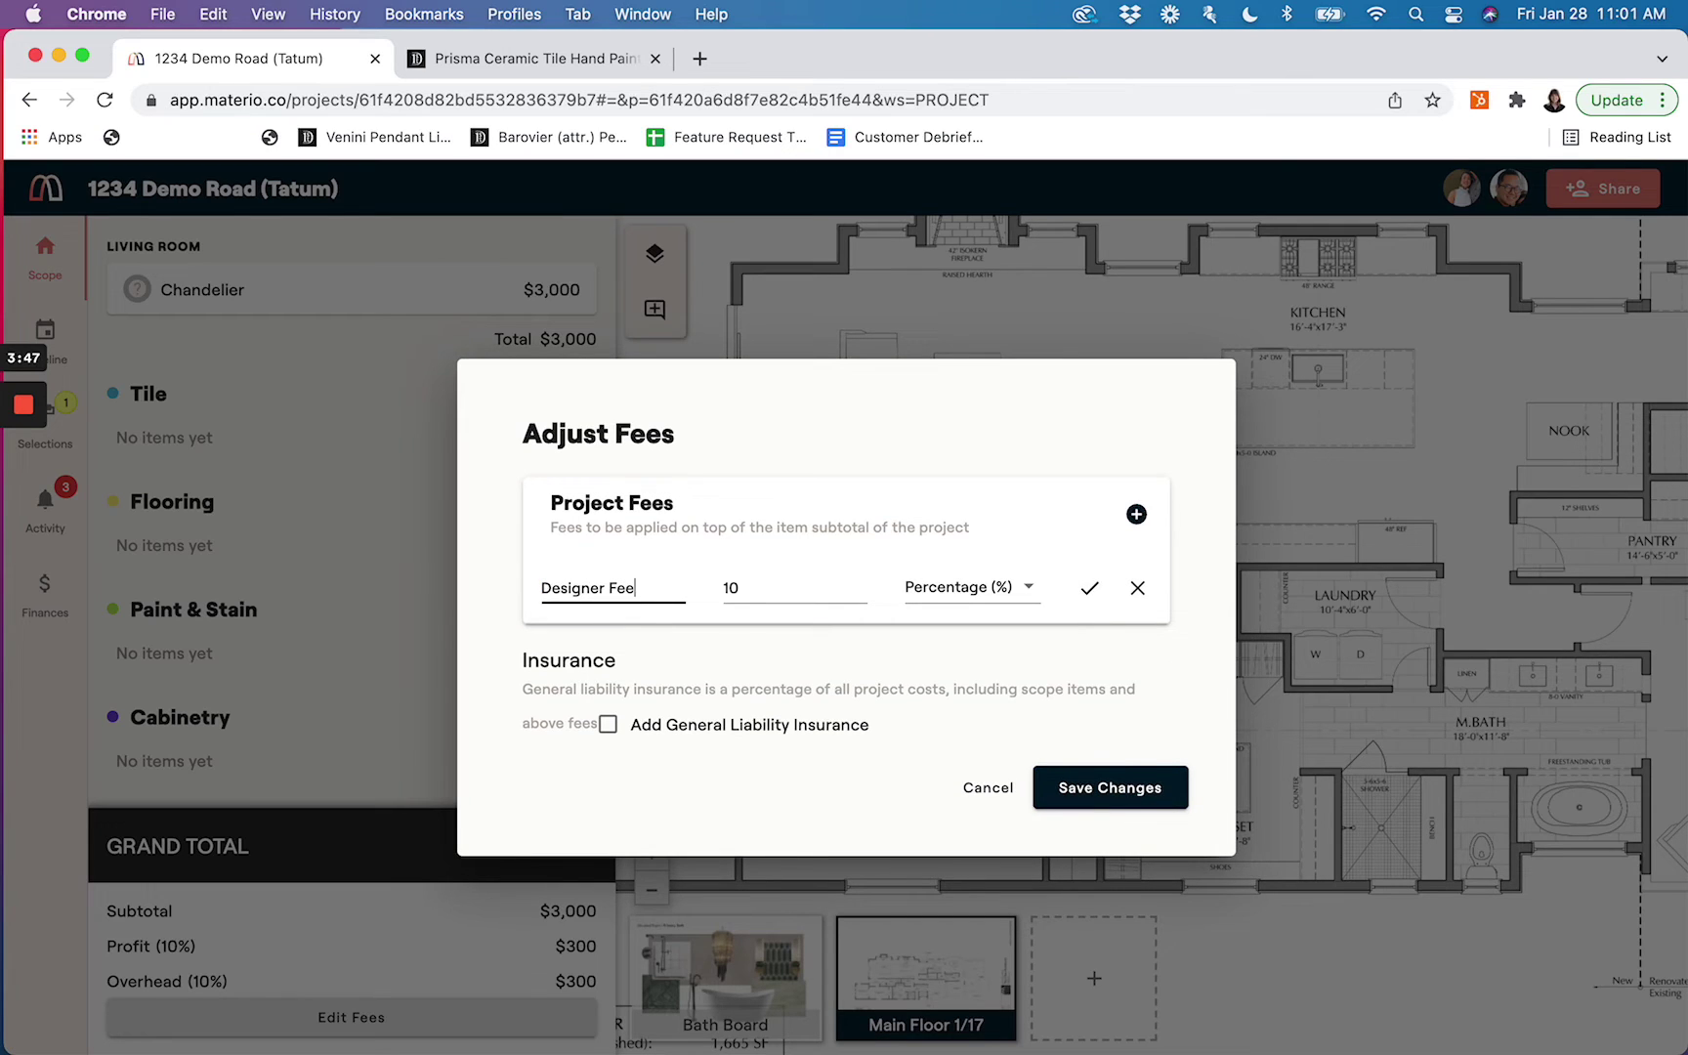
left_click(784, 582)
key("BackSpace")
key("BackSpace")
type("20")
left_click(1090, 587)
left_click(1095, 786)
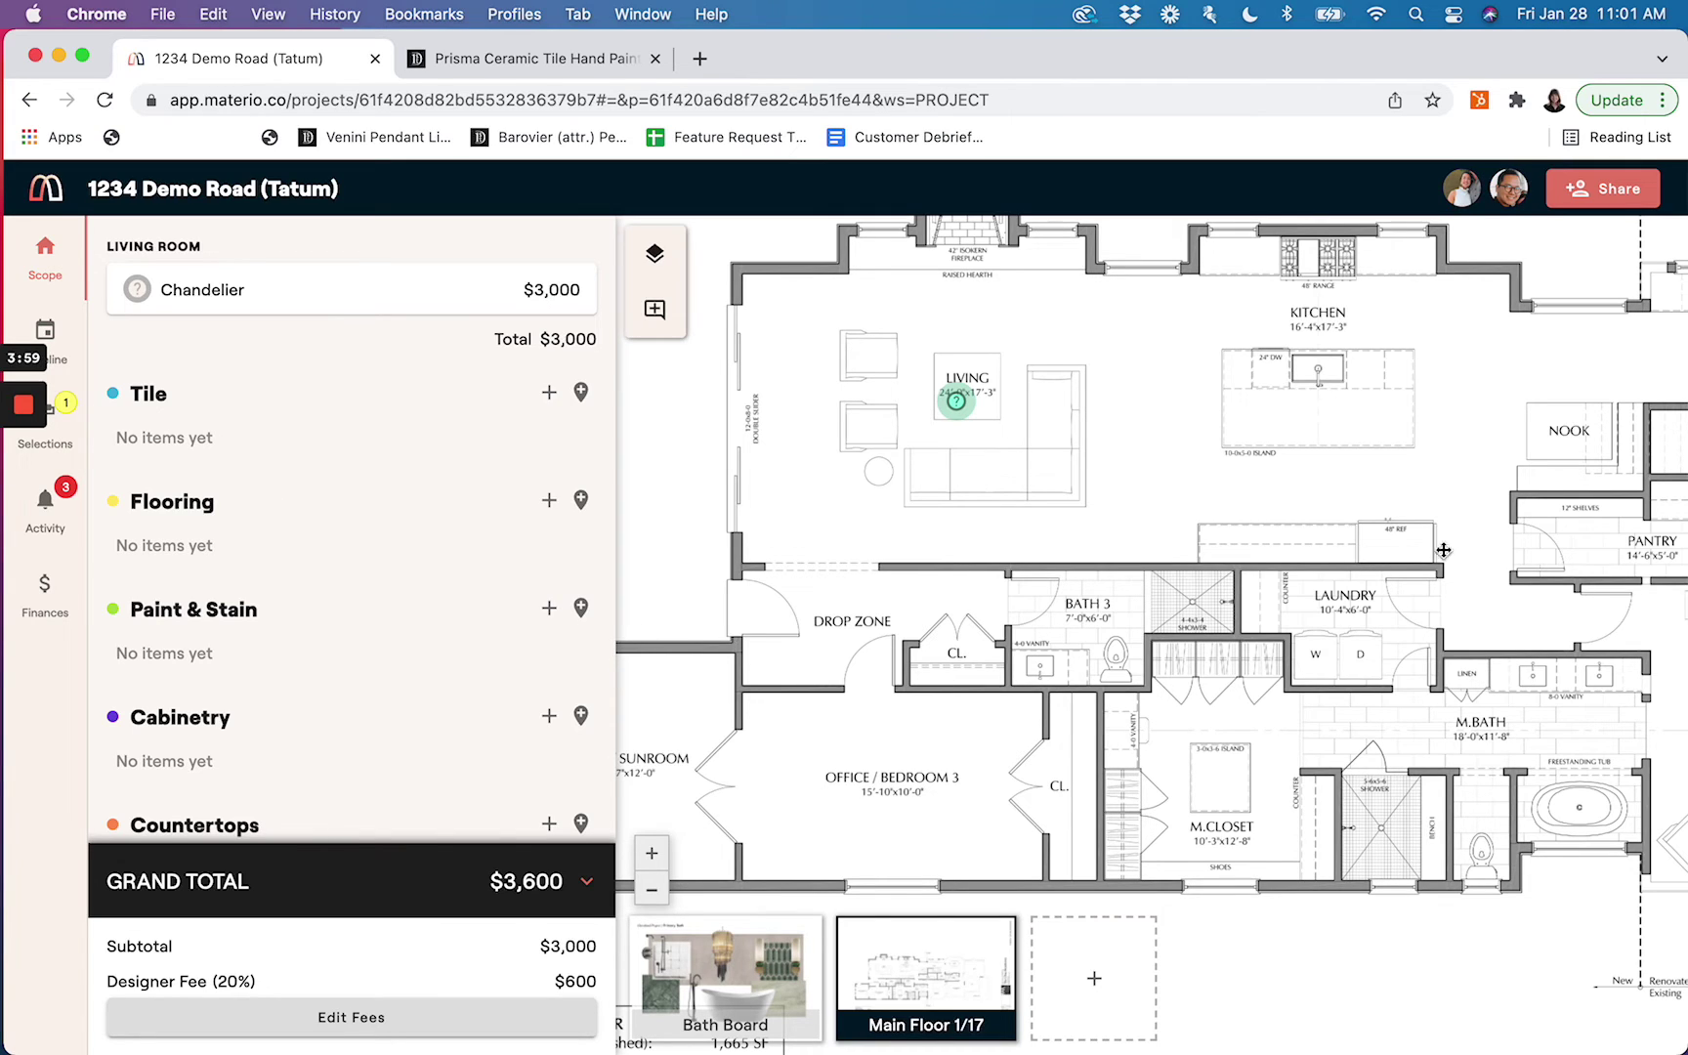
Look at the chandelier pin's details on the 1234 Demo Road plan
left_click(957, 402)
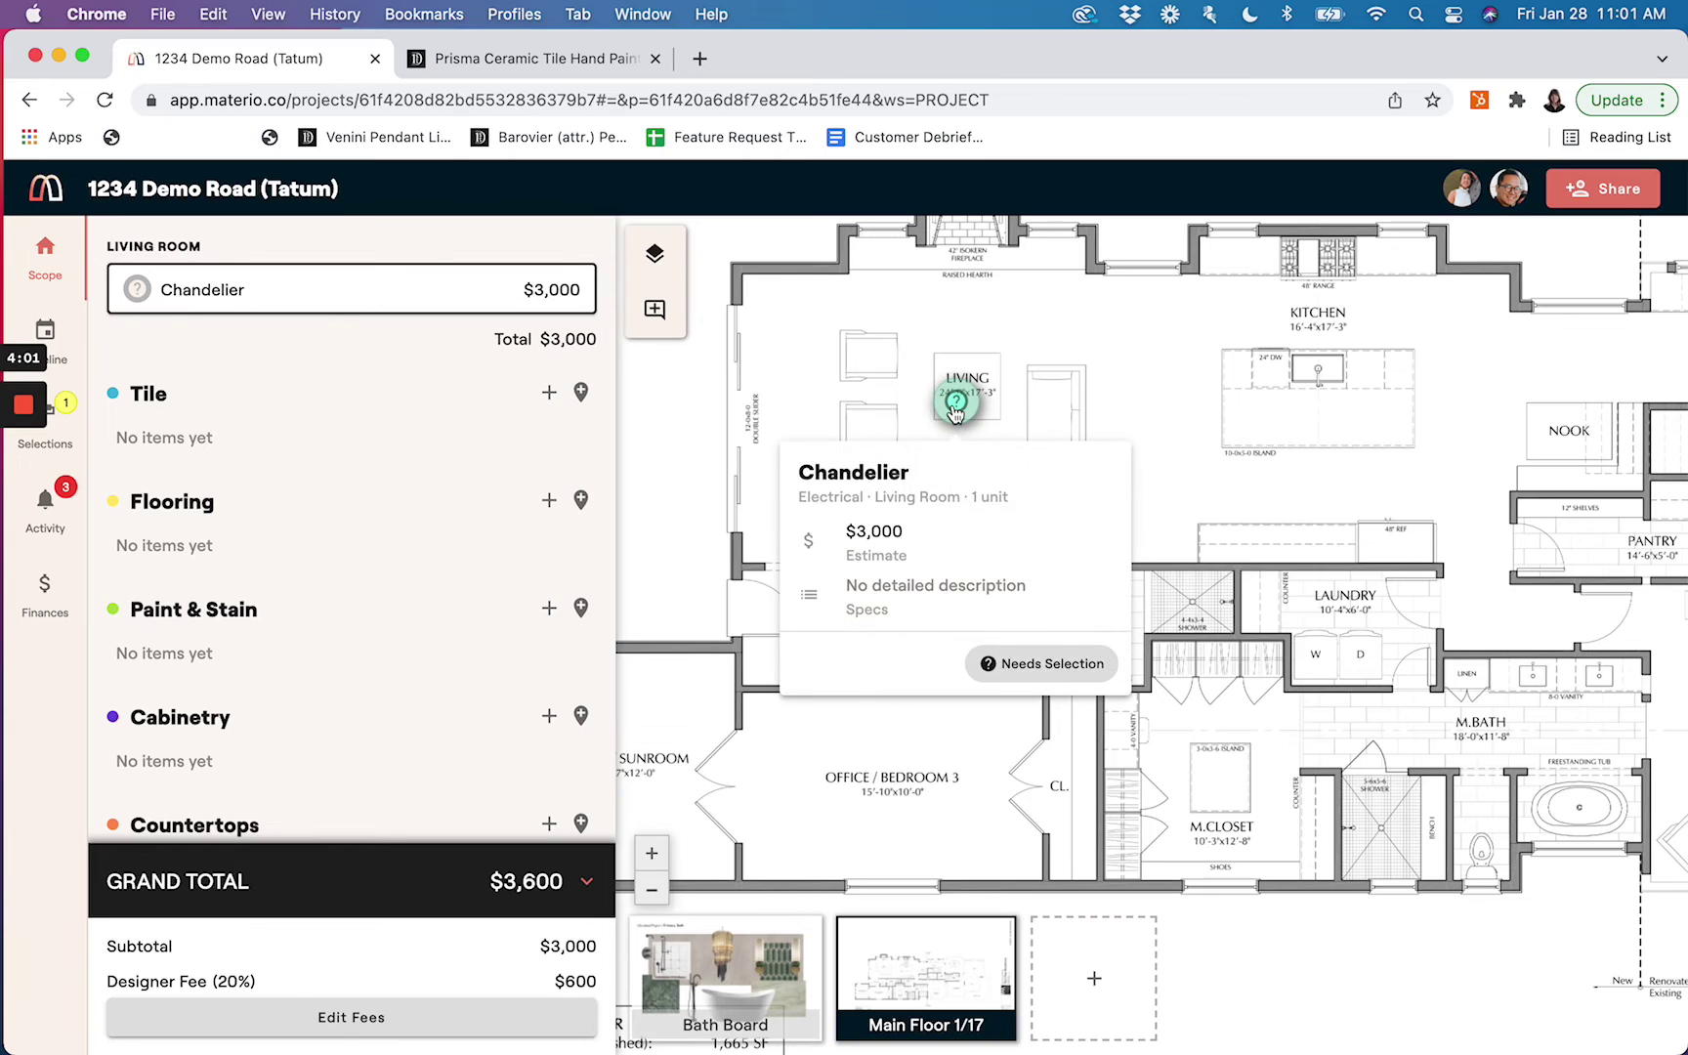
mouse_move(777, 977)
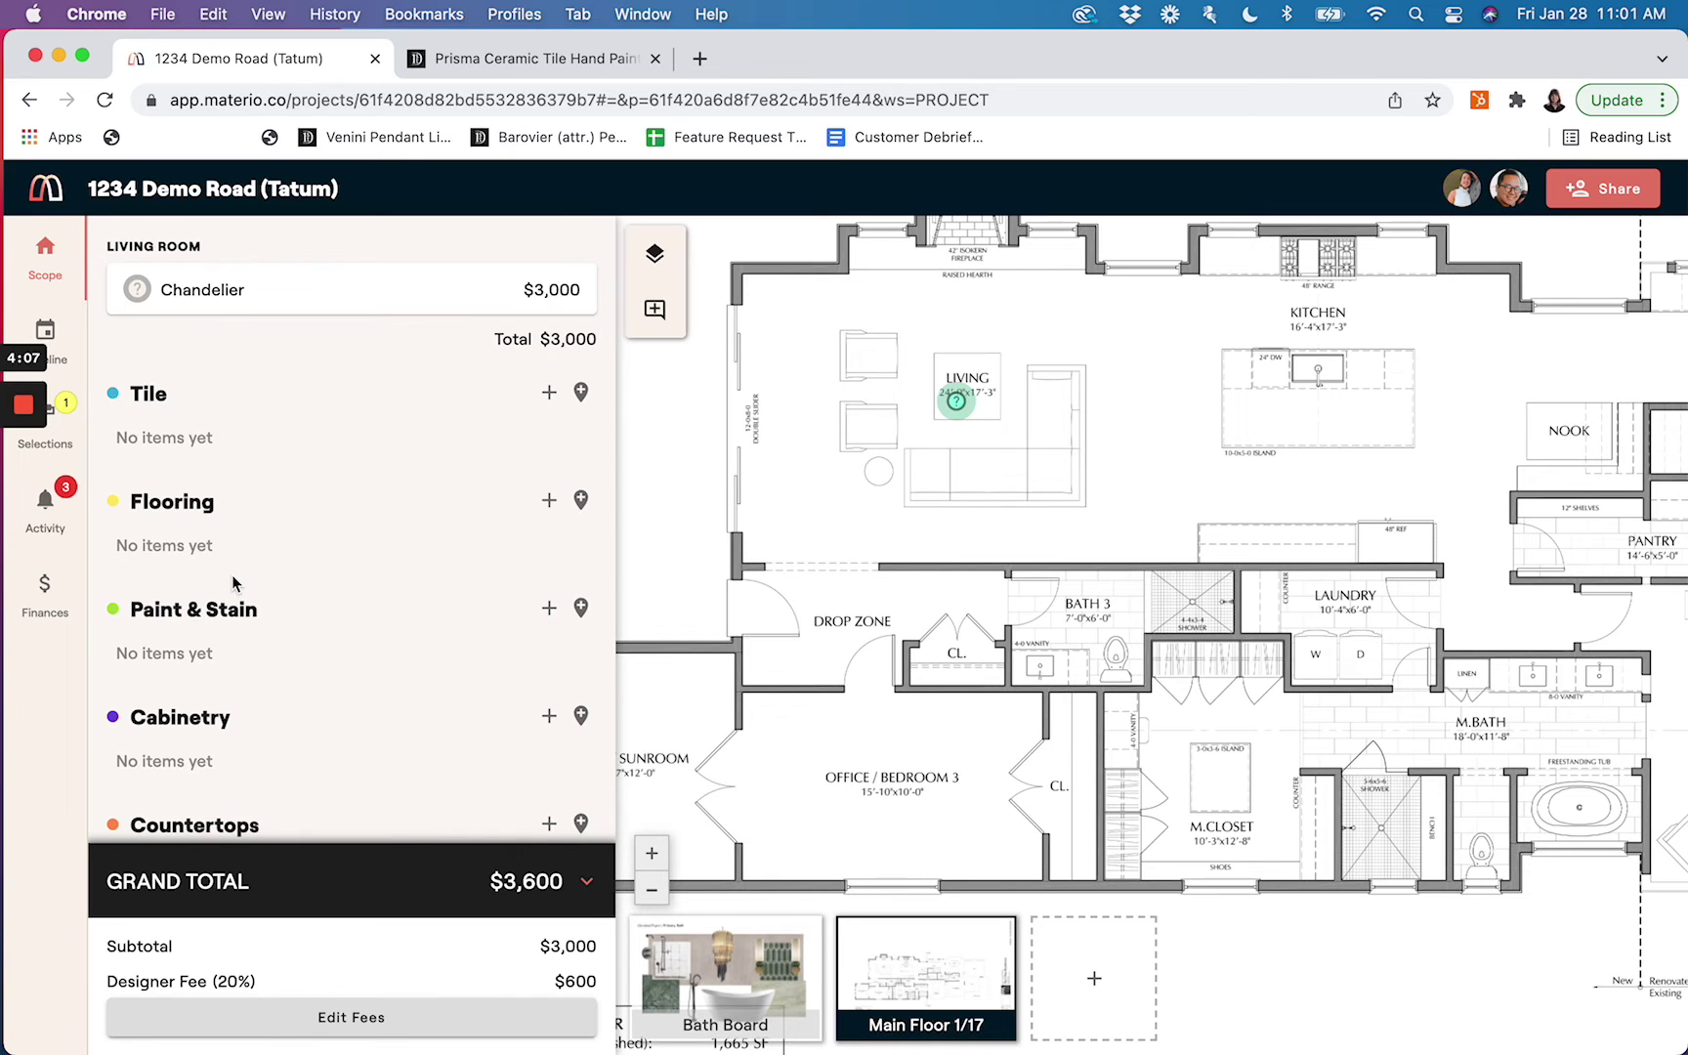
scroll(232, 583, "down", 3)
scroll(232, 582, "up", 5)
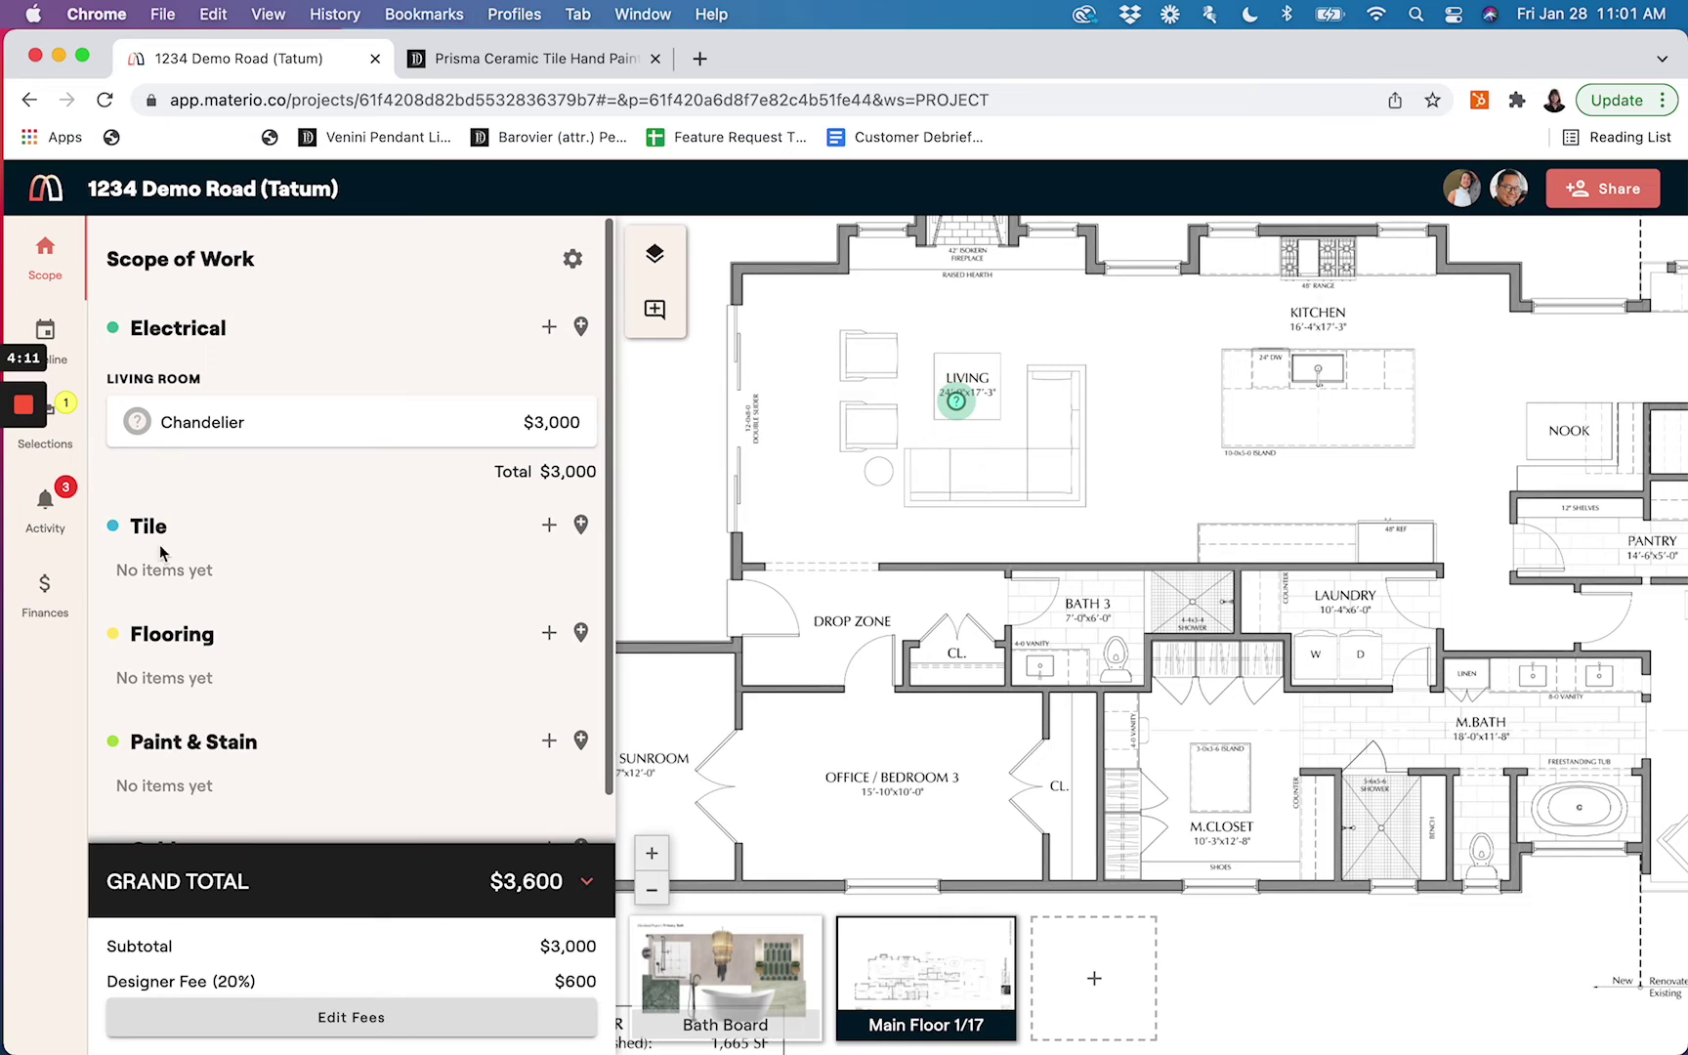
View the project's Selections by category, then go back to the Your Projects dashboard
left_click(70, 440)
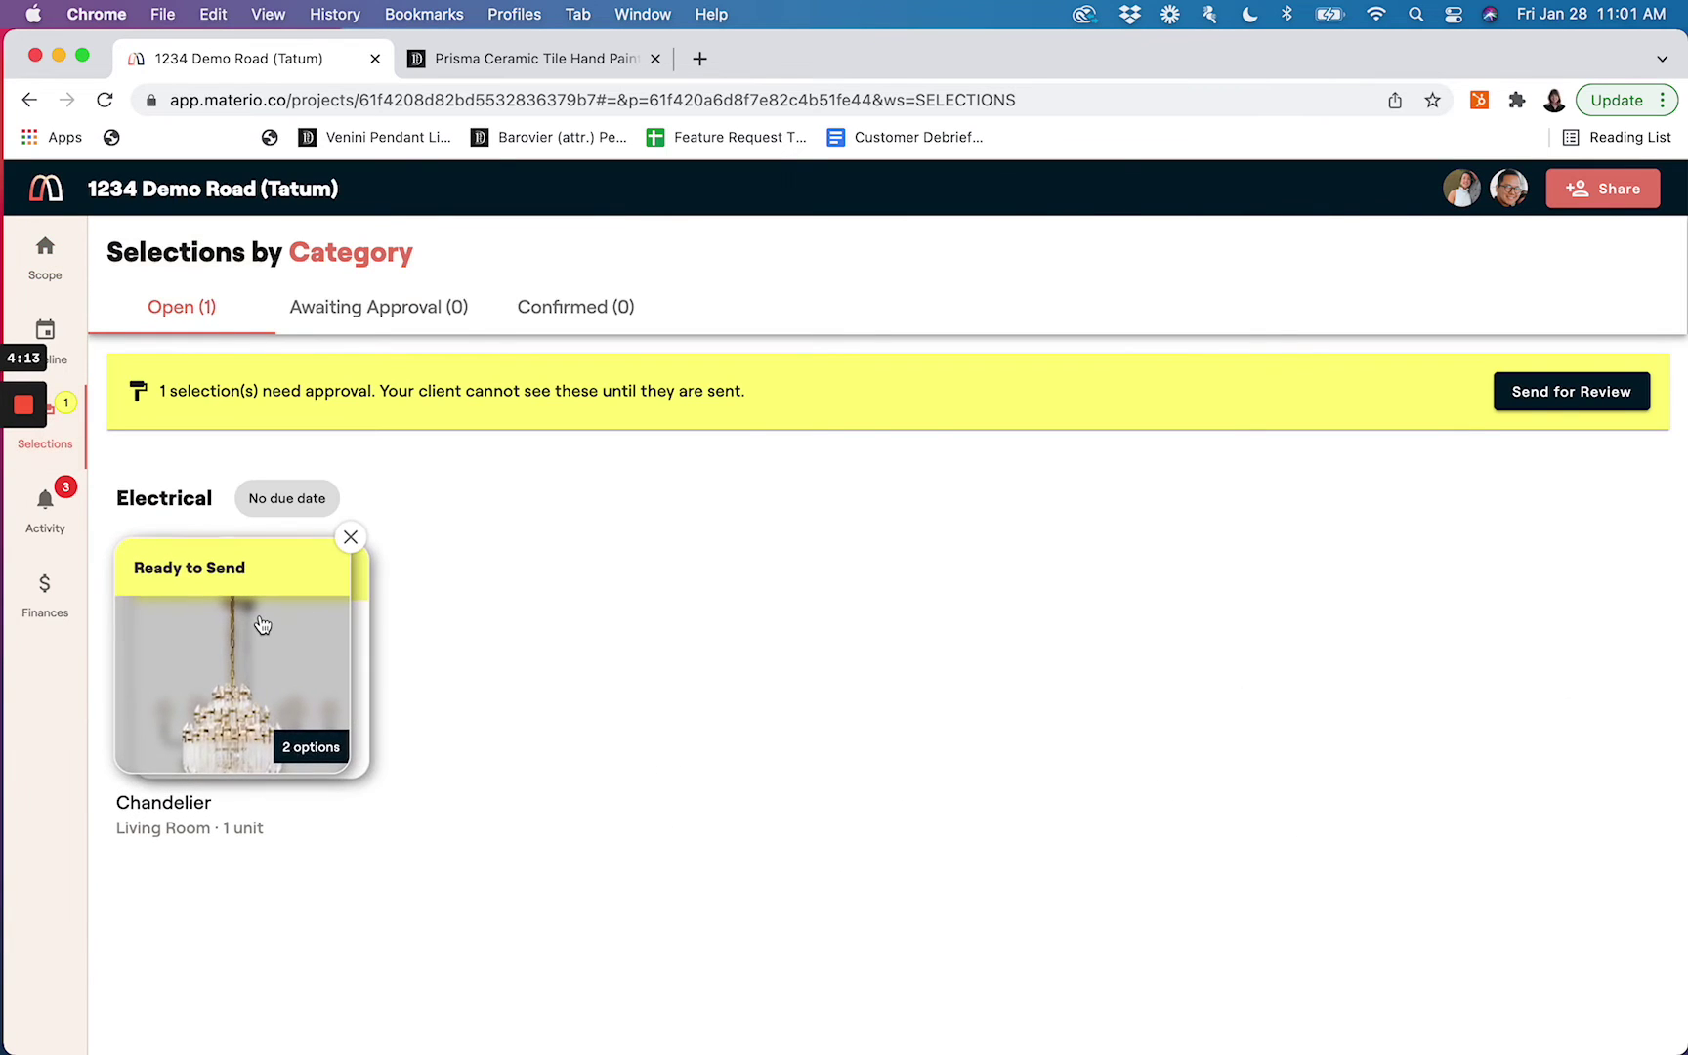
left_click(45, 188)
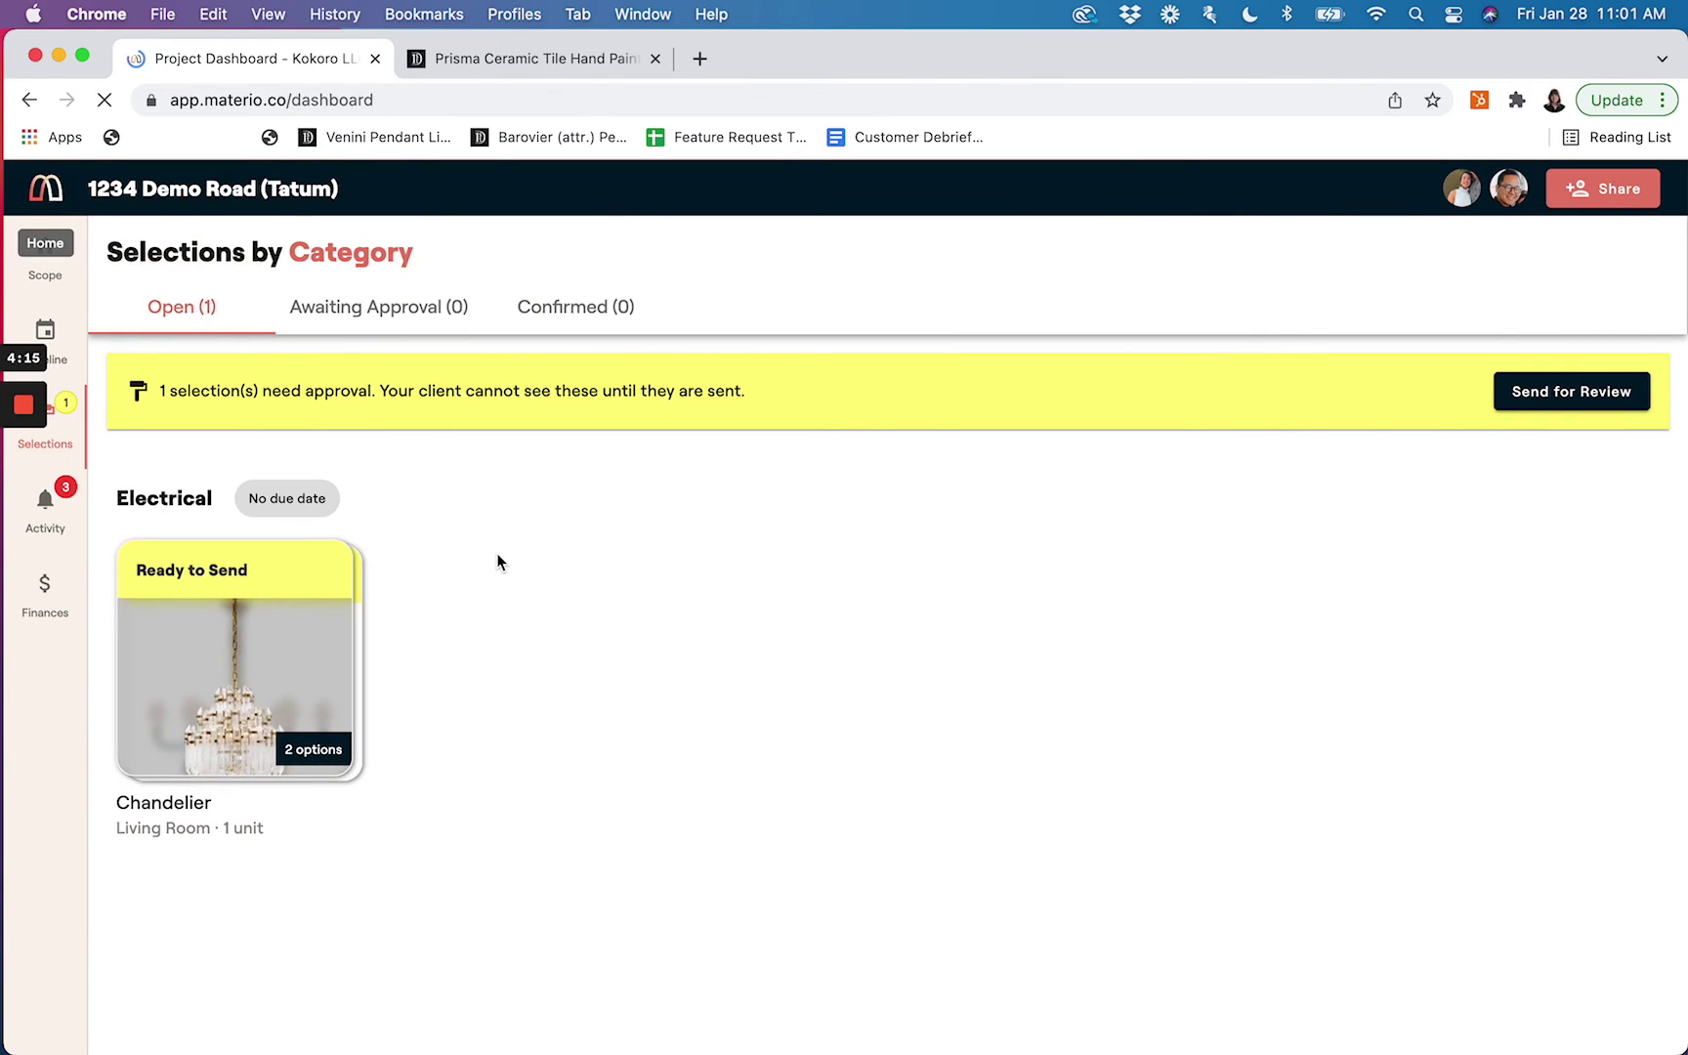
left_click(325, 361)
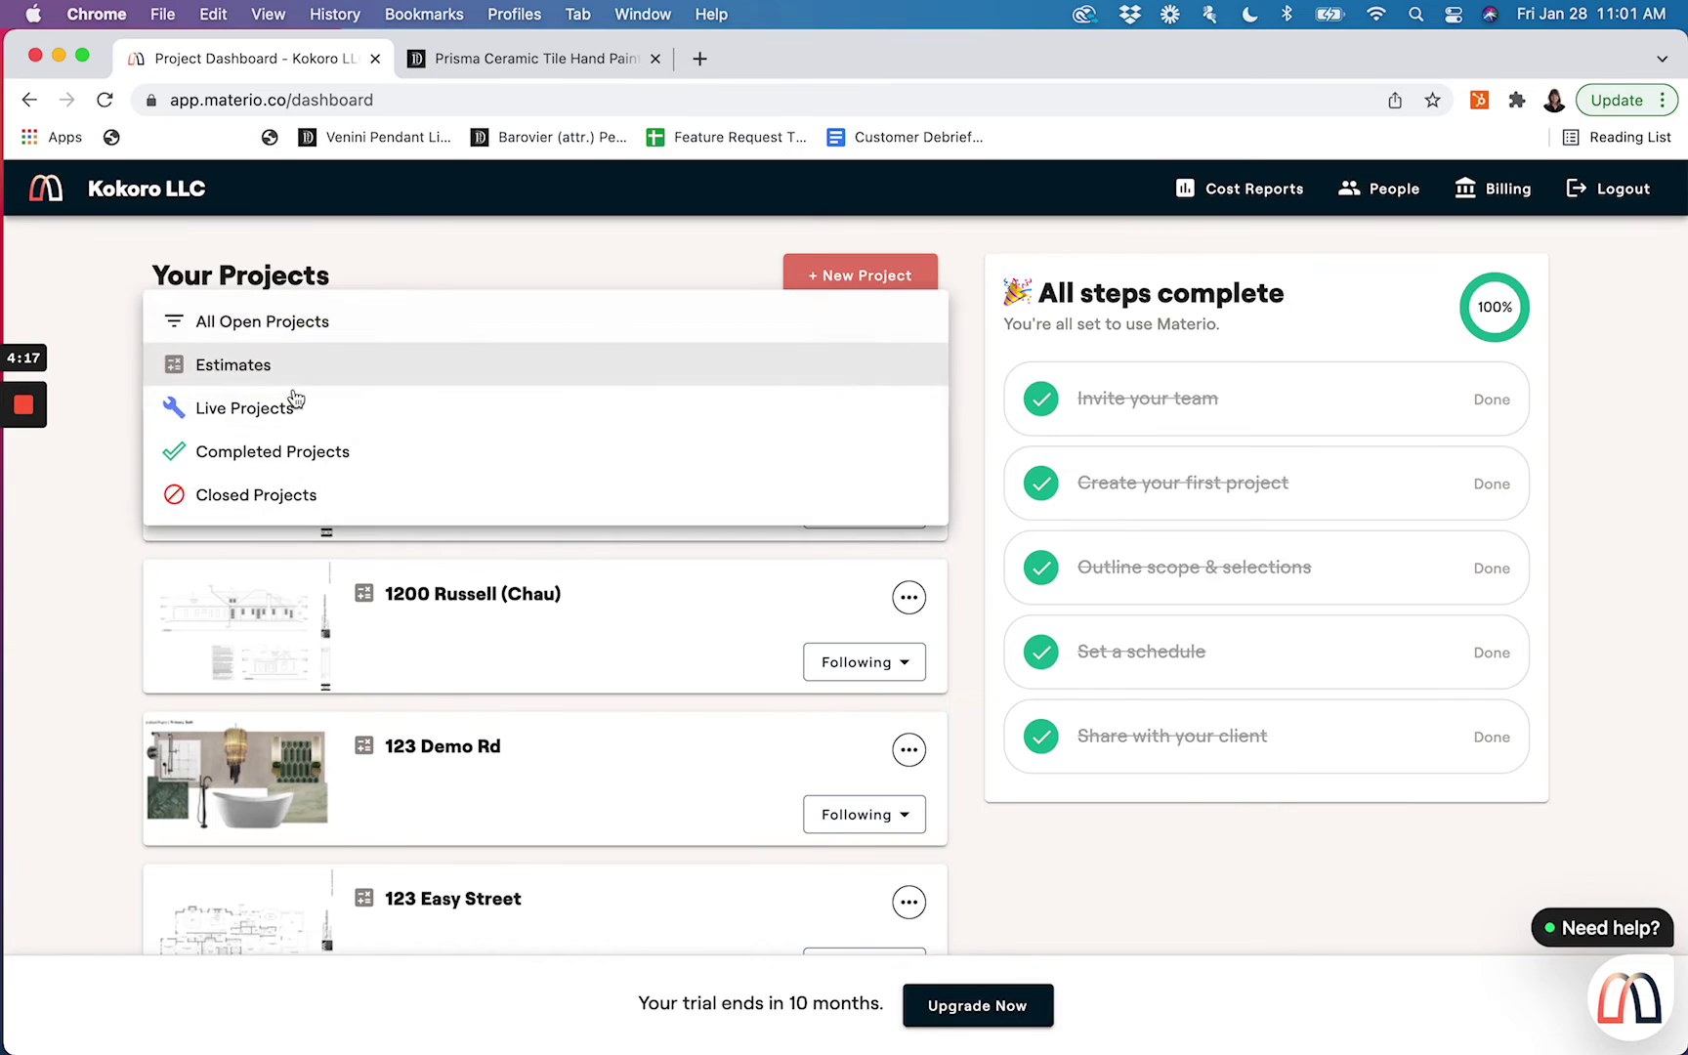
left_click(293, 403)
left_click(471, 467)
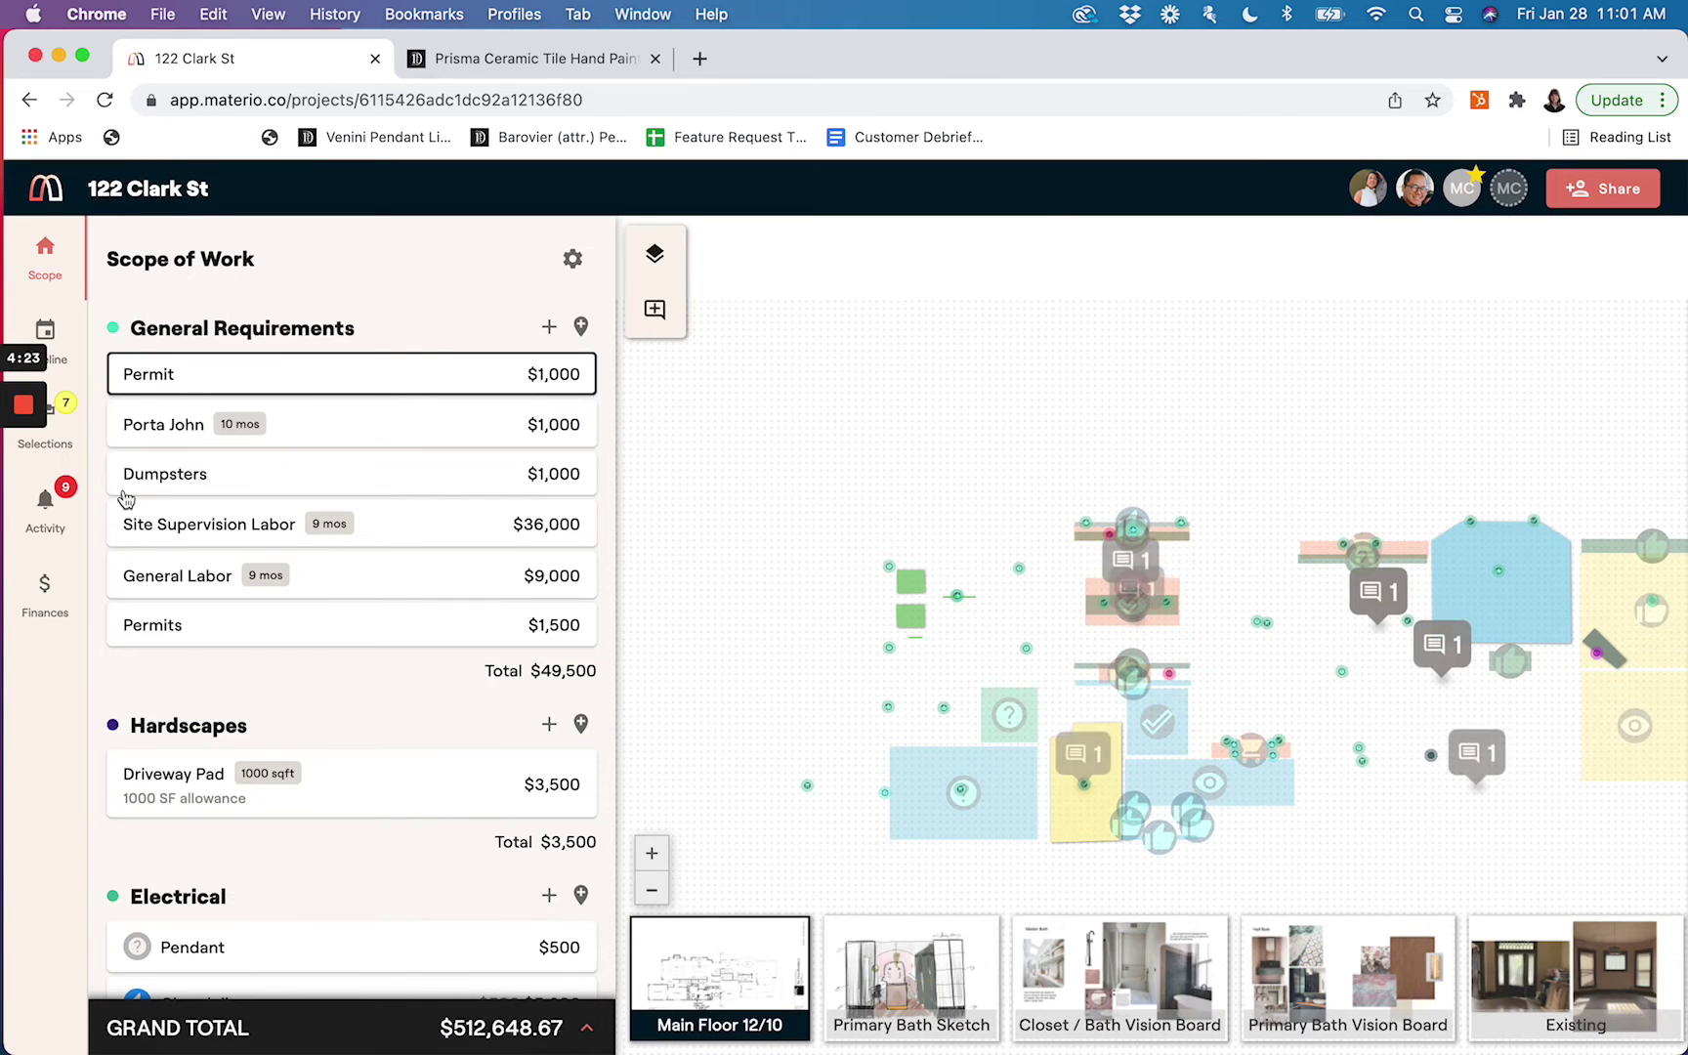
left_click(73, 423)
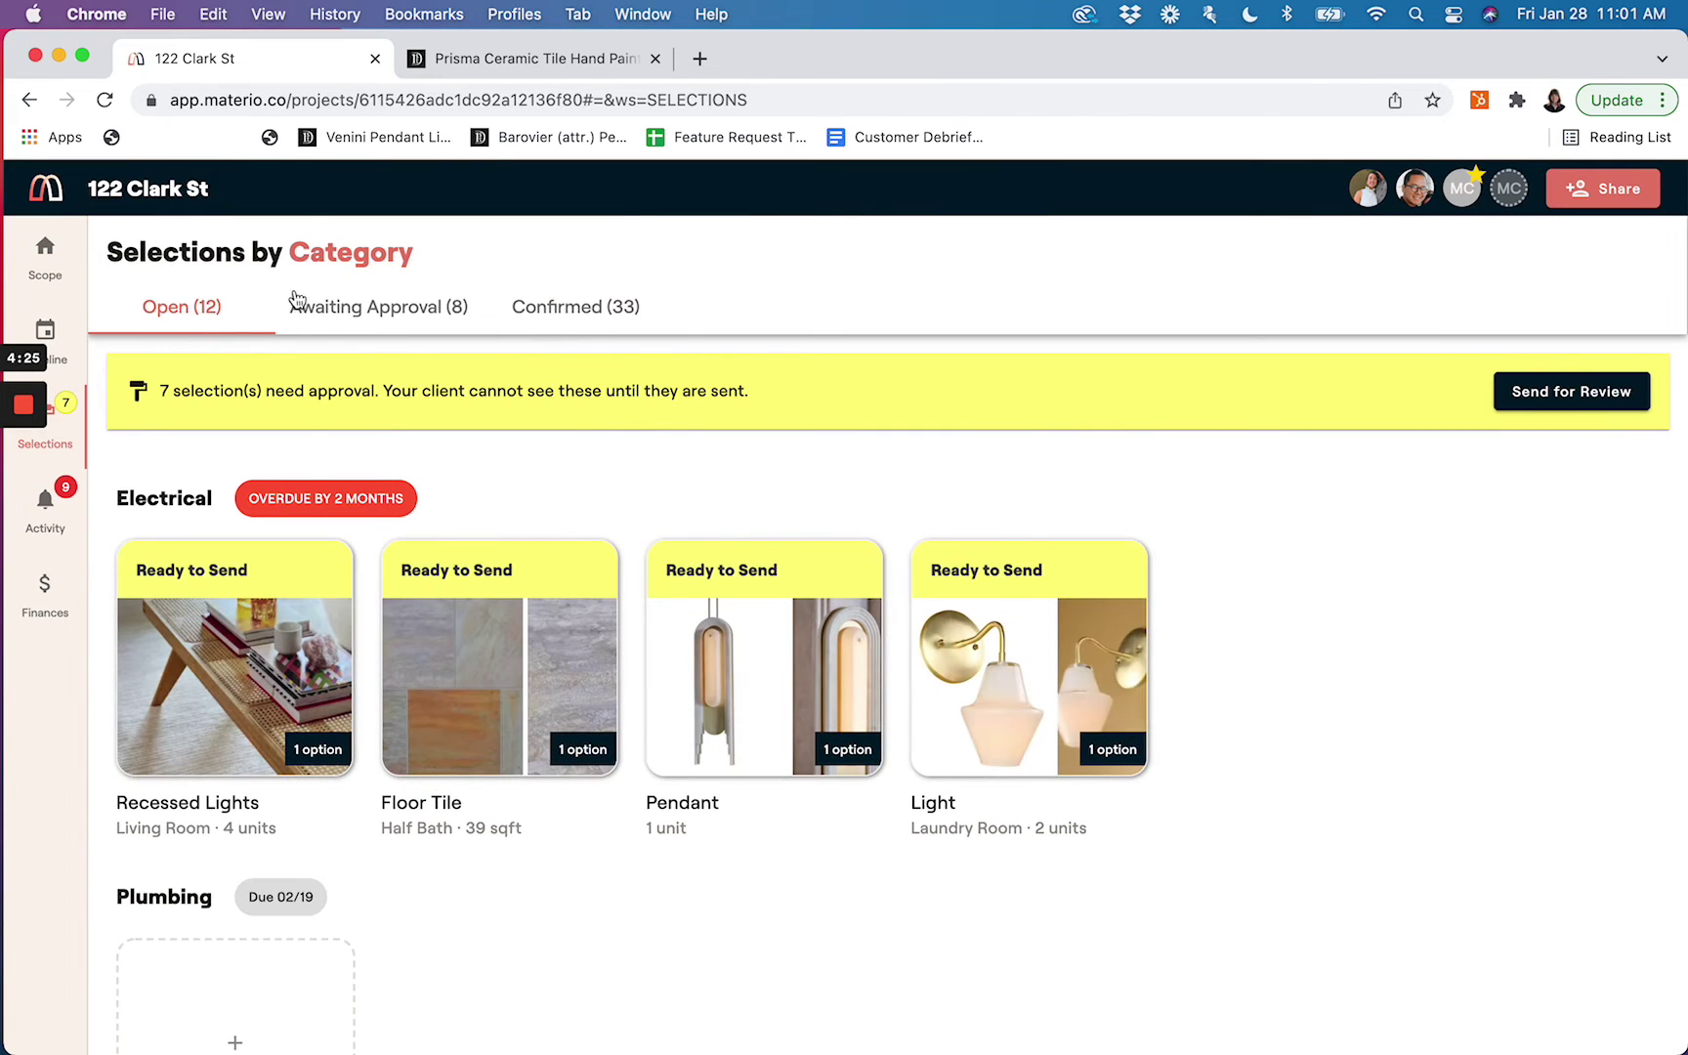
left_click(358, 313)
Approve the living room Chair's Matrix, Blush Pink option (Option 2)
scroll(453, 694, "down", 10)
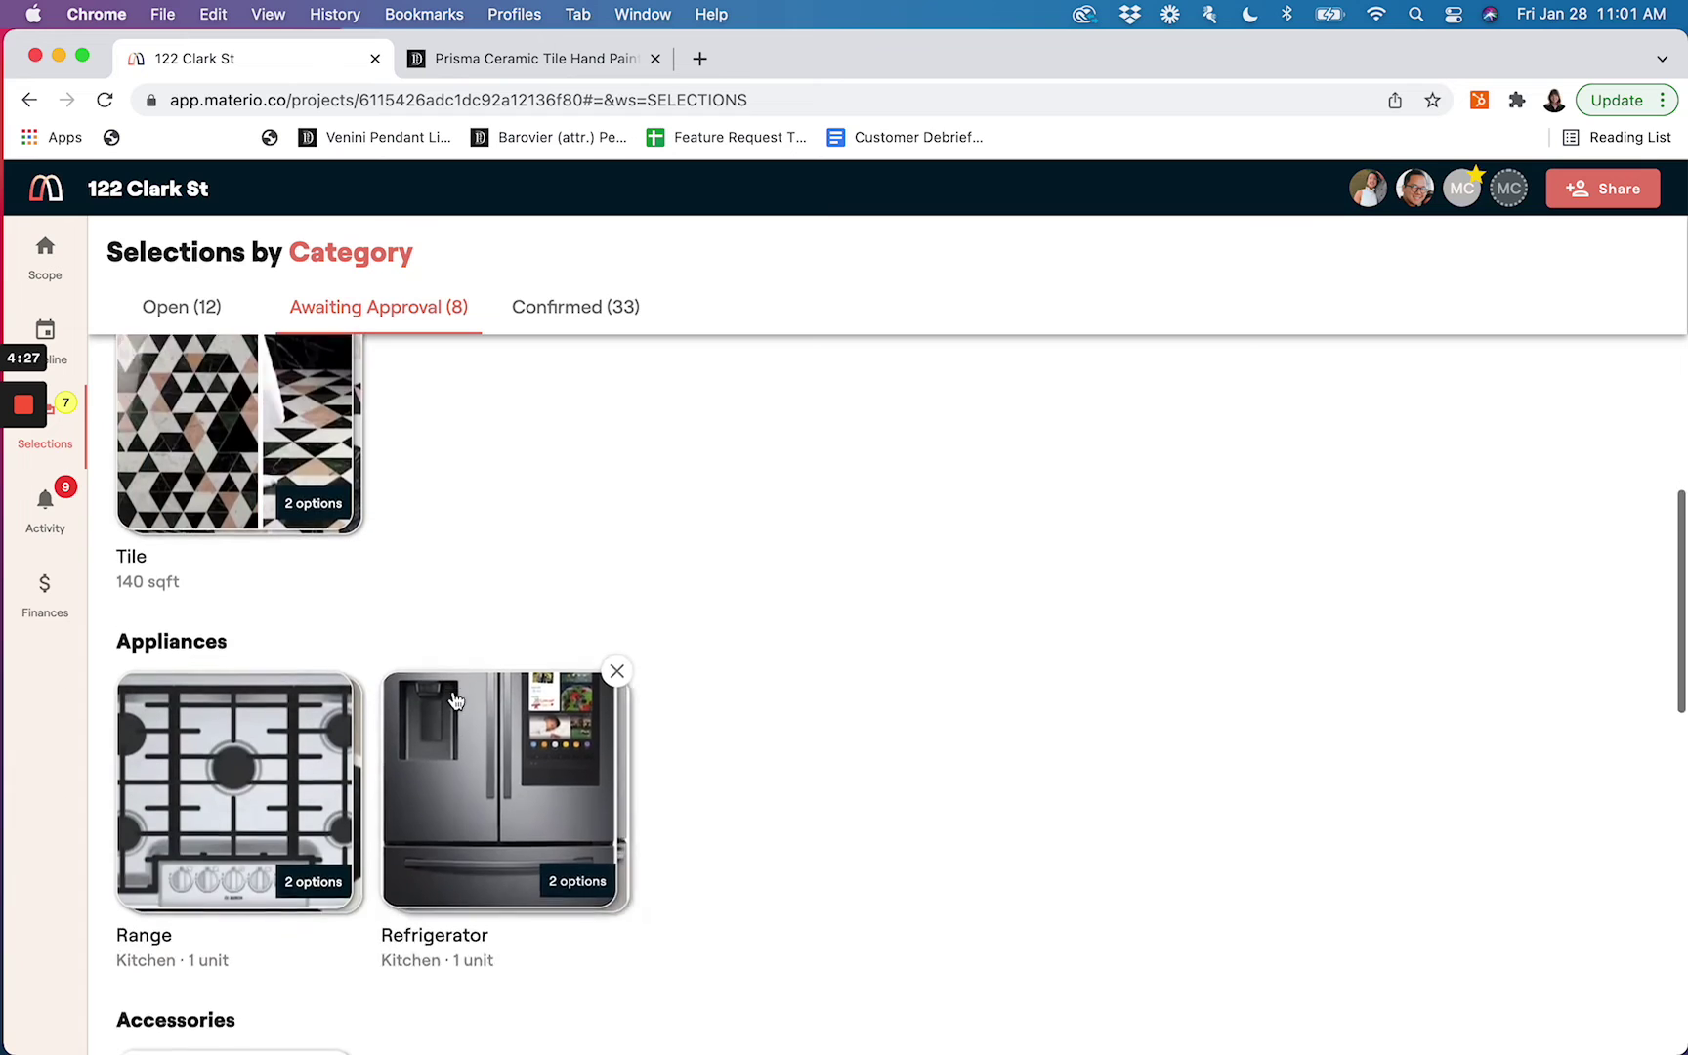
scroll(454, 700, "down", 4)
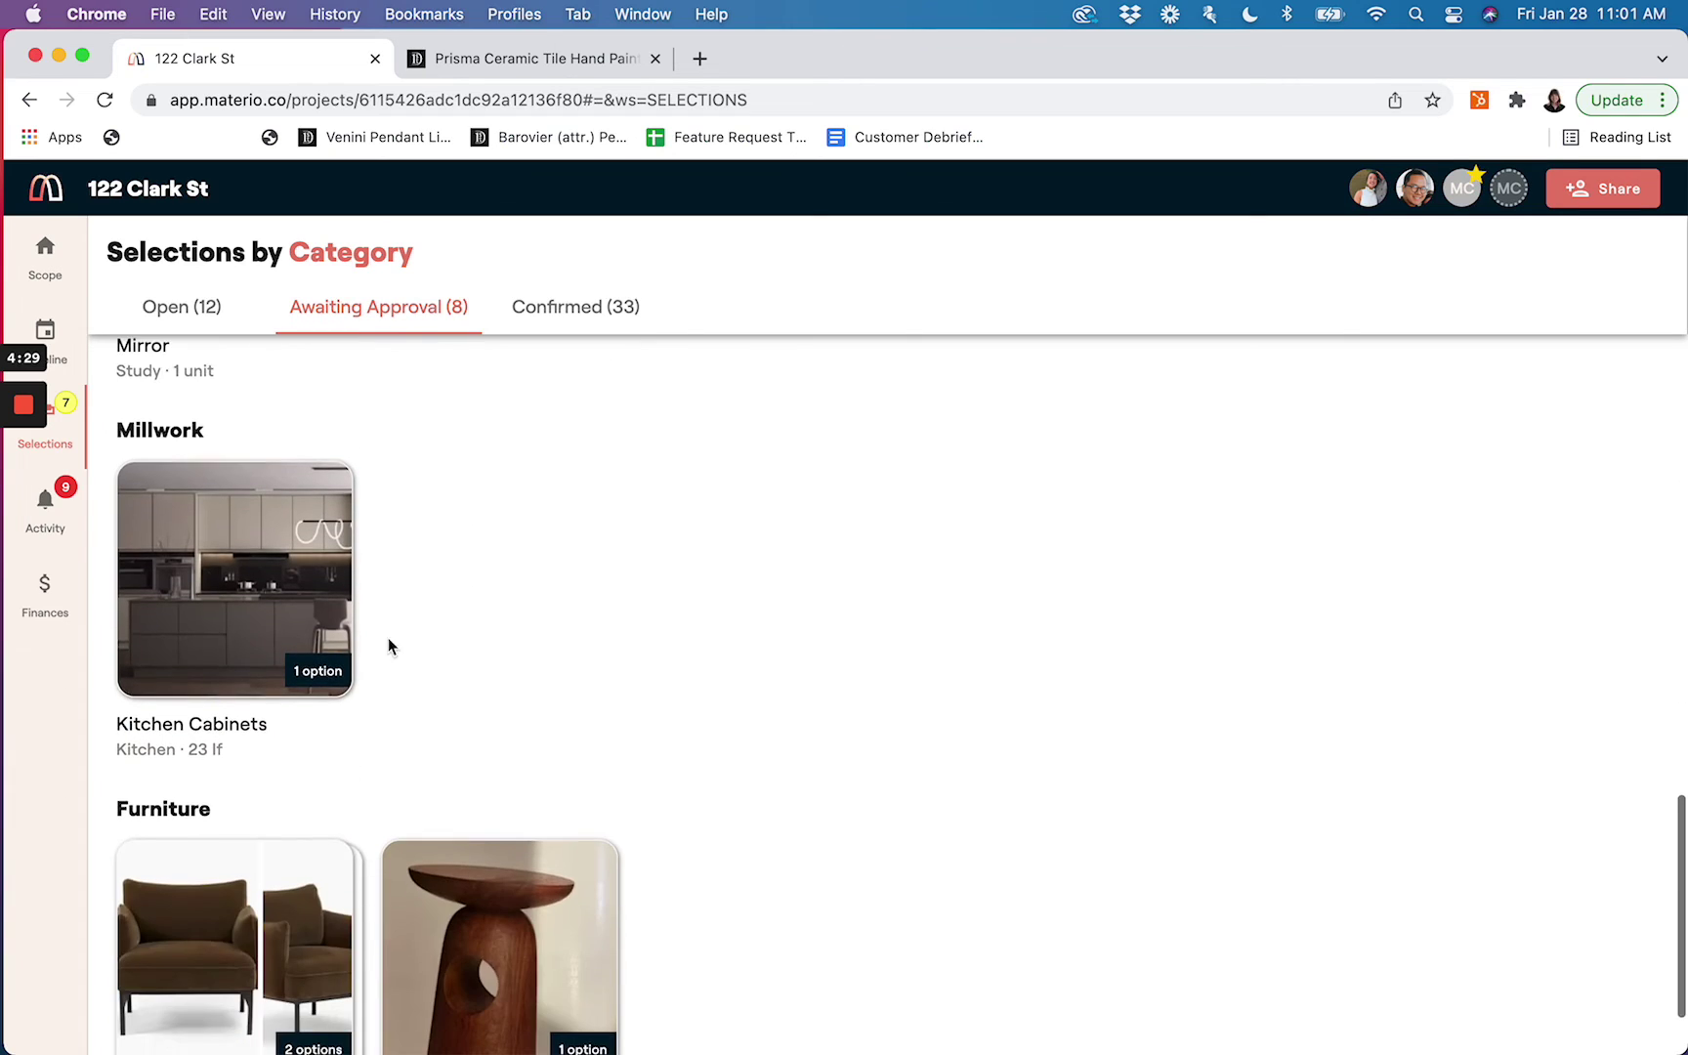
scroll(331, 762, "down", 1)
scroll(328, 815, "down", 1)
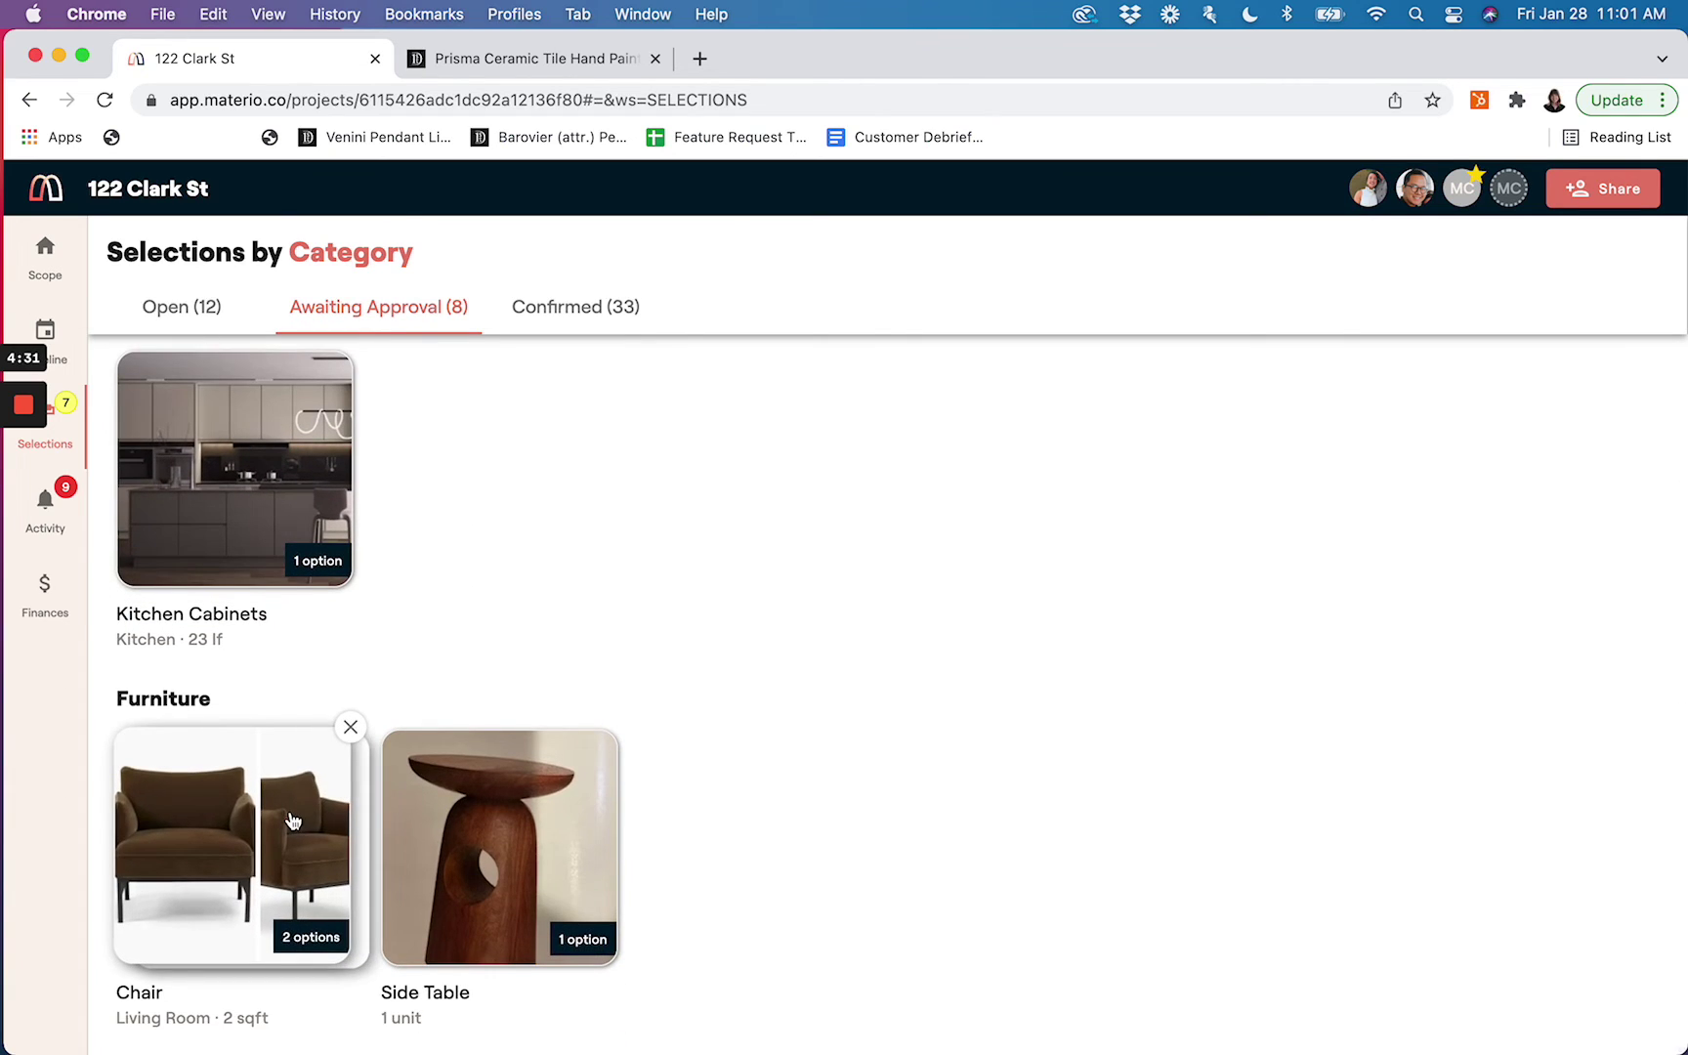
left_click(307, 816)
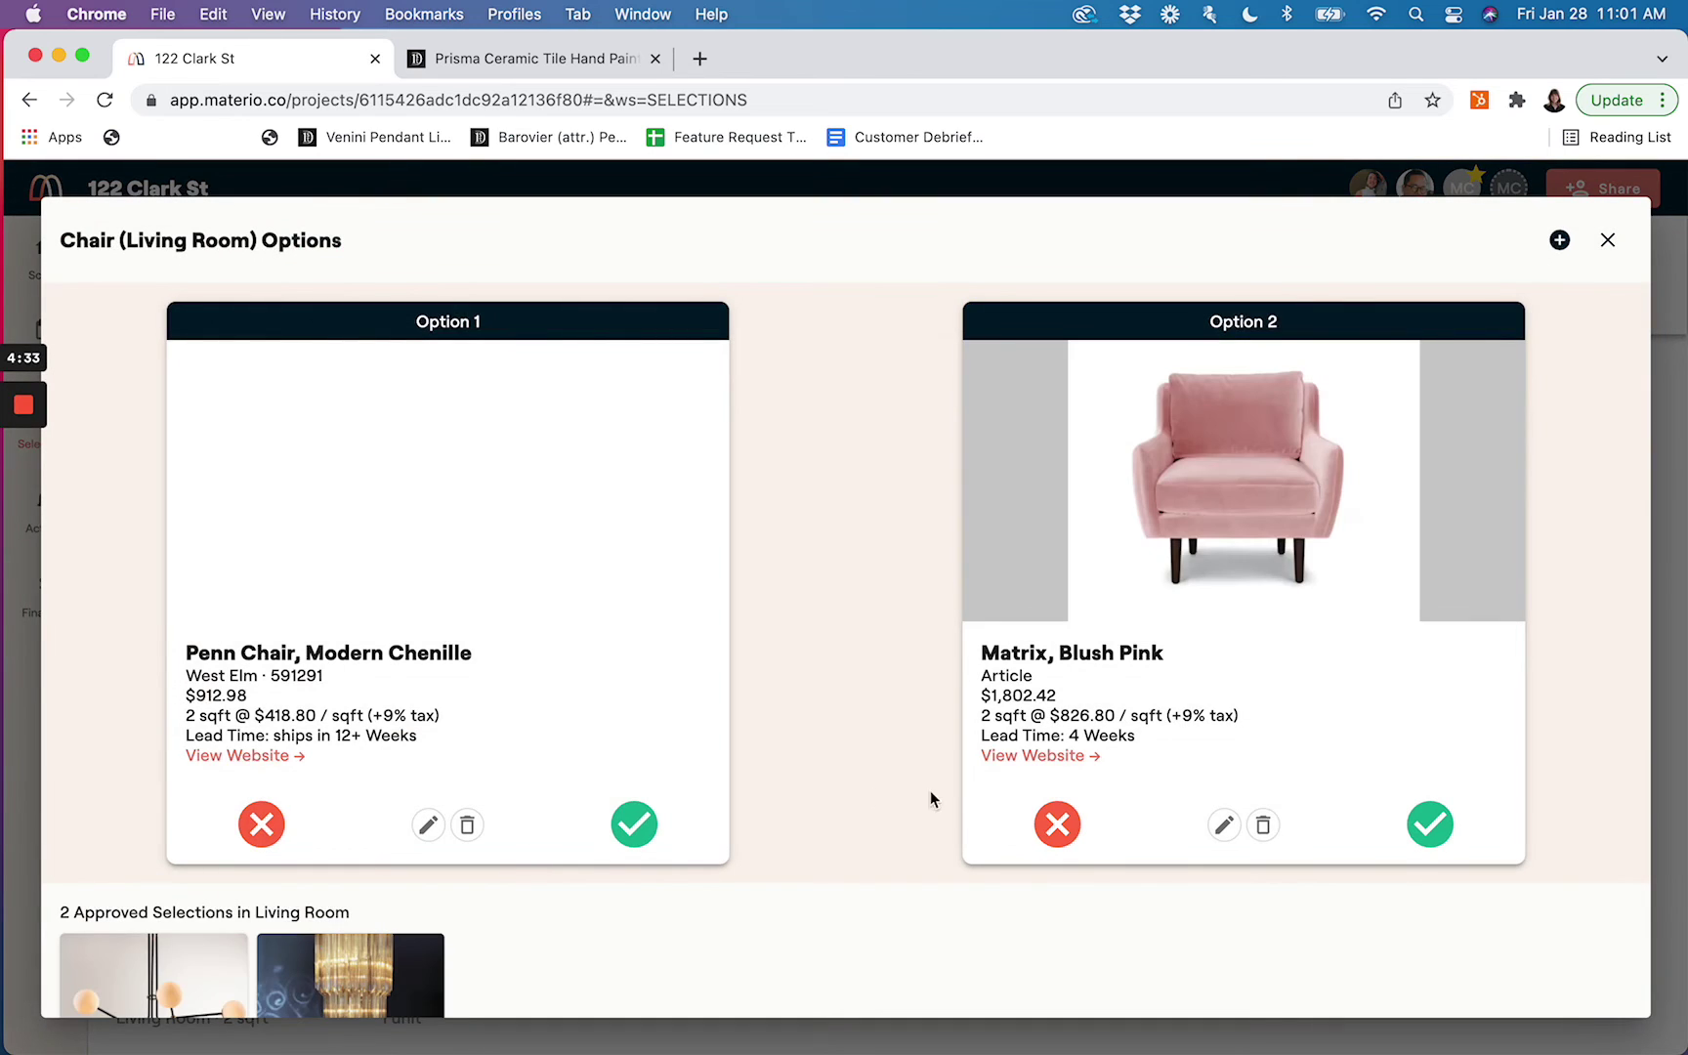
left_click(1429, 824)
left_click(946, 702)
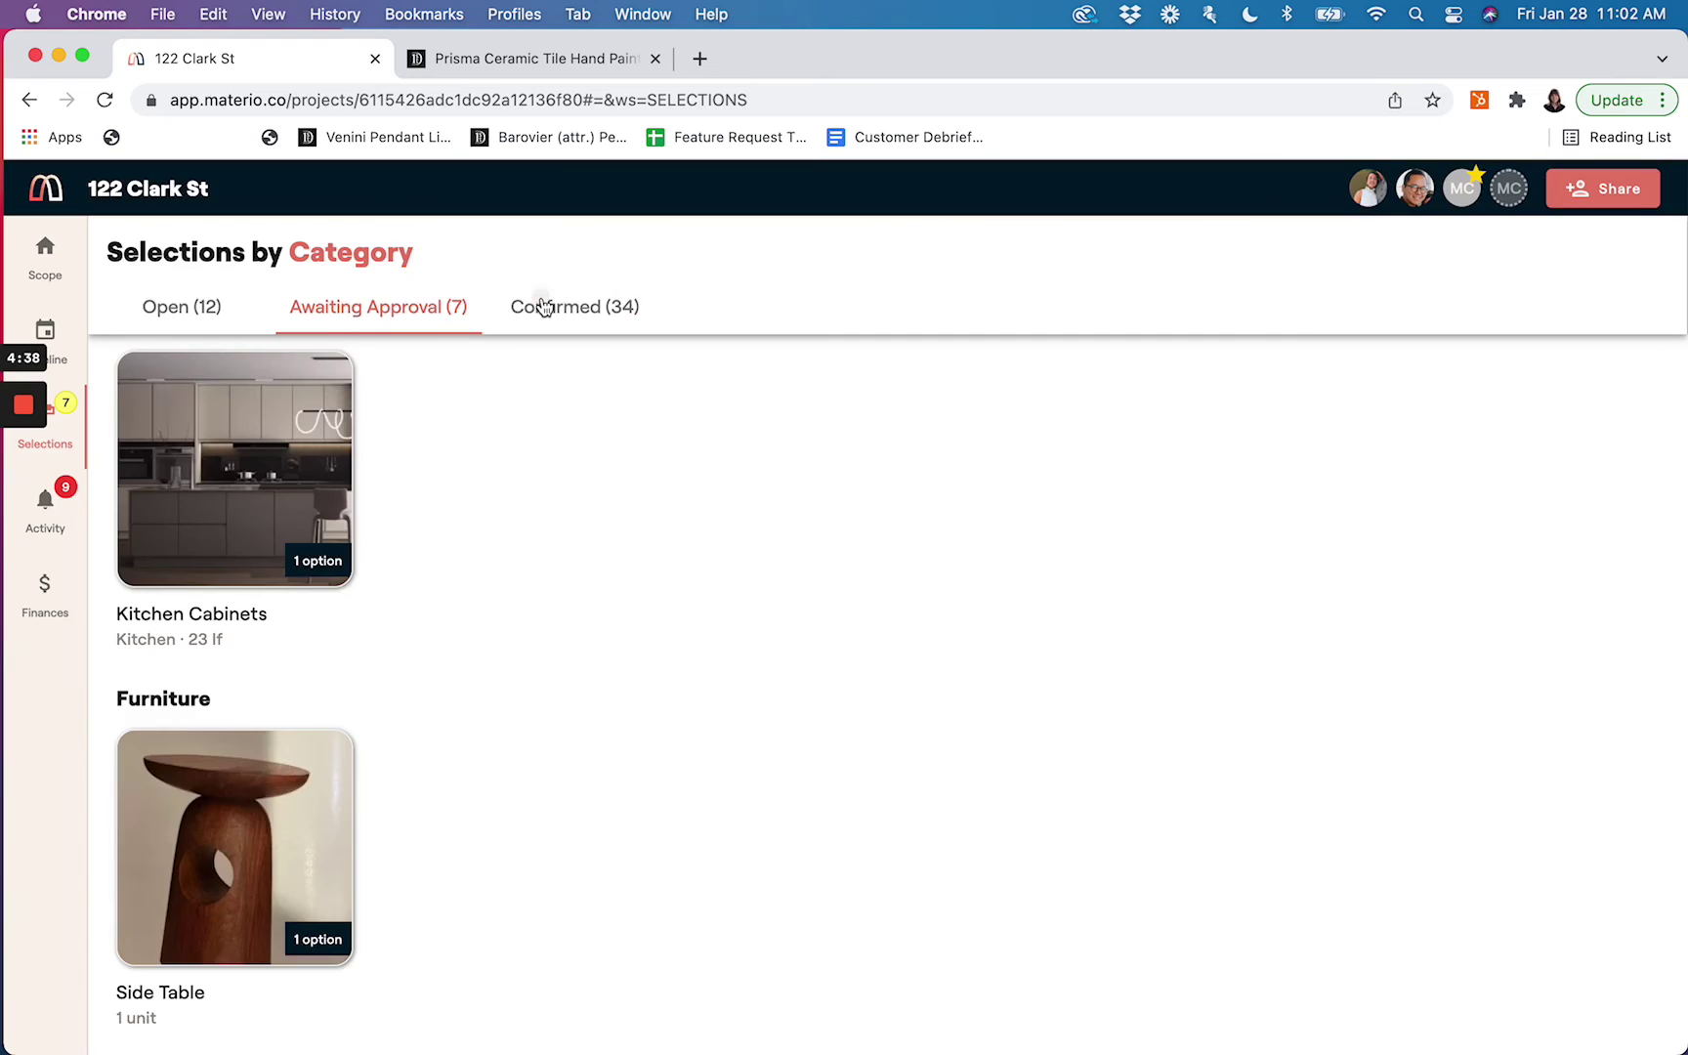
In Confirmed selections, preview setting the Backsplash status to Ordered, then dismiss it
left_click(544, 309)
scroll(683, 555, "up", 15)
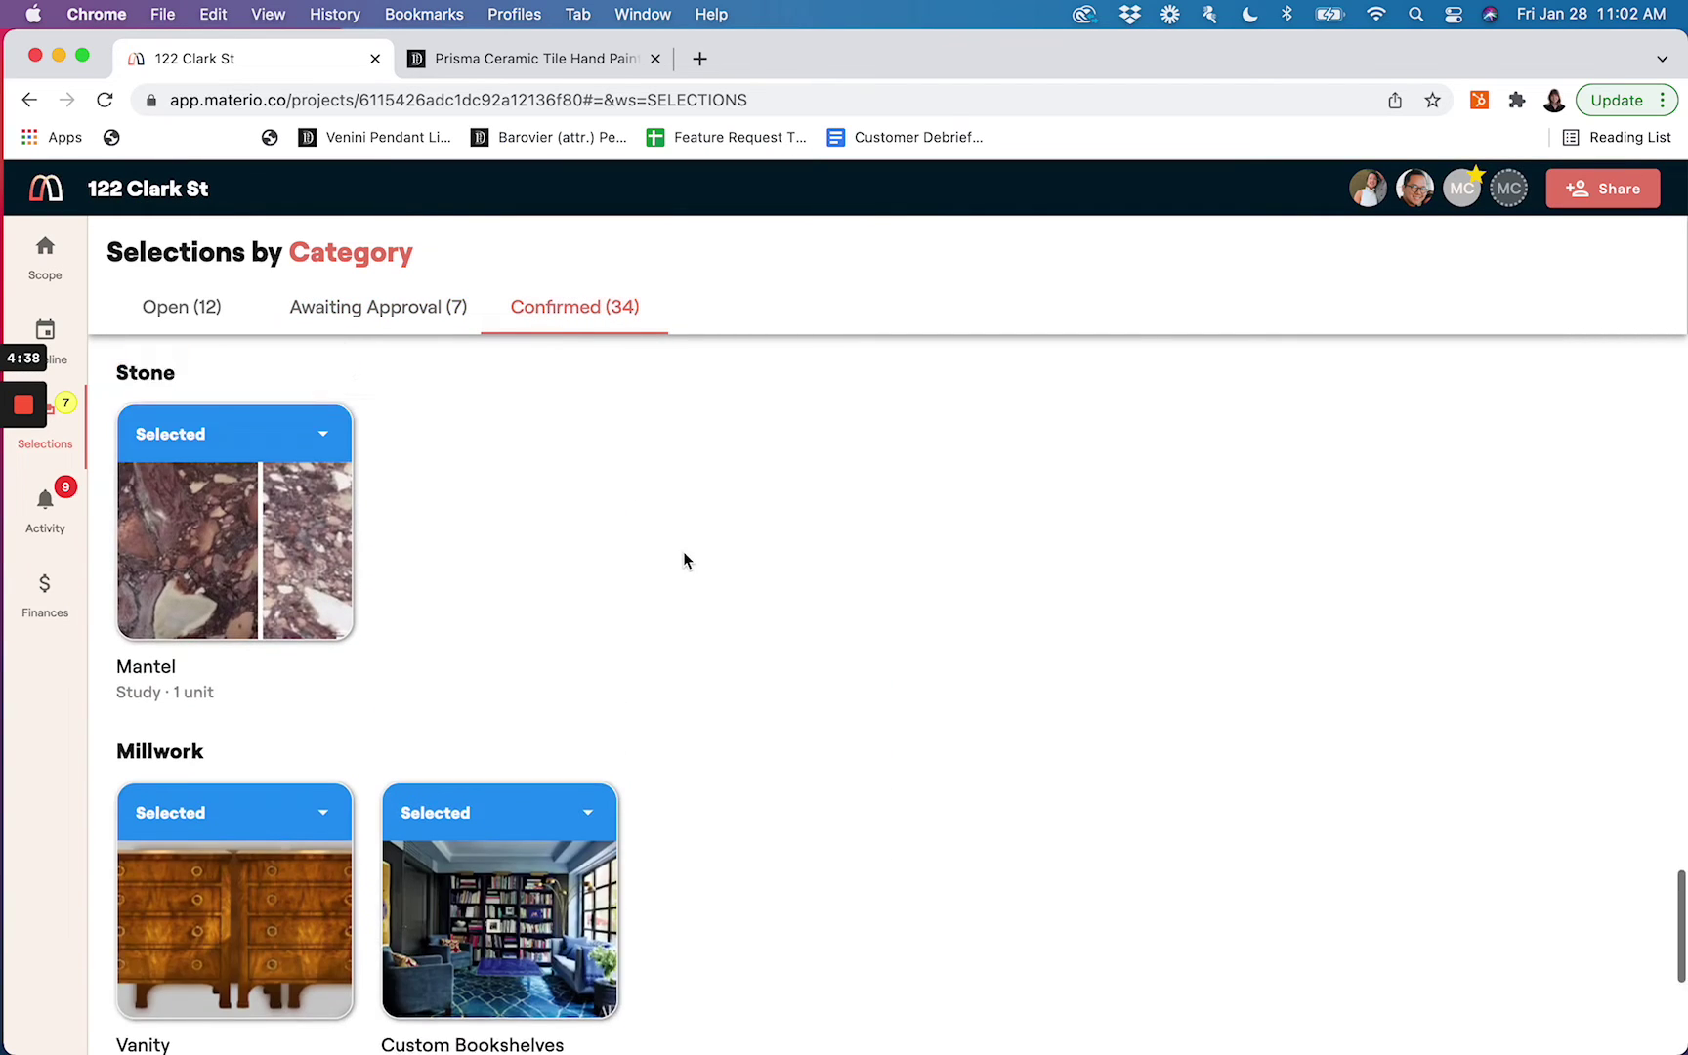
scroll(683, 551, "up", 5)
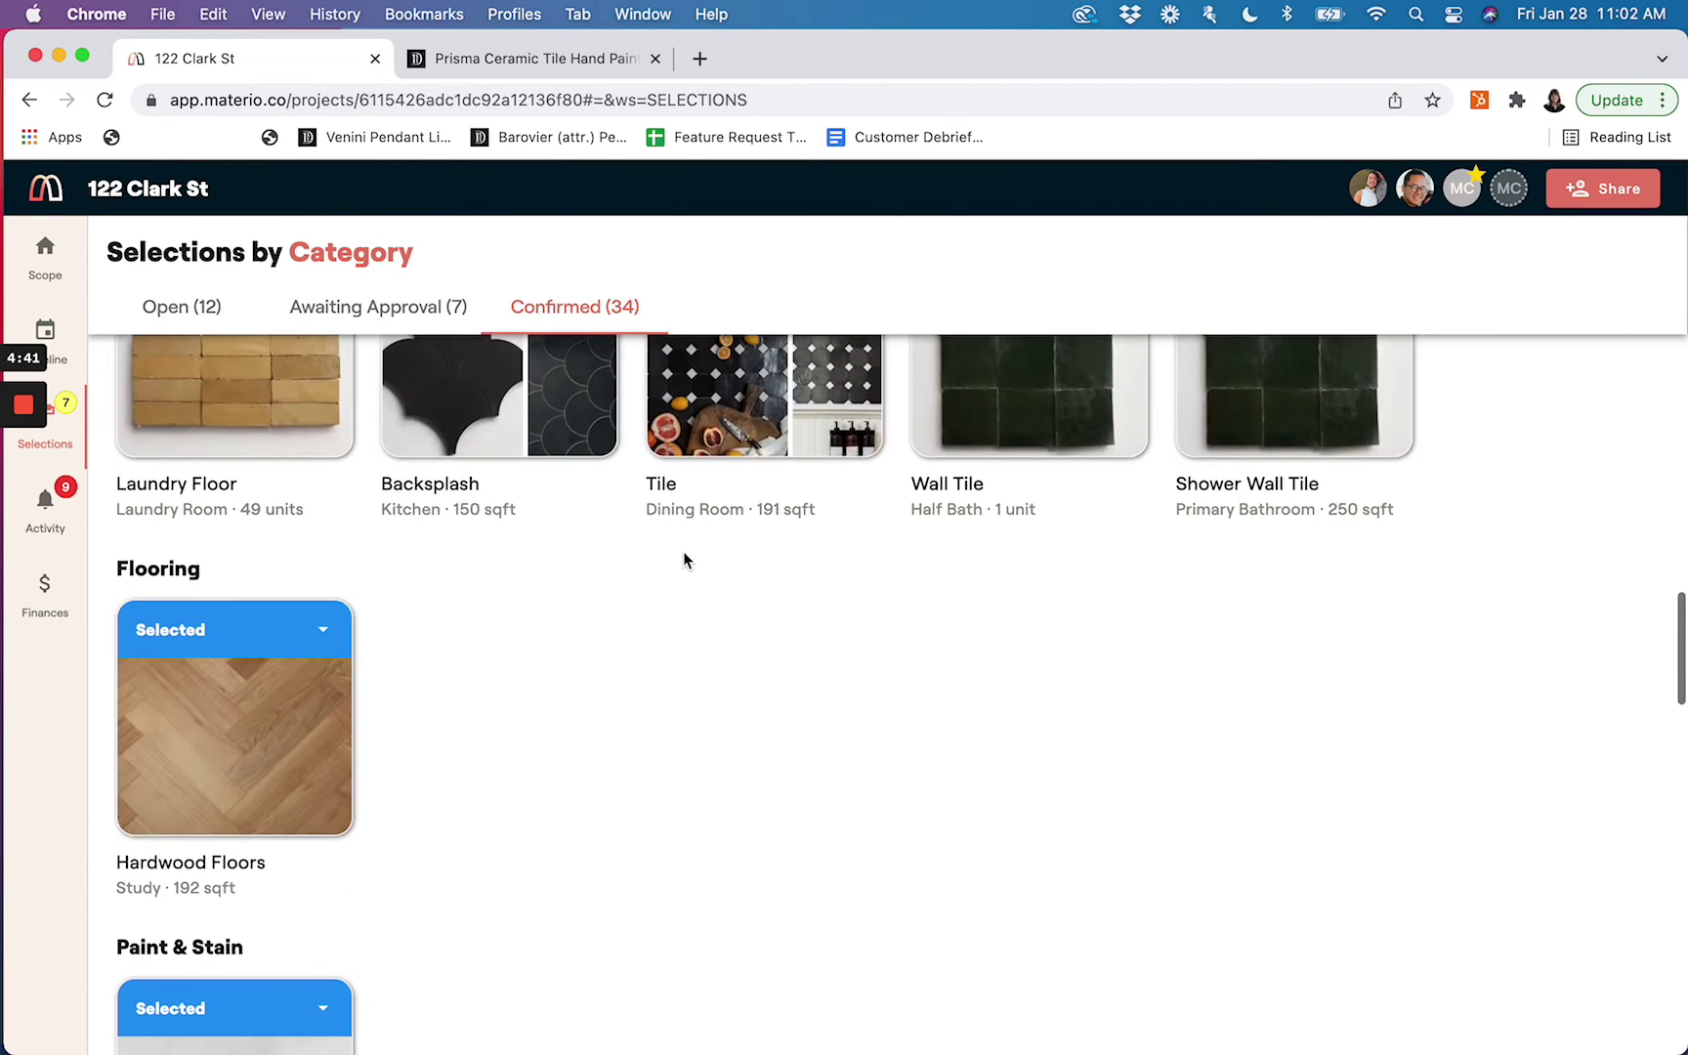
left_click(574, 542)
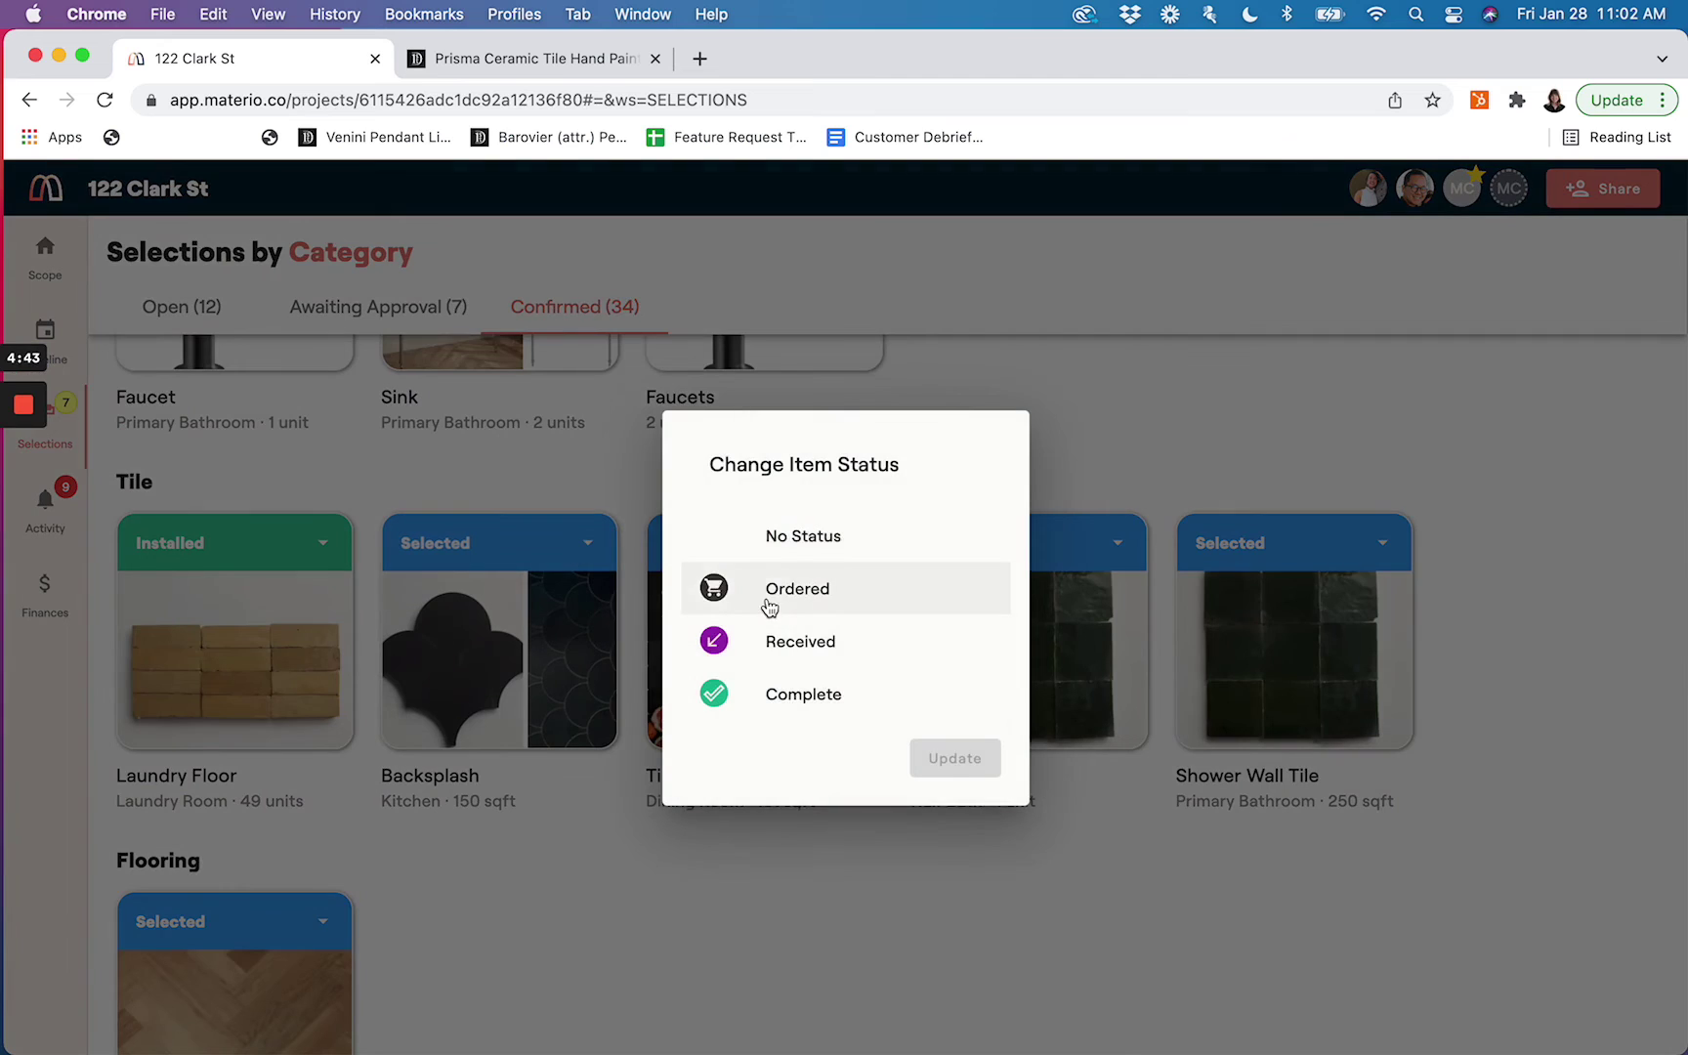
left_click(767, 590)
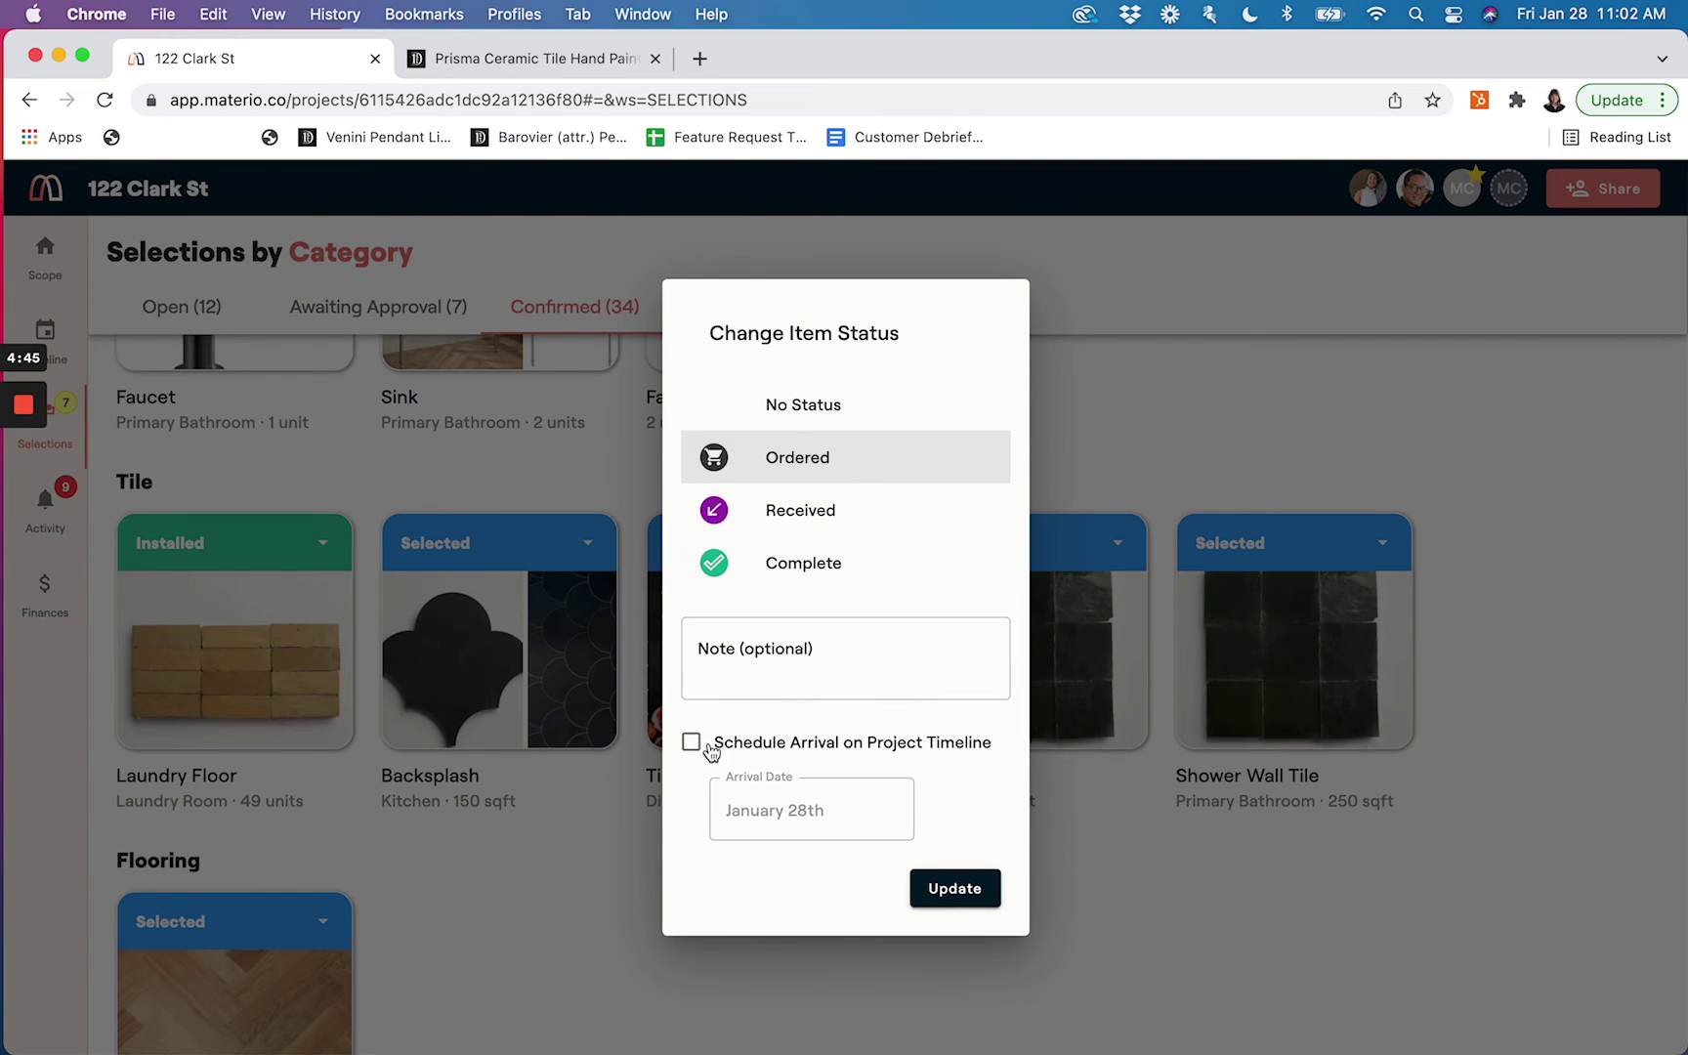
left_click(954, 888)
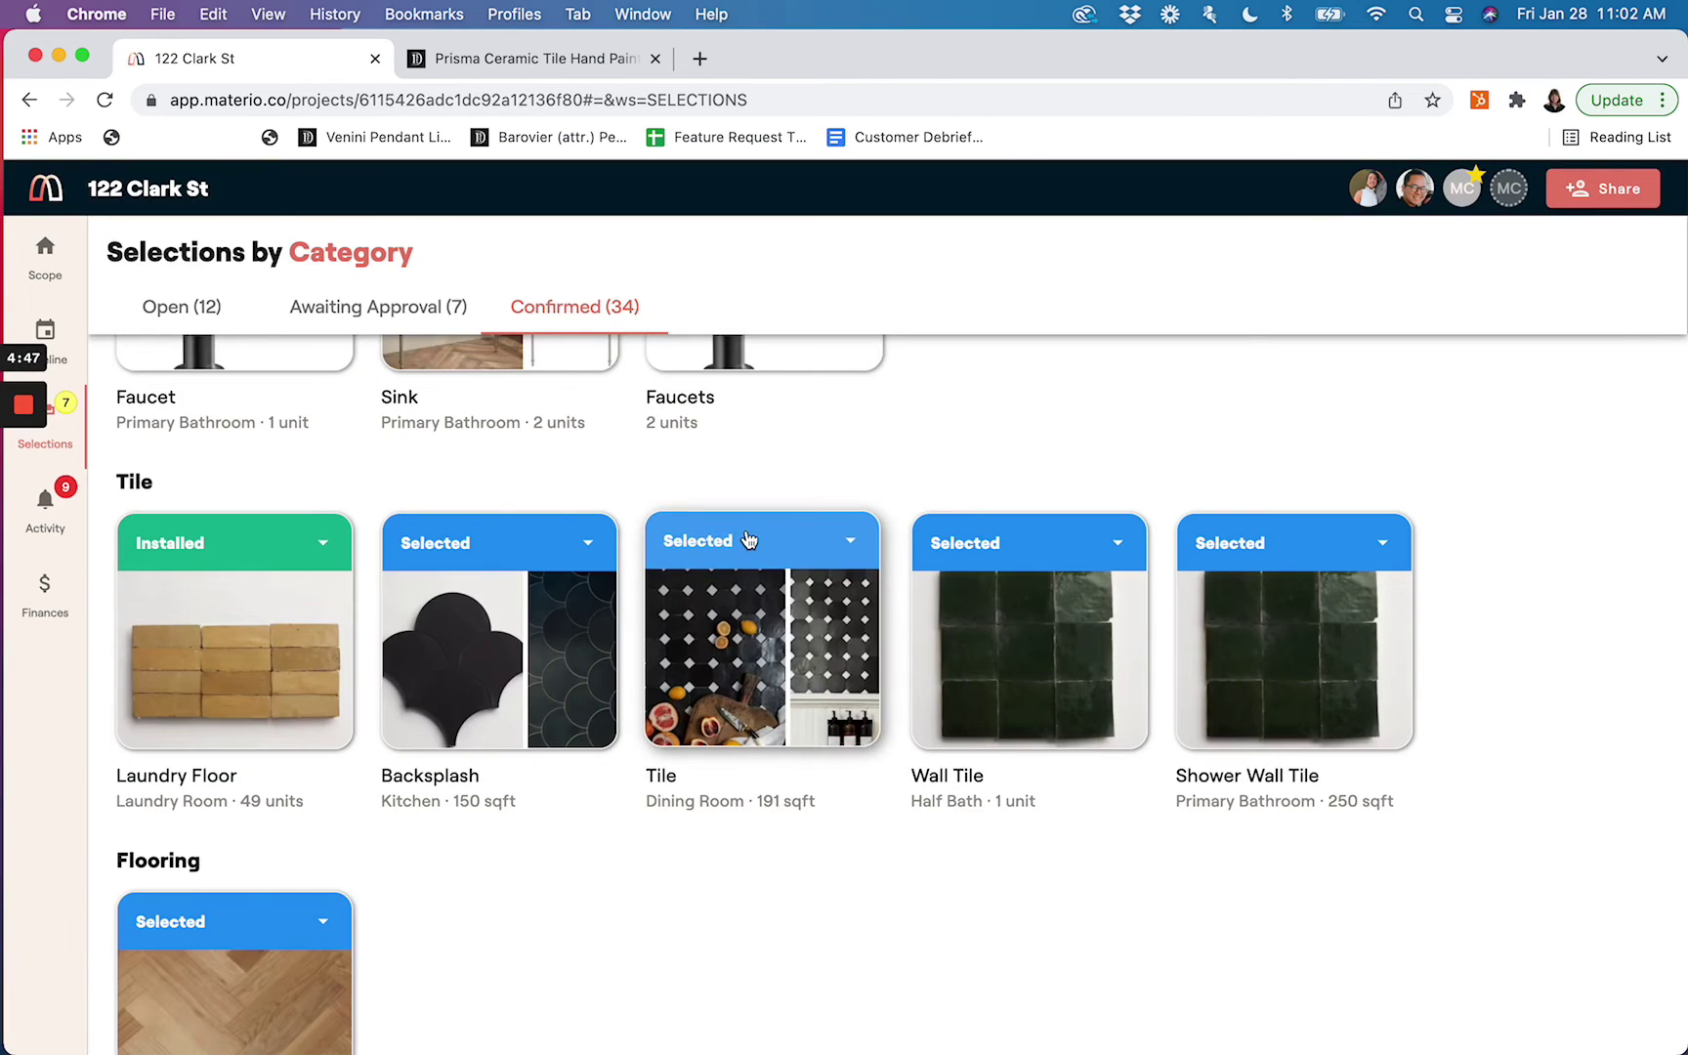
Preview marking the dining room Tile as Received, dismiss it, and return to the Scope page
left_click(749, 544)
left_click(793, 649)
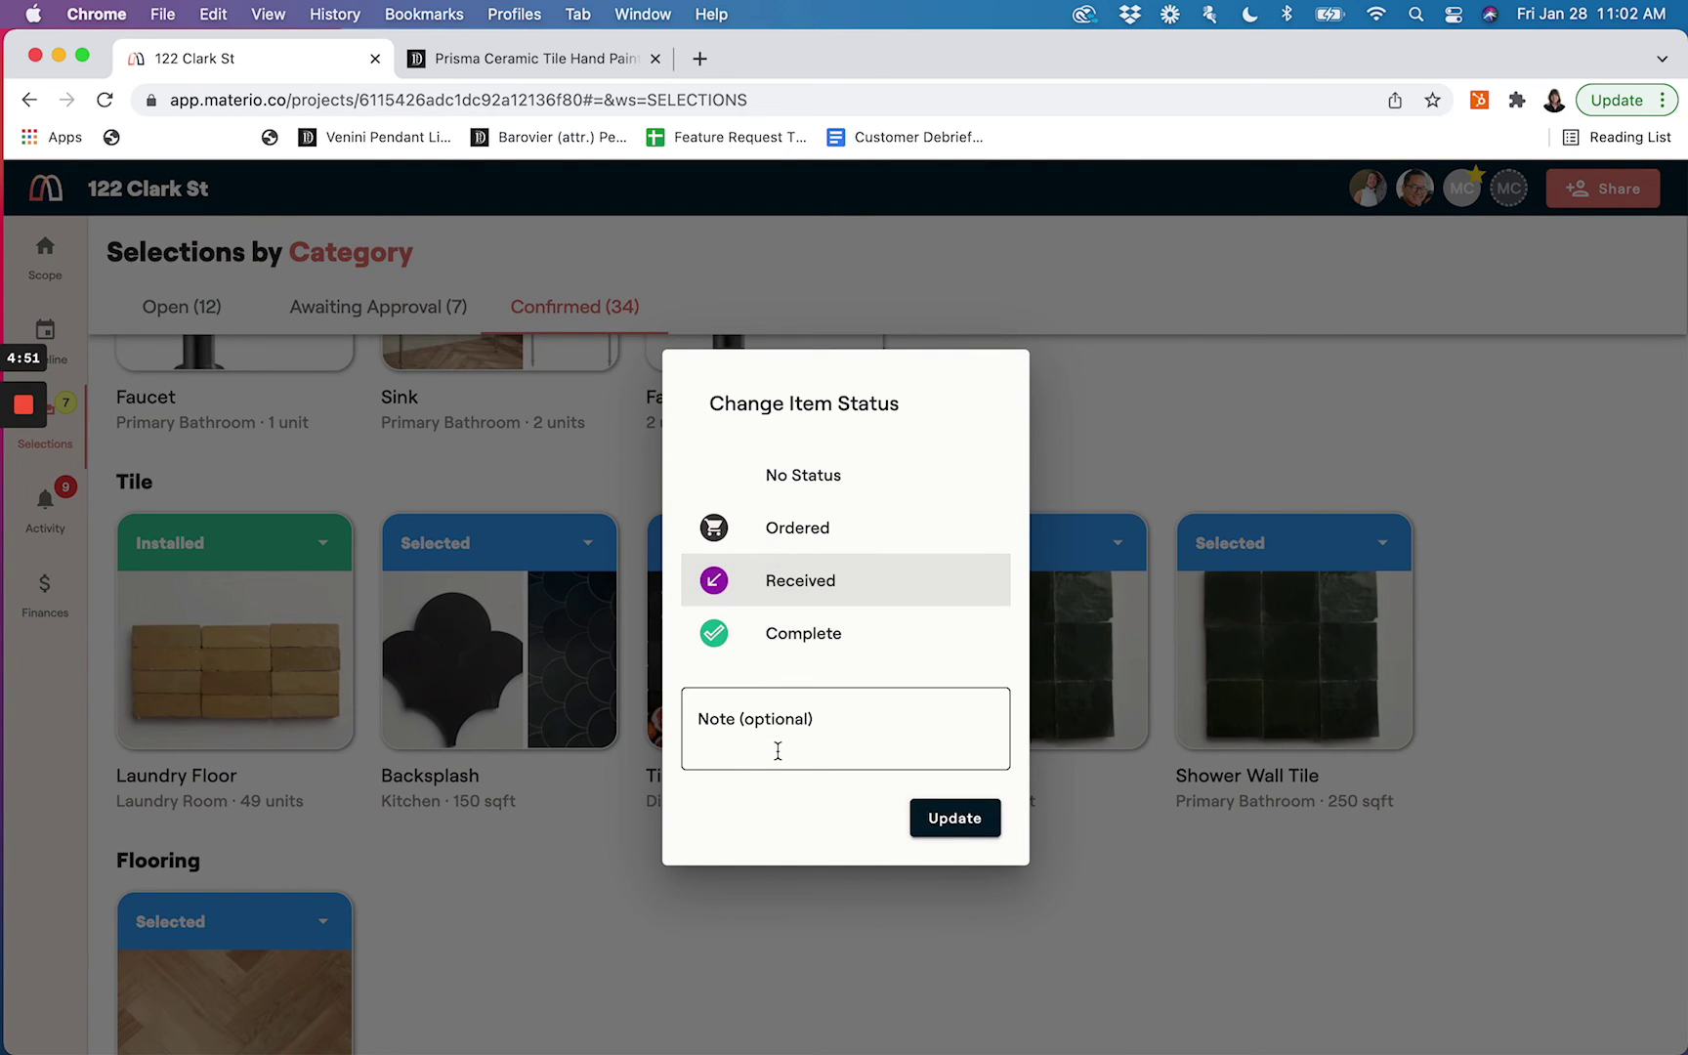
left_click(780, 933)
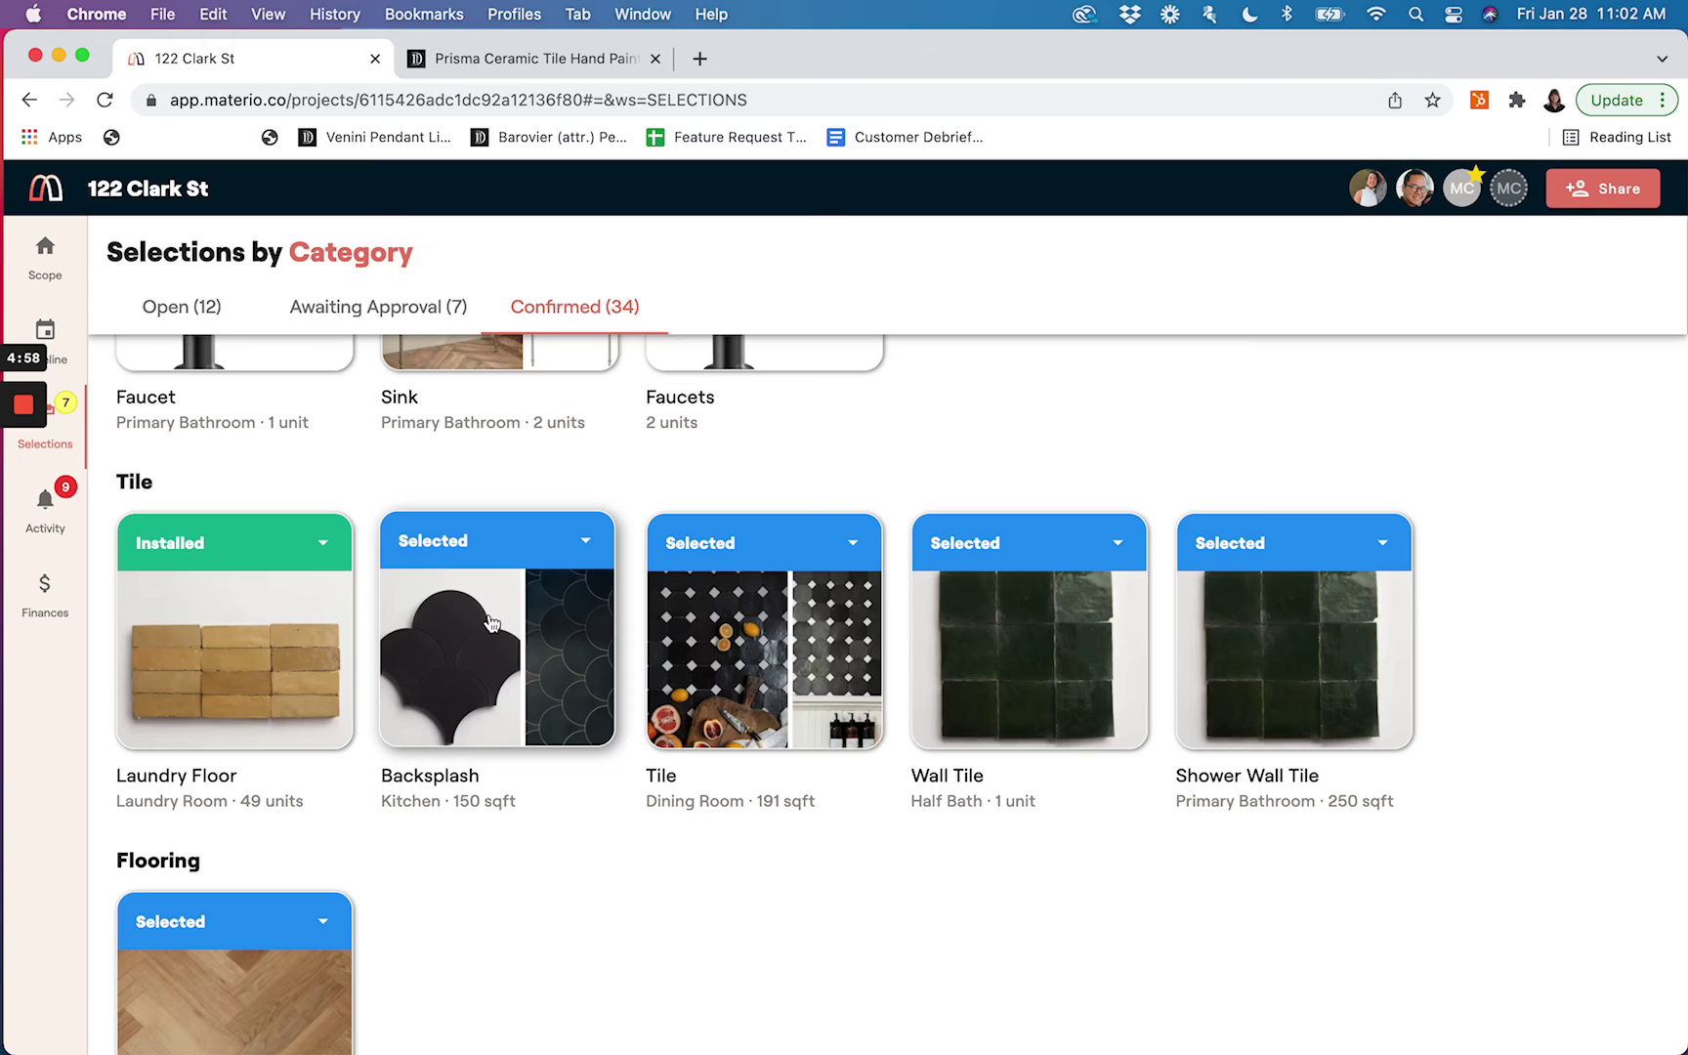
left_click(39, 271)
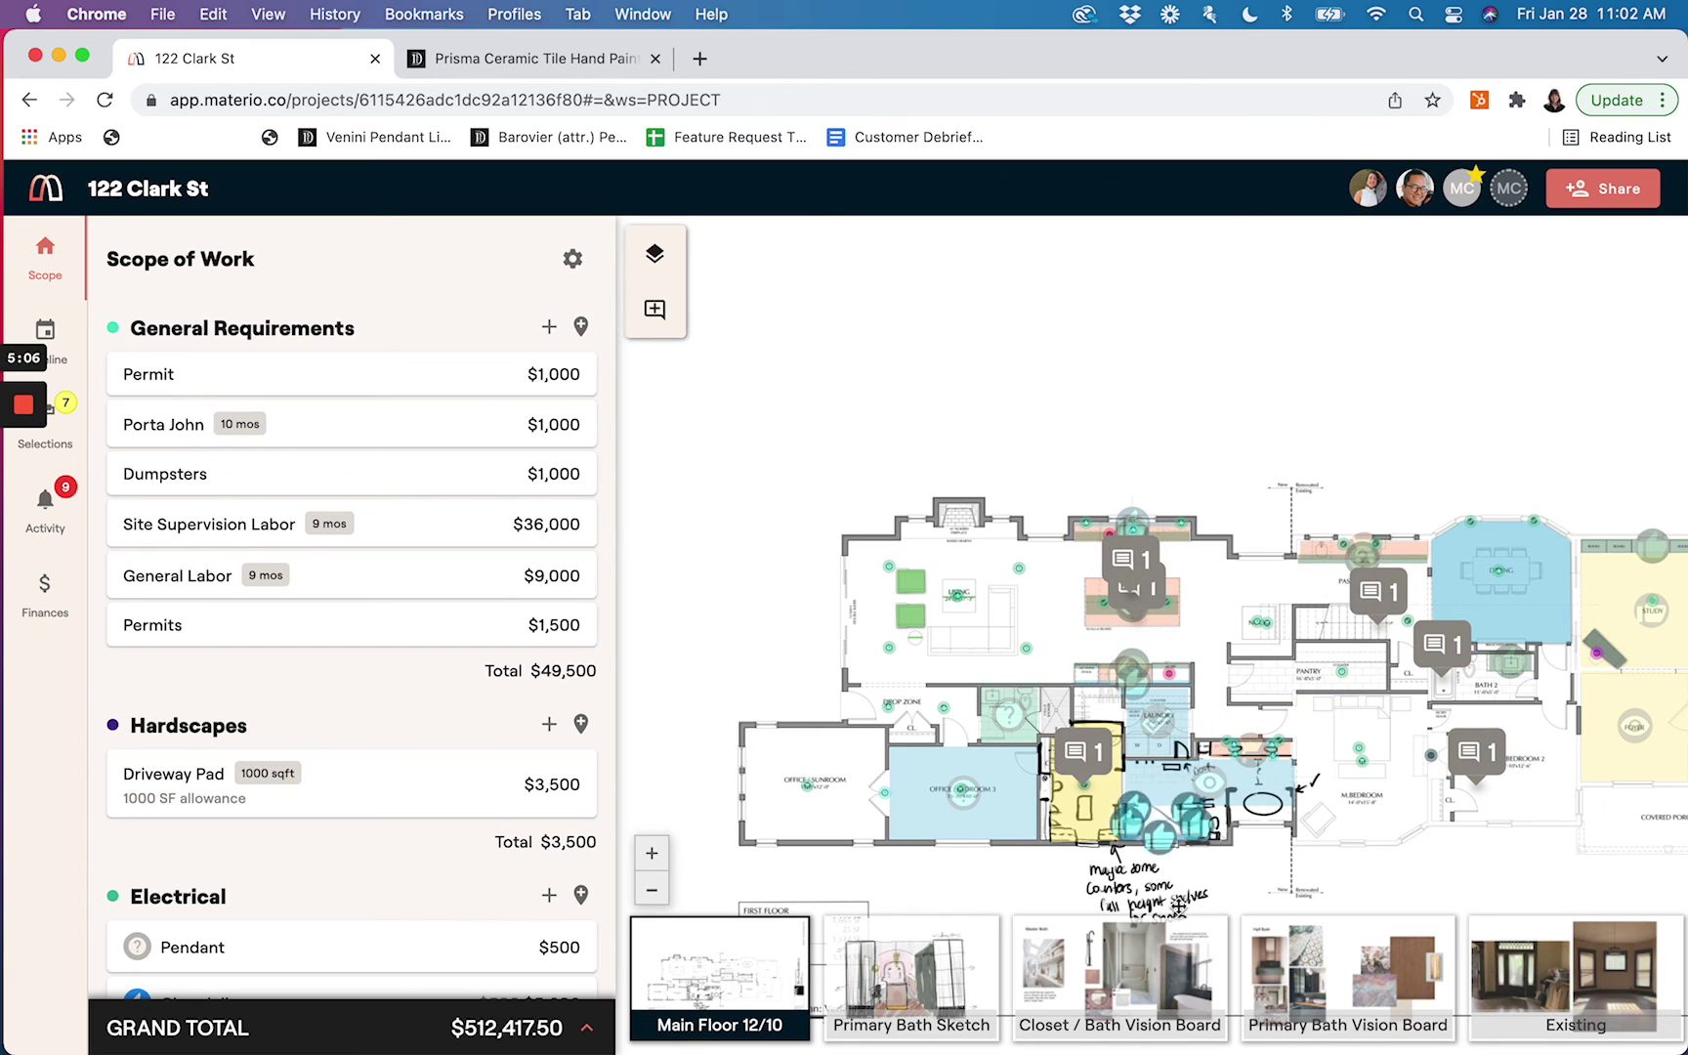
mouse_move(1265, 975)
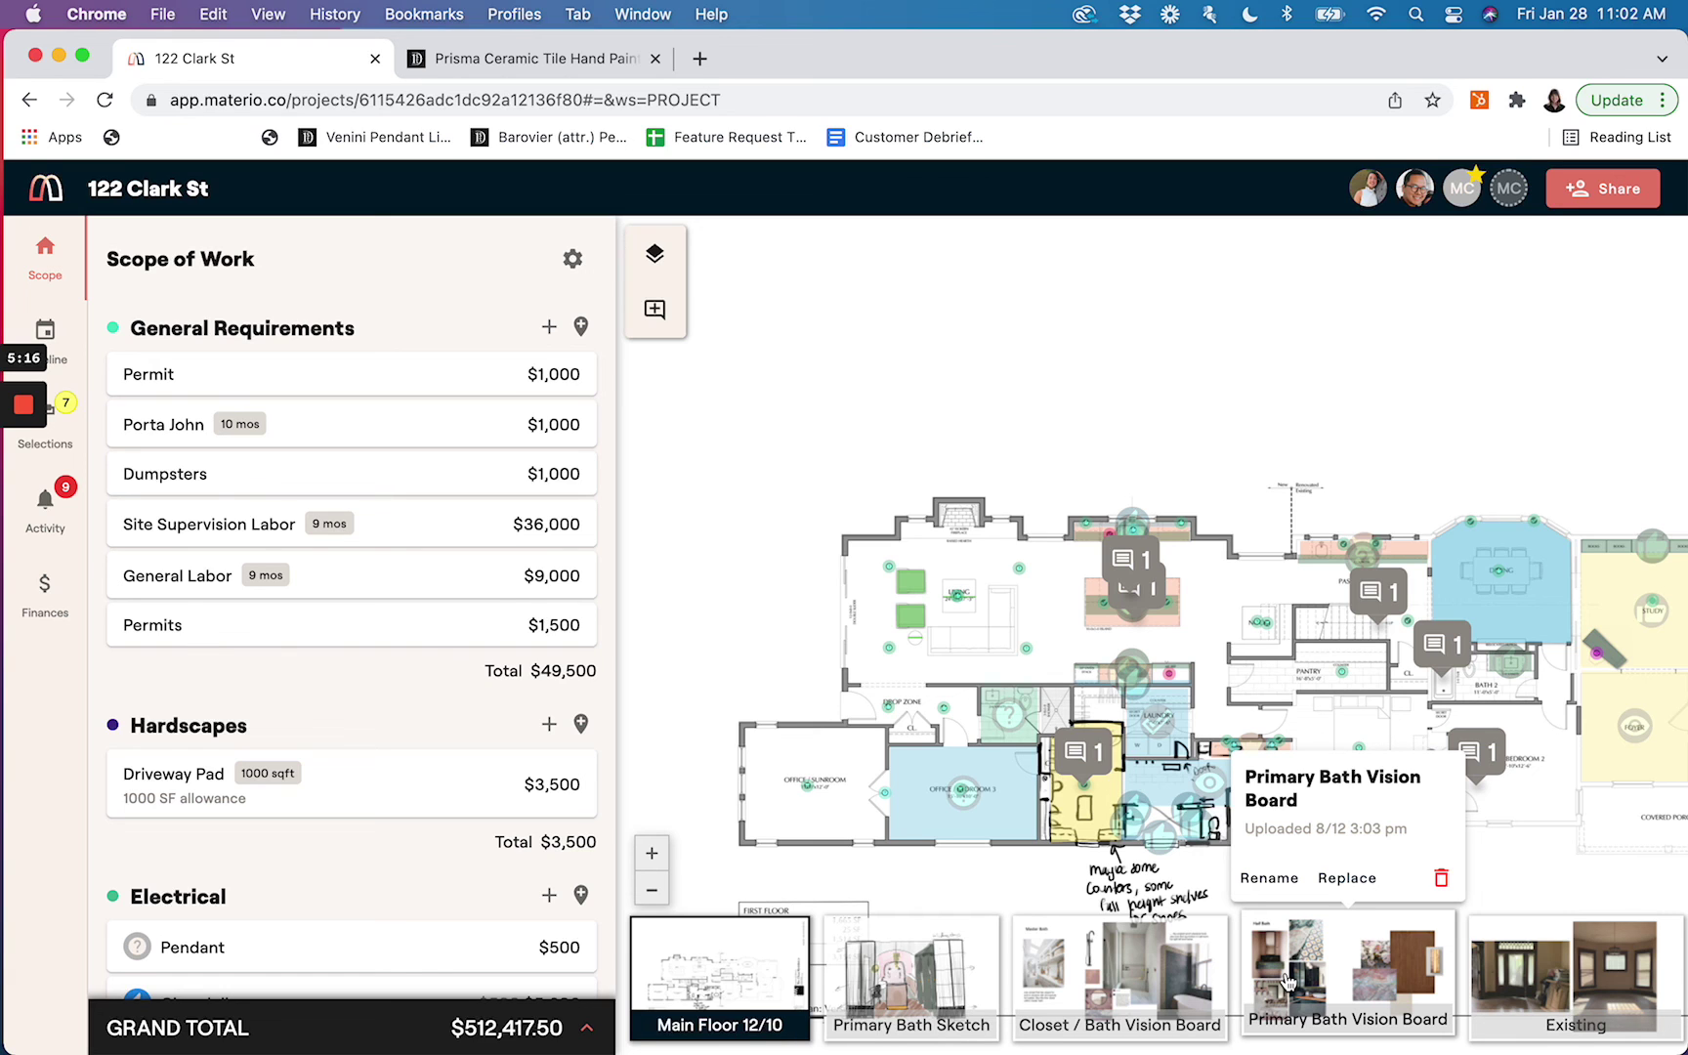
left_click(1288, 980)
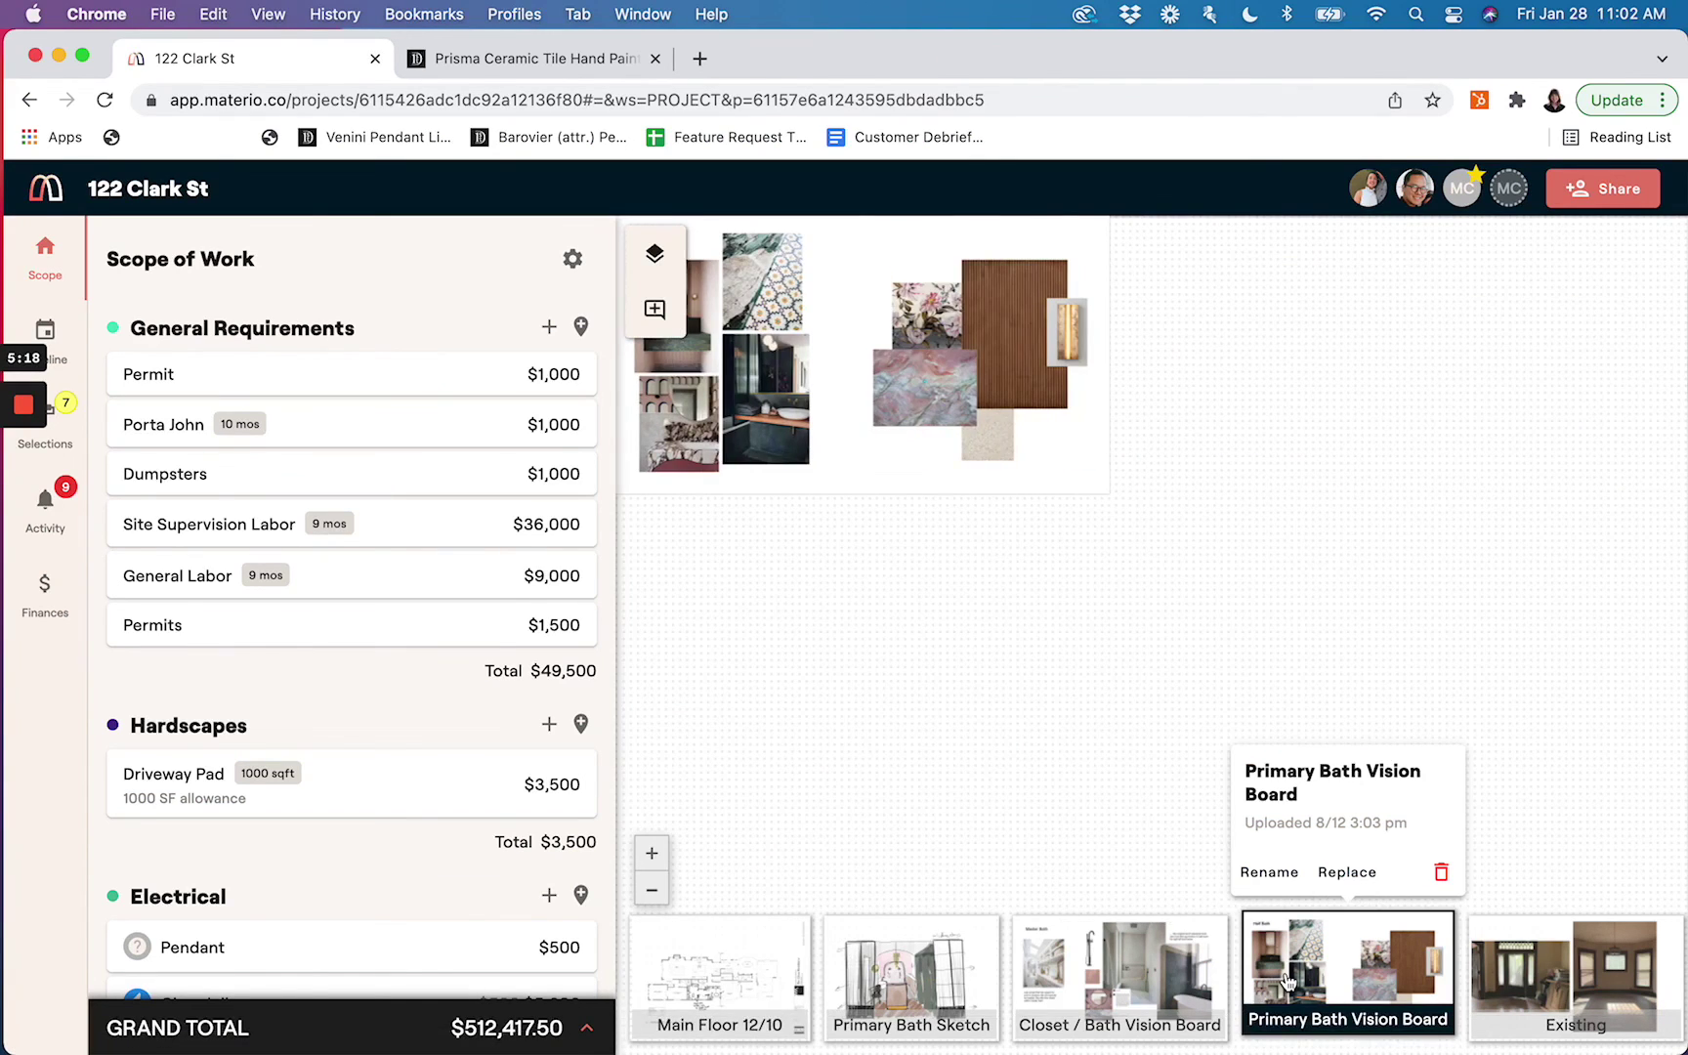